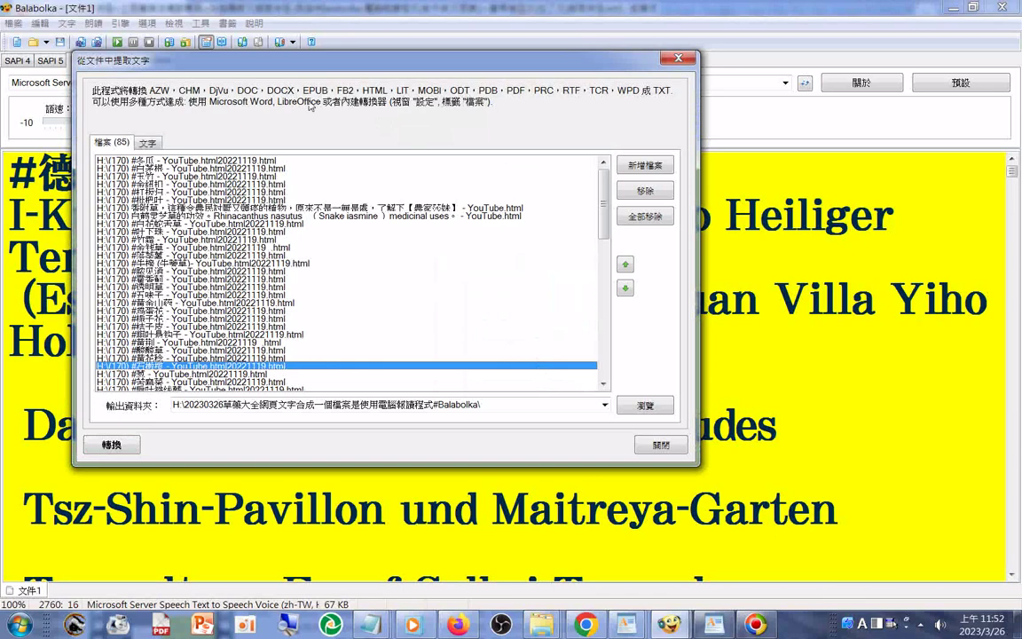
Open 20230326.txt from the 20230326 herbal web page text output folder on drive H: in WordPad.
{"action": "mouse_move", "coordinate": [542, 625]}
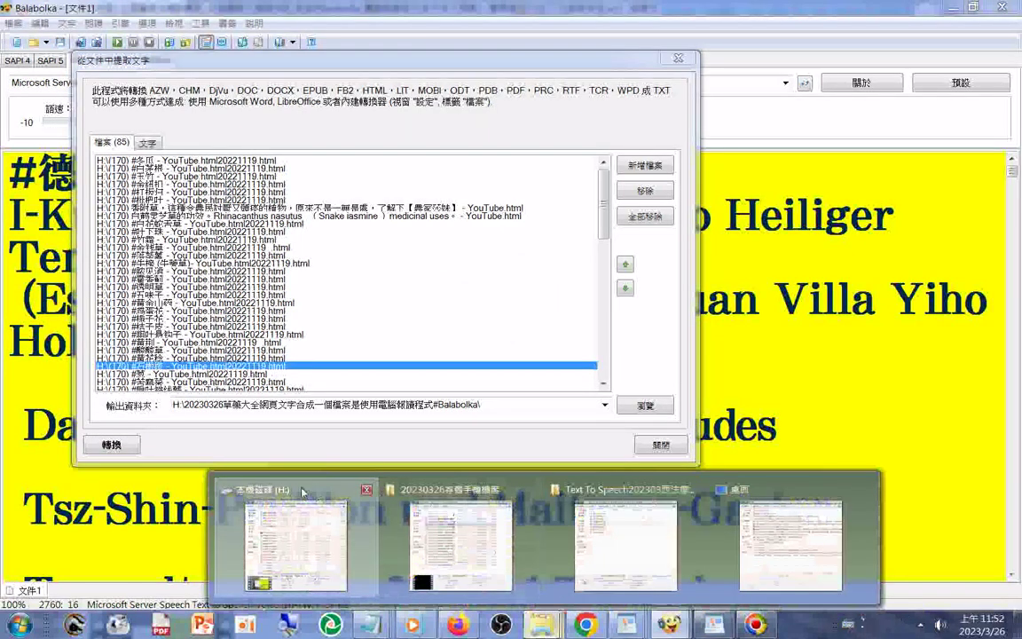
{"action": "left_click", "coordinate": [293, 568]}
{"action": "right_click", "coordinate": [213, 296]}
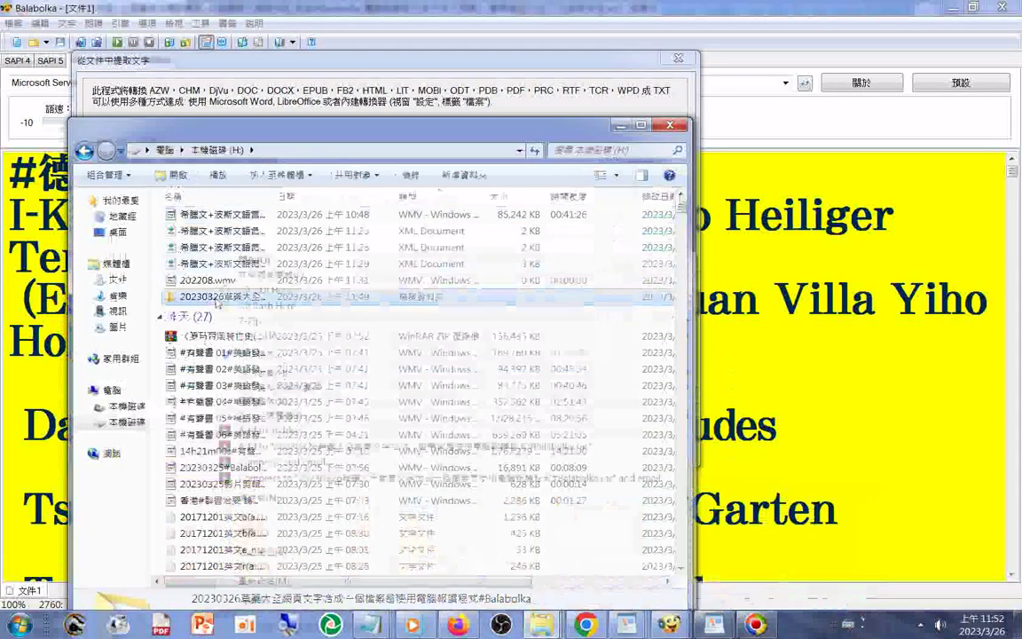
{"action": "left_click", "coordinate": [252, 260]}
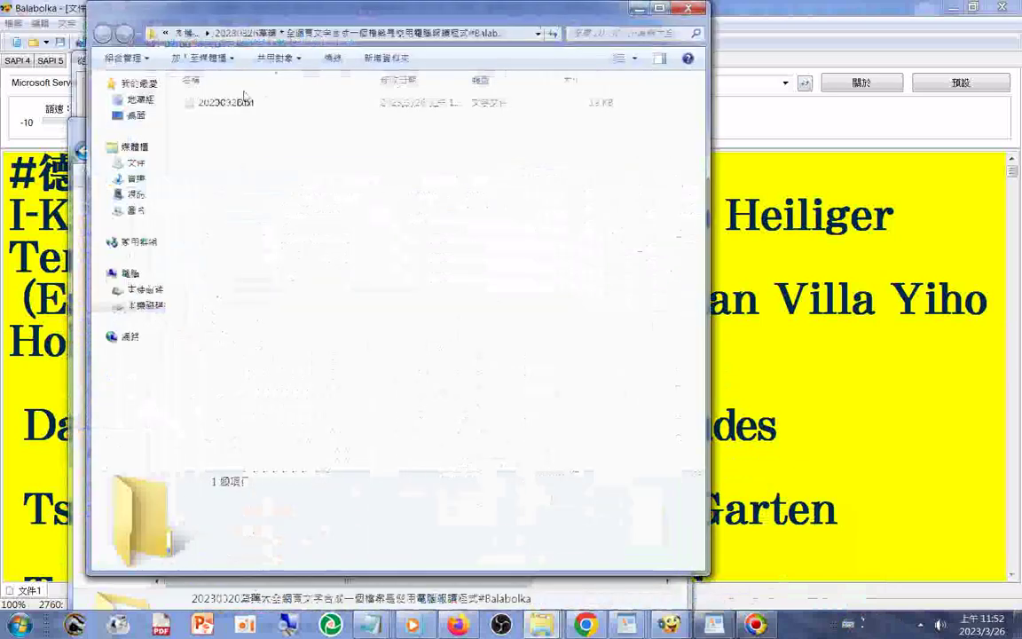
{"action": "left_click", "coordinate": [238, 106]}
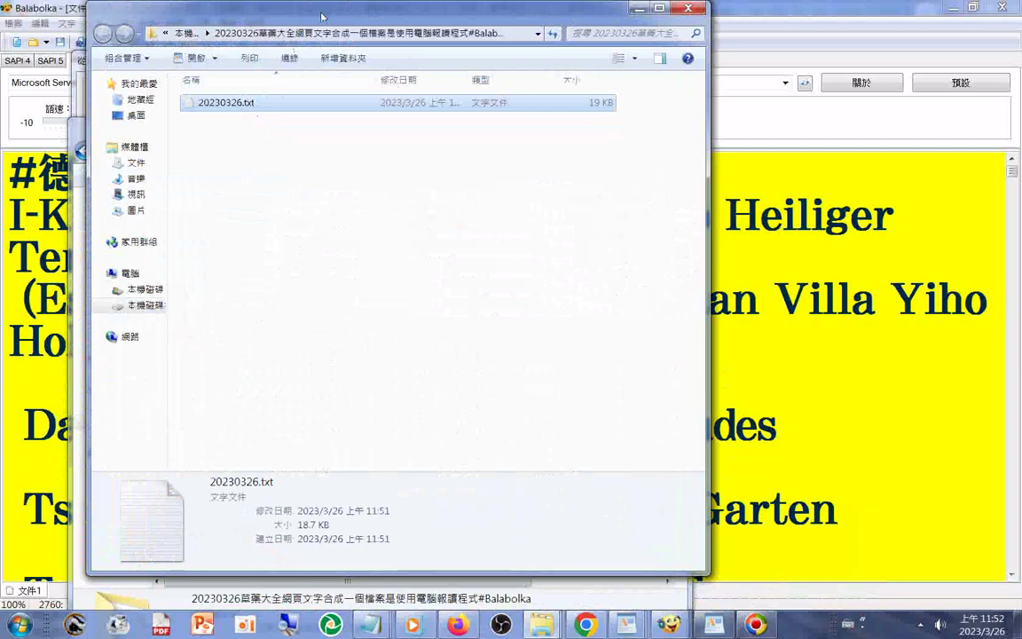
{"action": "left_click_drag", "start_coordinate": [323, 16], "coordinate": [690, 69]}
{"action": "double_click", "coordinate": [595, 157]}
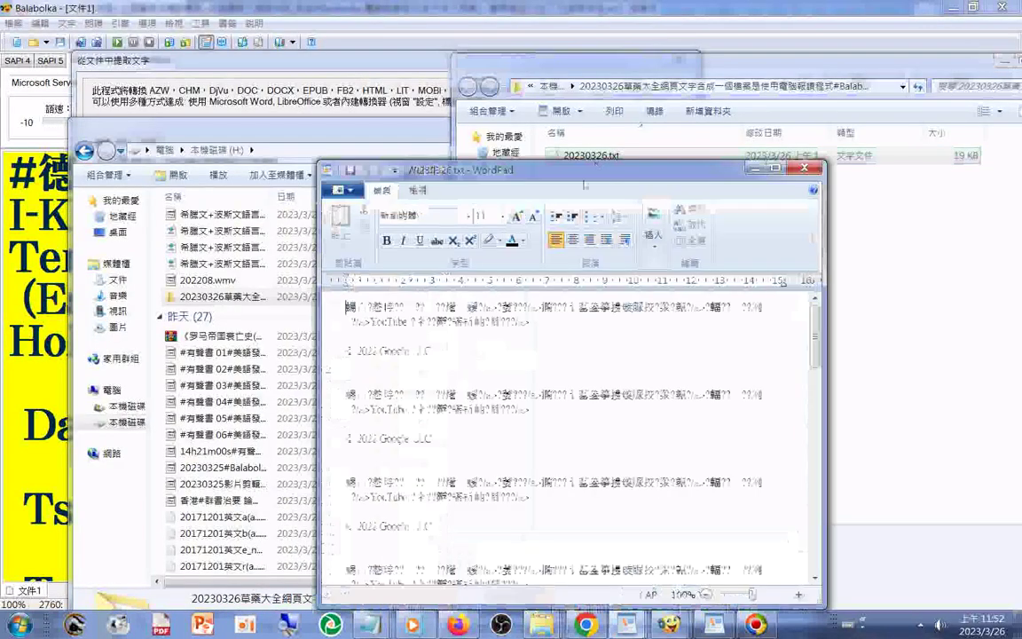
Examine the text extracted into 20230326.txt for readability and close the file.
{"action": "left_click_drag", "start_coordinate": [585, 182], "coordinate": [613, 49]}
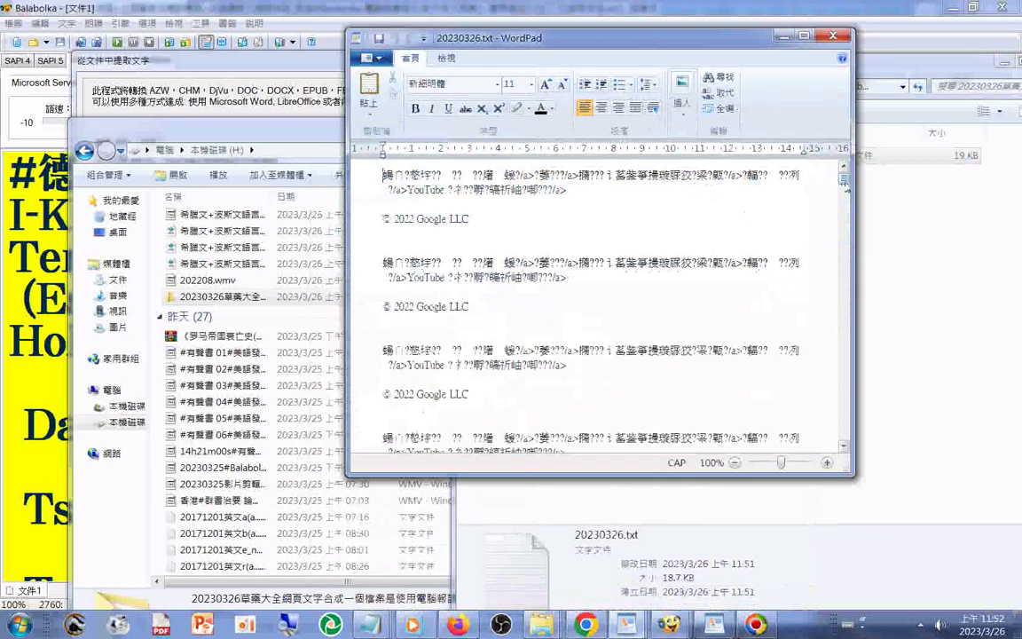
{"action": "scroll", "coordinate": [817, 266], "scroll_direction": "down", "scroll_amount": 3}
{"action": "left_click_drag", "start_coordinate": [817, 265], "coordinate": [753, 155]}
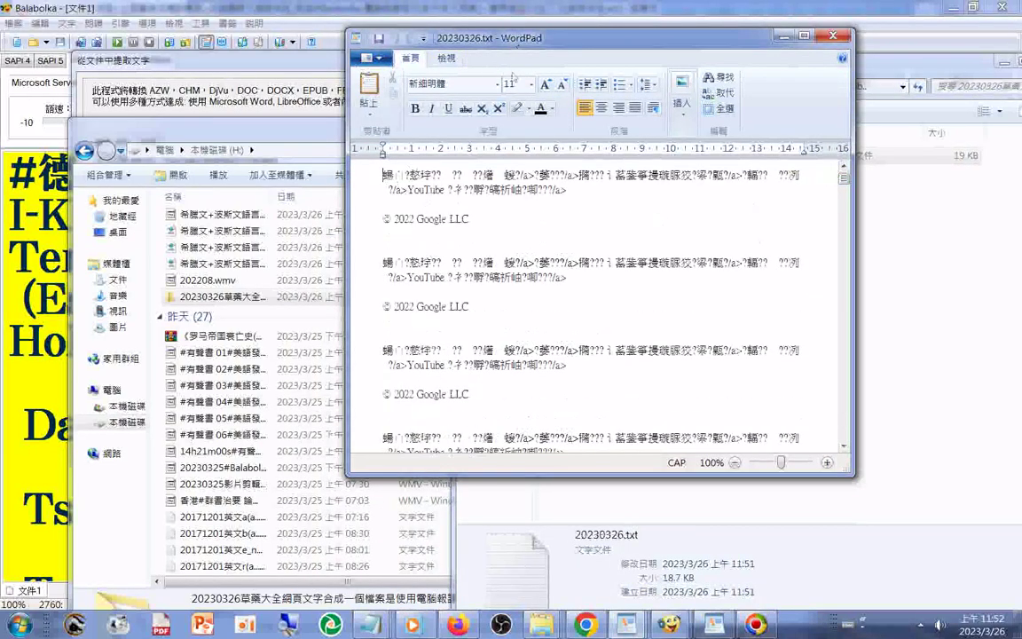
{"action": "left_click_drag", "start_coordinate": [513, 38], "coordinate": [440, 313]}
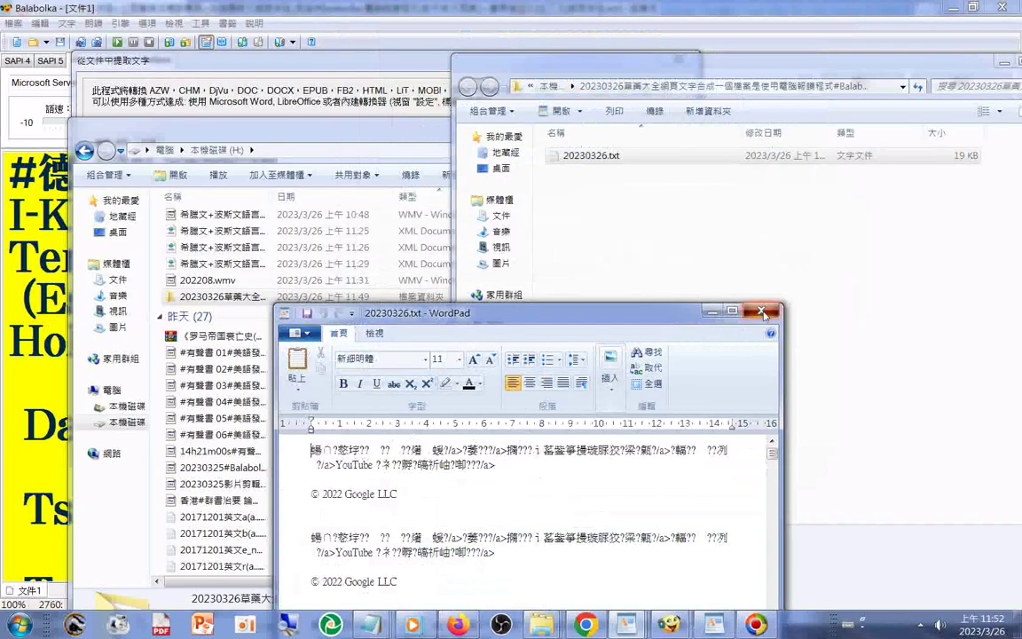
{"action": "left_click", "coordinate": [761, 311]}
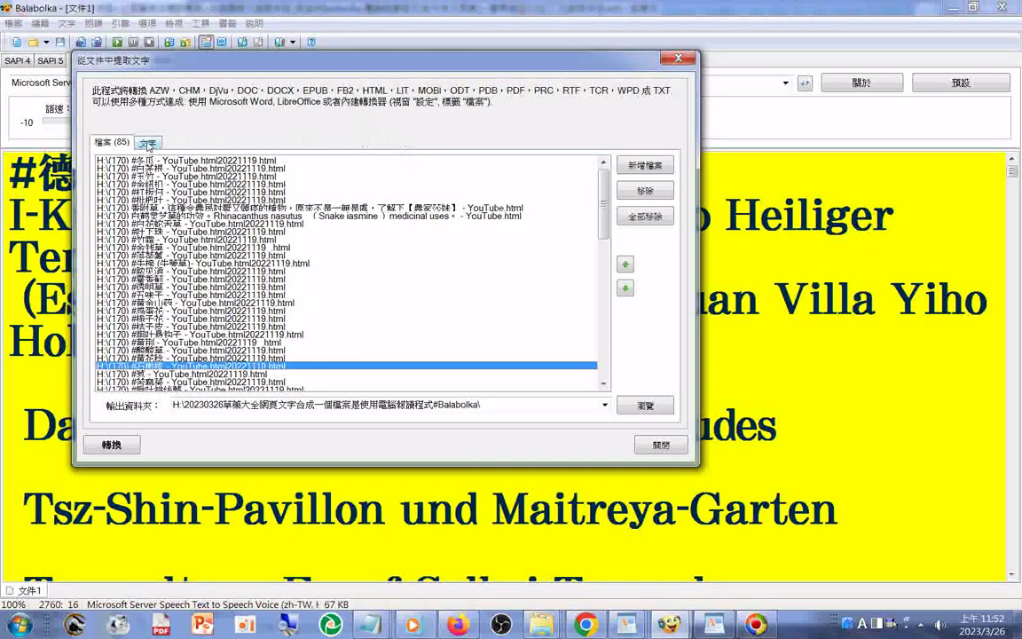
Start converting the listed HTML files with ANSI output encoding, combined into one text file named 20230326.
{"action": "left_click", "coordinate": [148, 144]}
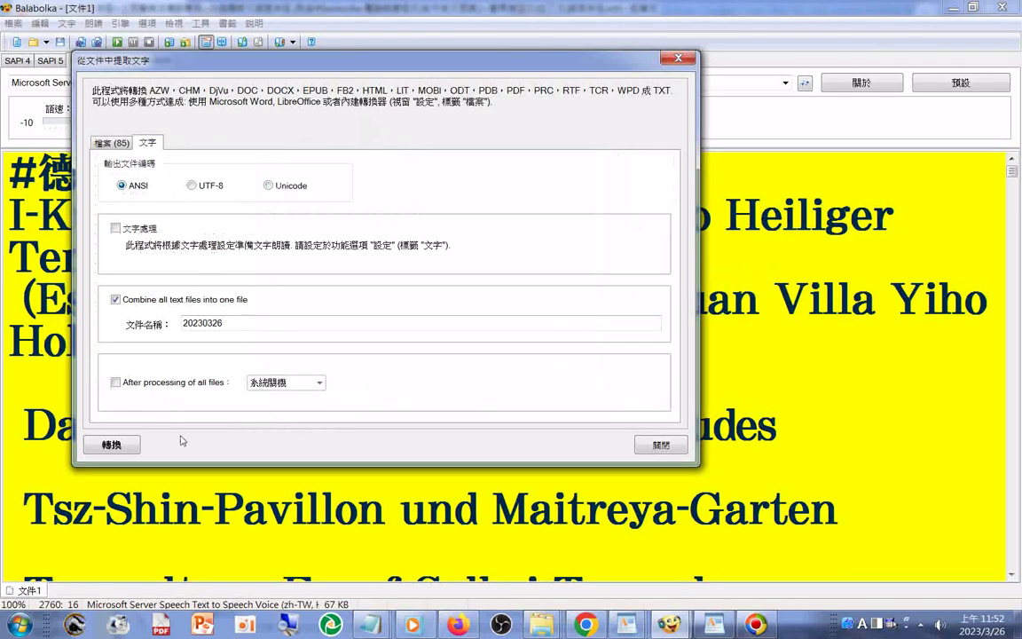
{"action": "left_click_drag", "start_coordinate": [413, 66], "coordinate": [531, 74]}
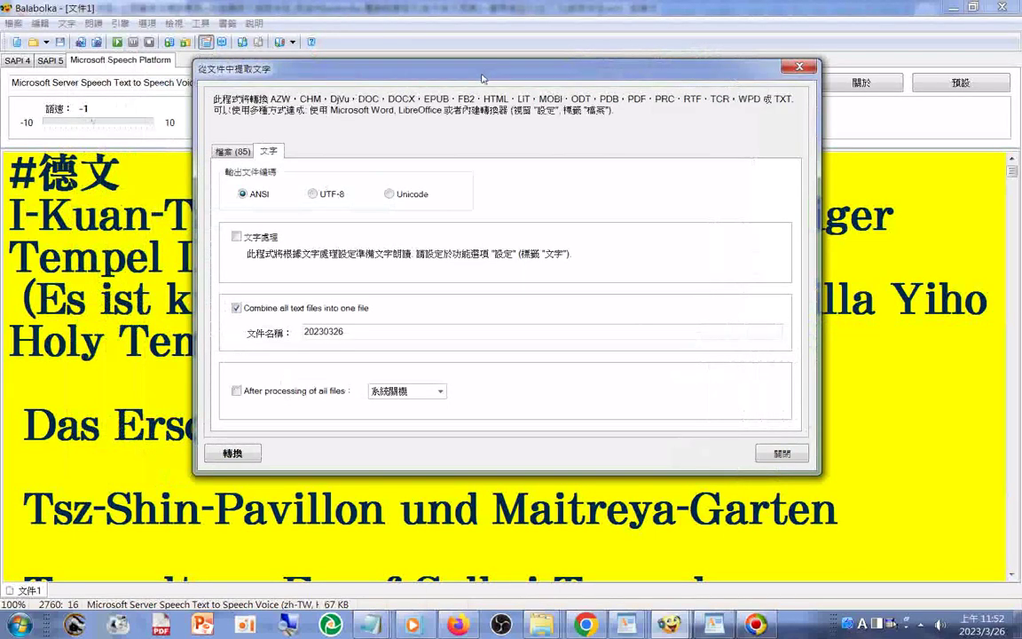
{"action": "left_click", "coordinate": [232, 455]}
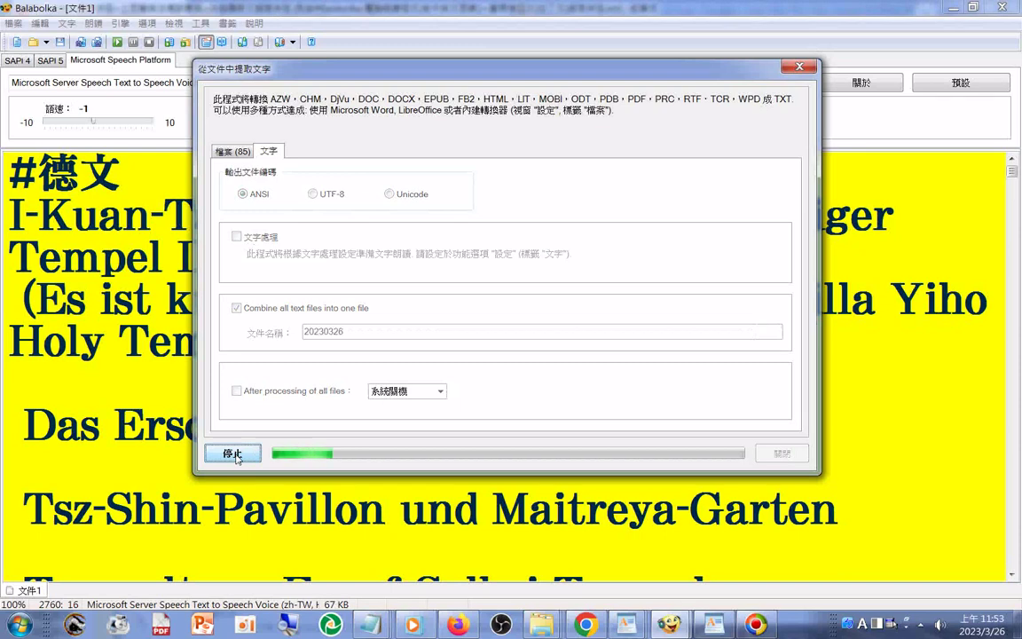
Check the existing 20230326.txt in the output folder and overwrite it with the new ANSI conversion.
{"action": "left_click", "coordinate": [541, 625]}
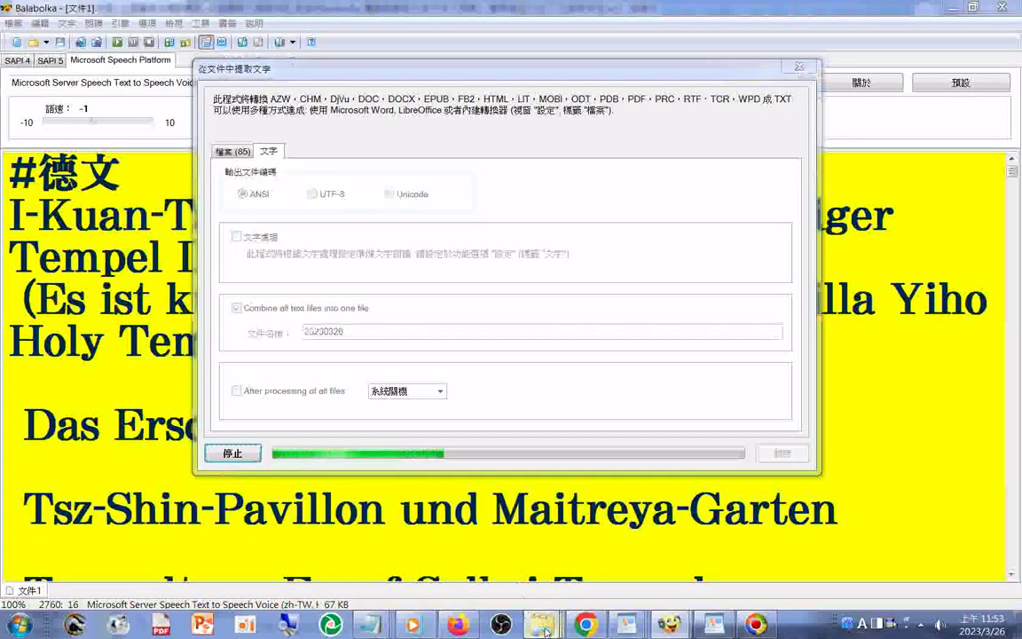
{"action": "left_click", "coordinate": [868, 514]}
{"action": "left_click", "coordinate": [600, 157]}
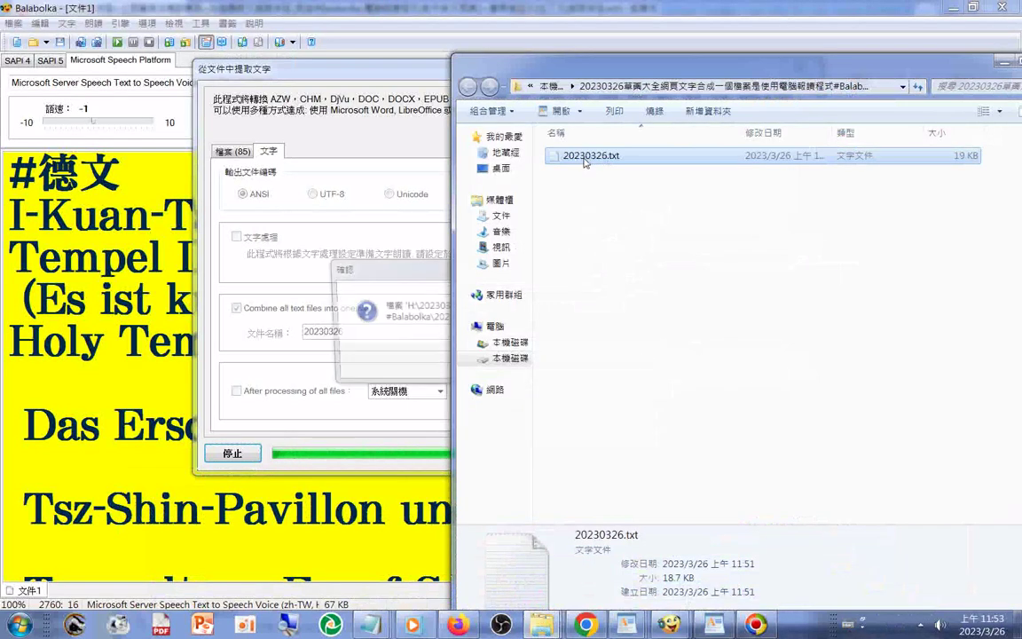
{"action": "left_click", "coordinate": [416, 284]}
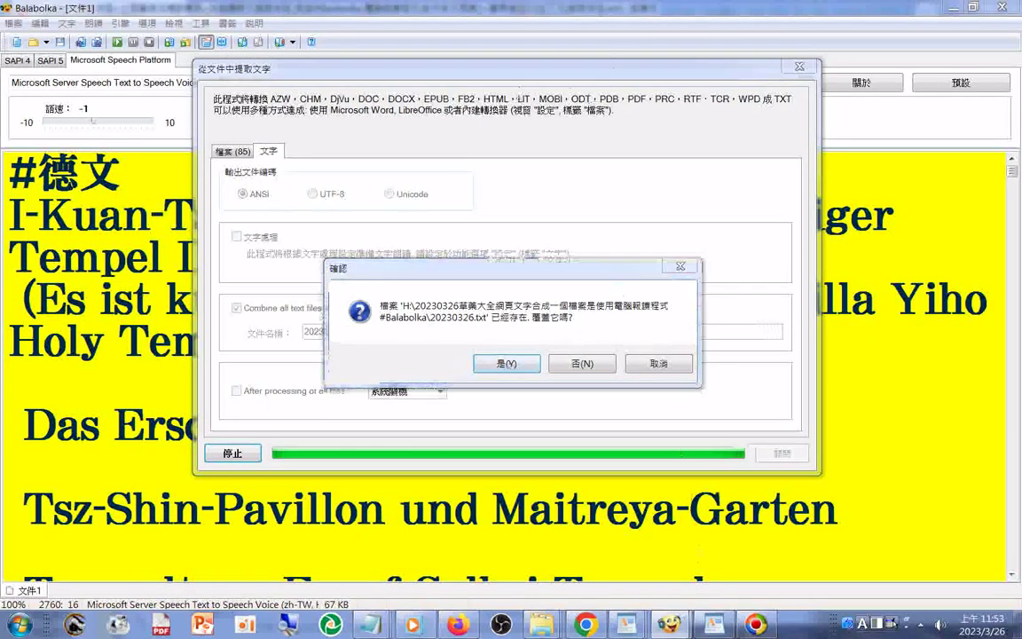
{"action": "mouse_move", "coordinate": [532, 632]}
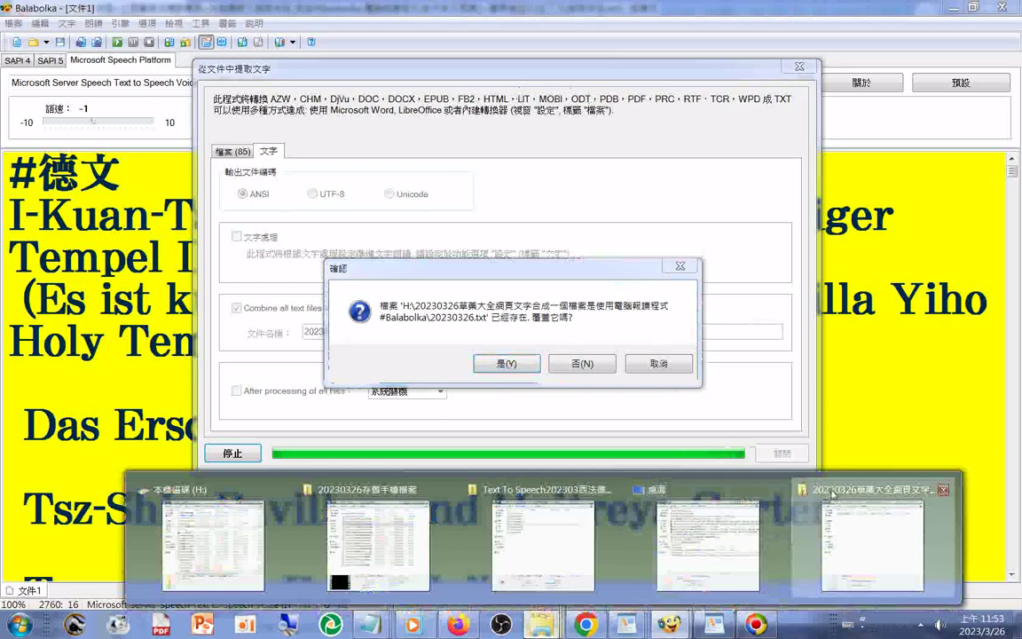
{"action": "left_click", "coordinate": [873, 537]}
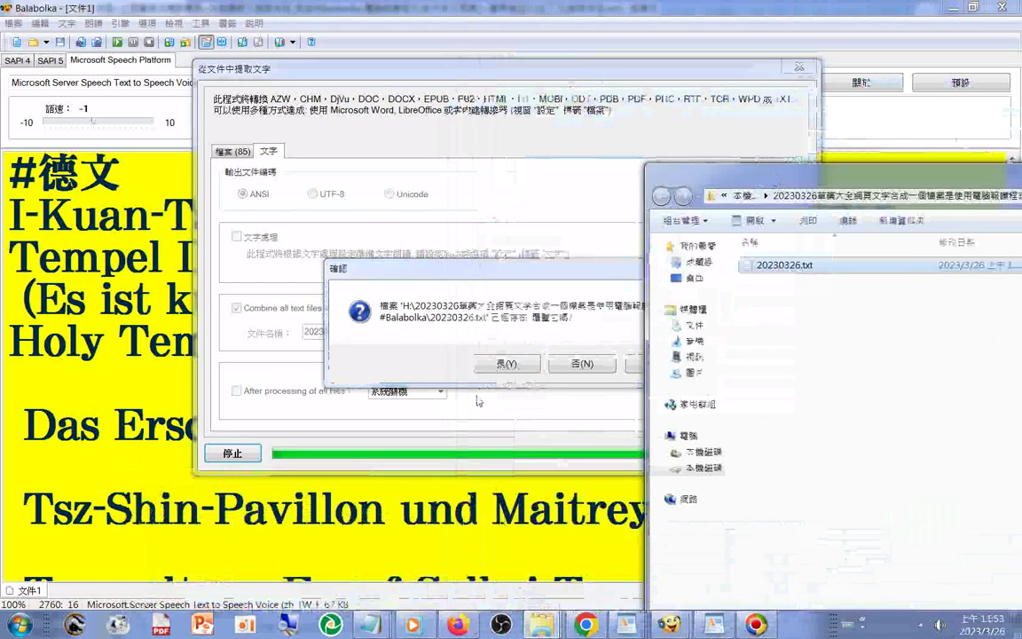
{"action": "left_click", "coordinate": [508, 365]}
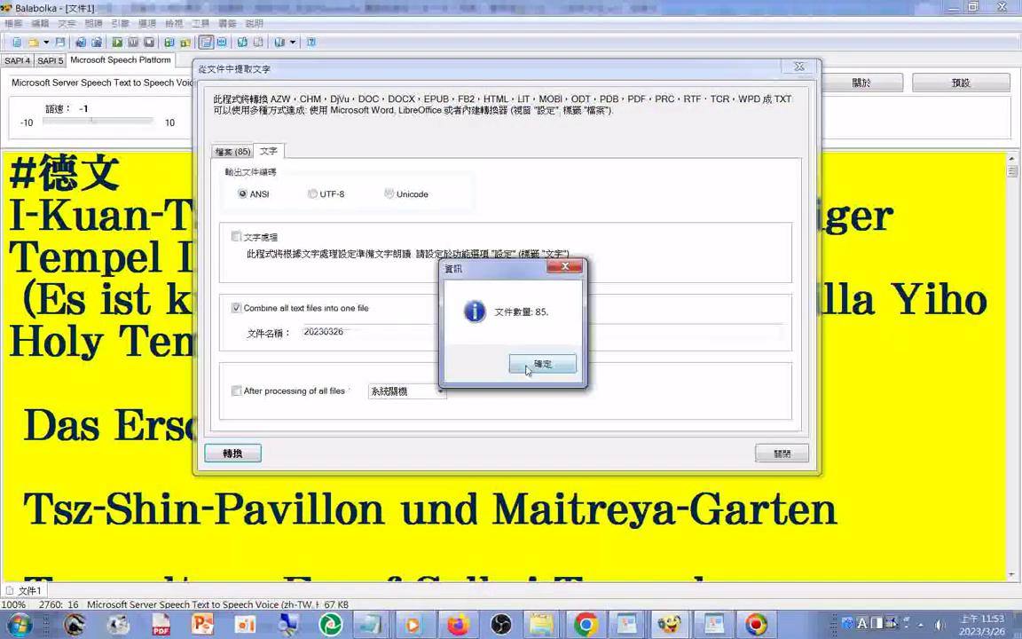
{"action": "left_click", "coordinate": [544, 365]}
Open the regenerated 20230326.txt and review its text through to the end.
{"action": "mouse_move", "coordinate": [541, 625]}
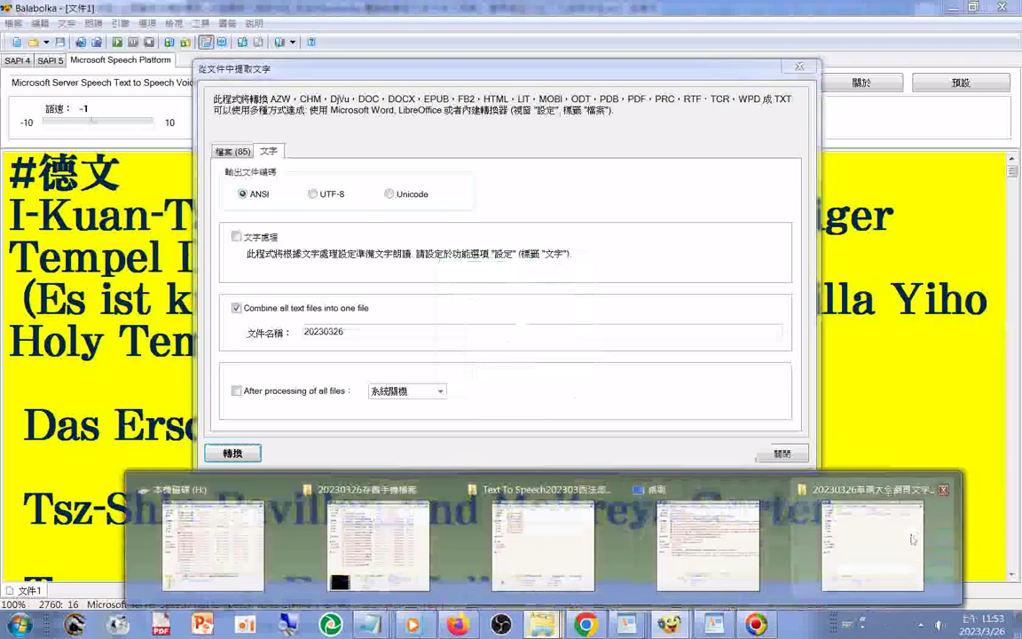
{"action": "left_click", "coordinate": [865, 542]}
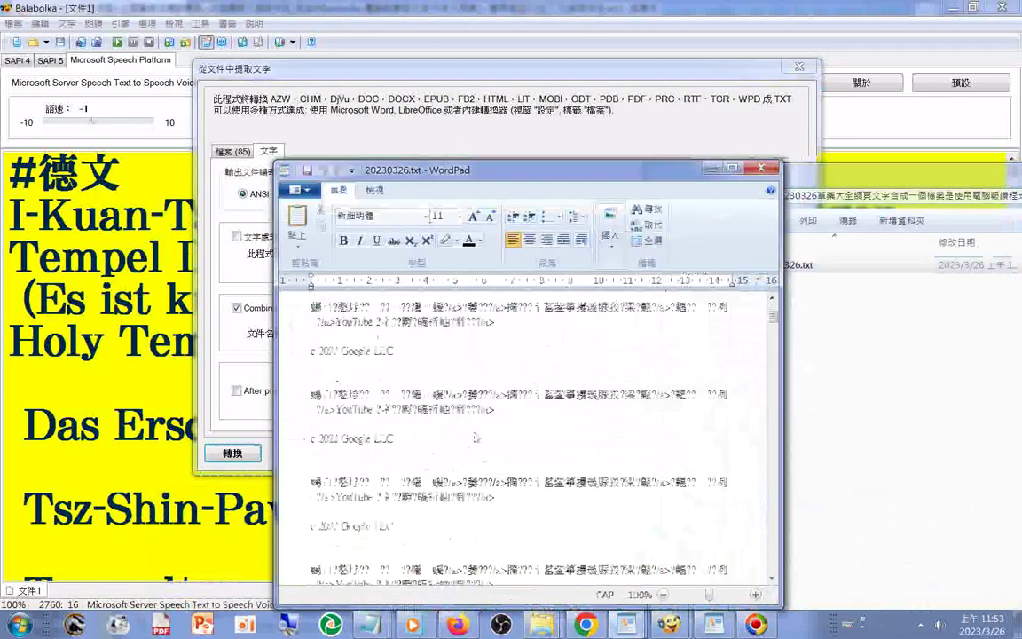
{"action": "scroll", "coordinate": [475, 438], "scroll_direction": "down", "scroll_amount": 2}
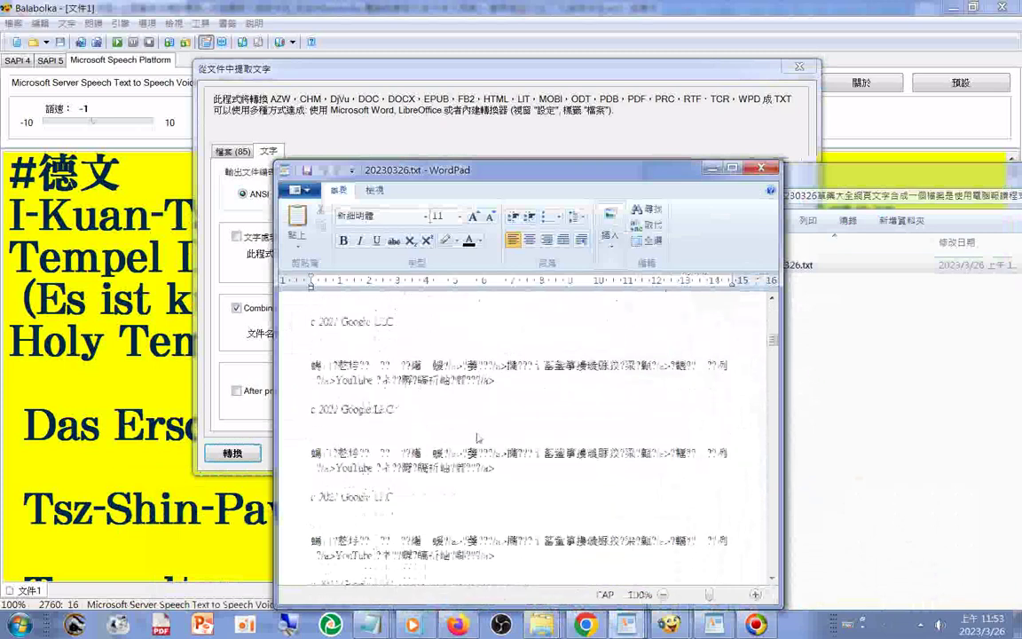
{"action": "left_click_drag", "start_coordinate": [772, 340], "coordinate": [762, 581]}
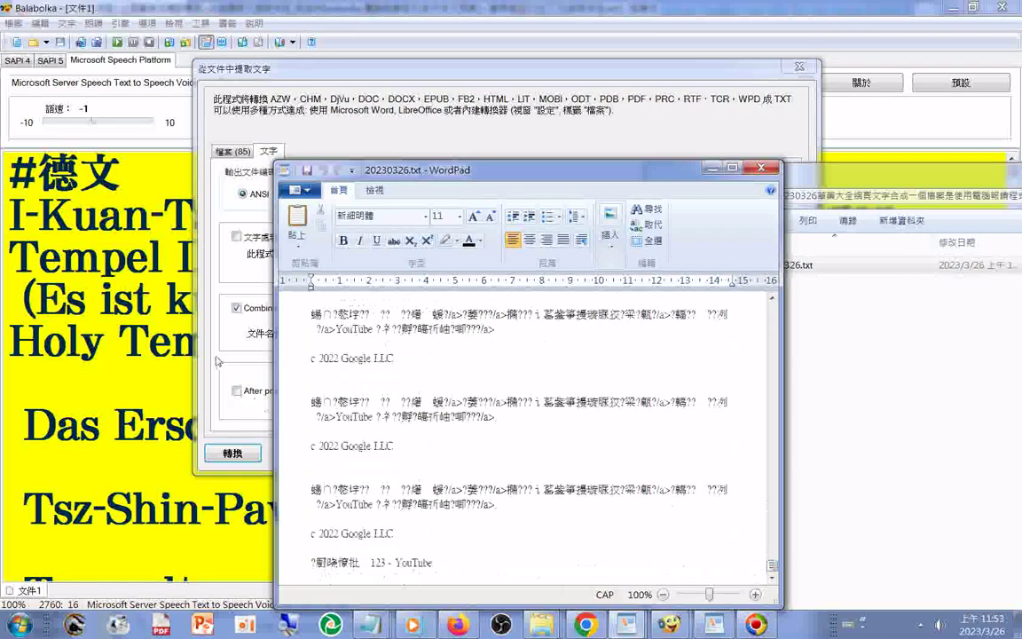
Convert the HTML files again with UTF-8 output encoding, overwriting the combined 20230326.txt.
{"action": "left_click", "coordinate": [213, 358]}
{"action": "left_click", "coordinate": [313, 193]}
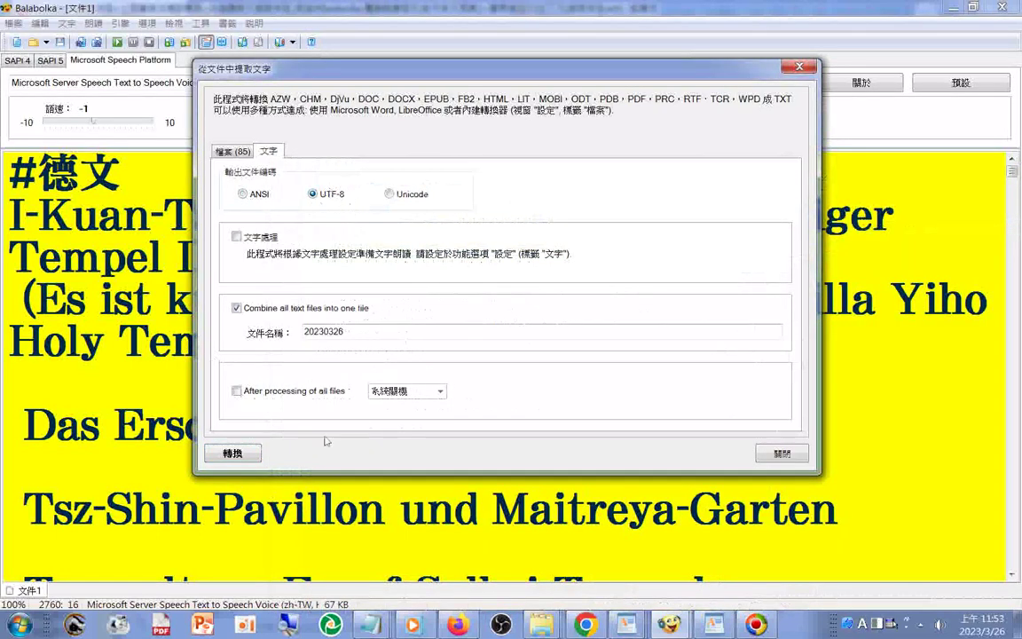
{"action": "left_click", "coordinate": [232, 454]}
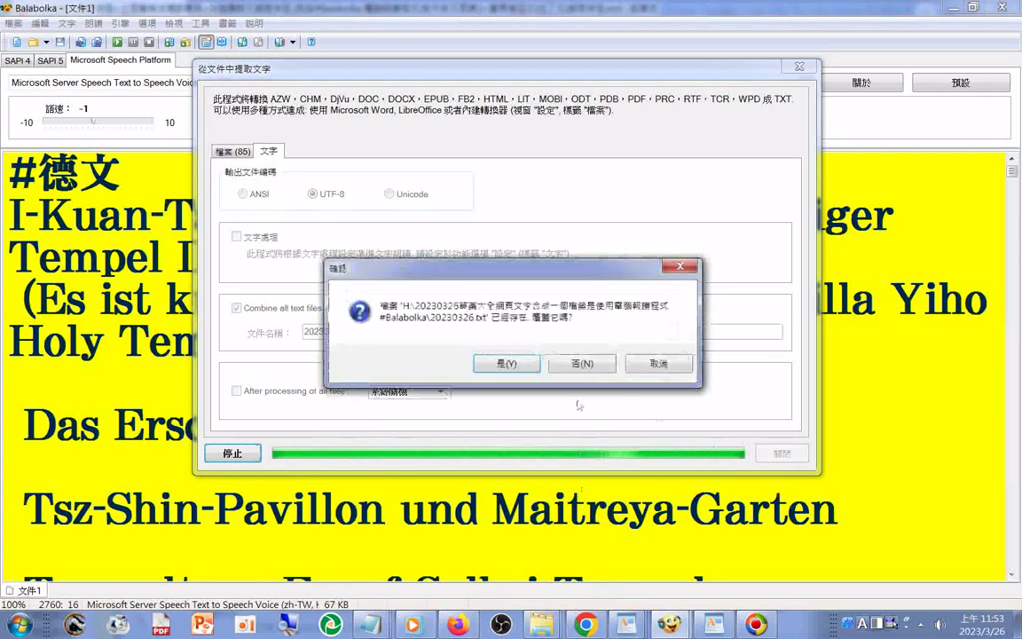
{"action": "key", "text": "Return"}
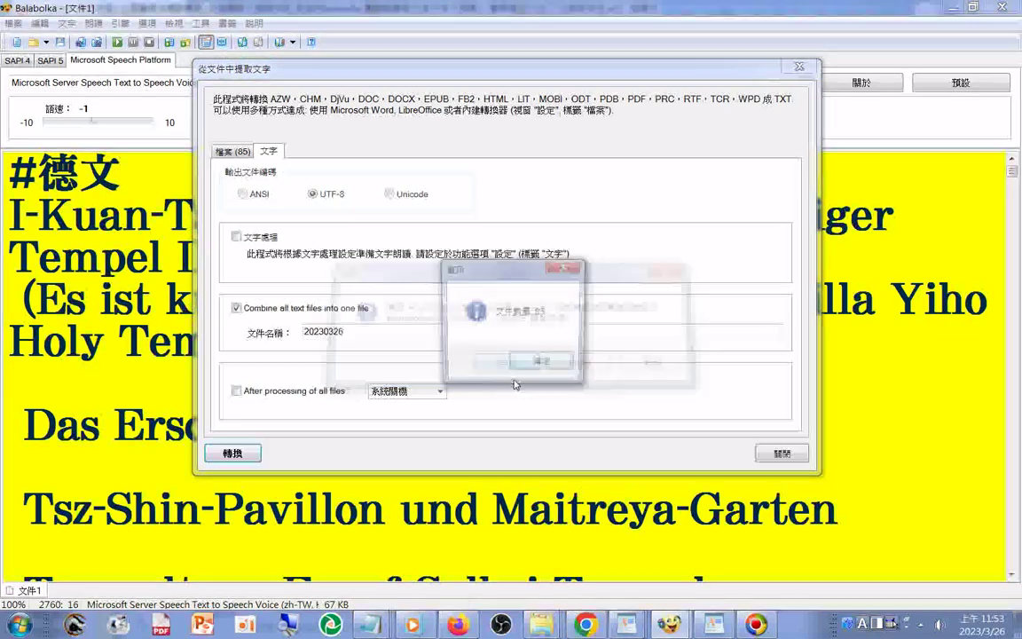
{"action": "key", "text": "Return"}
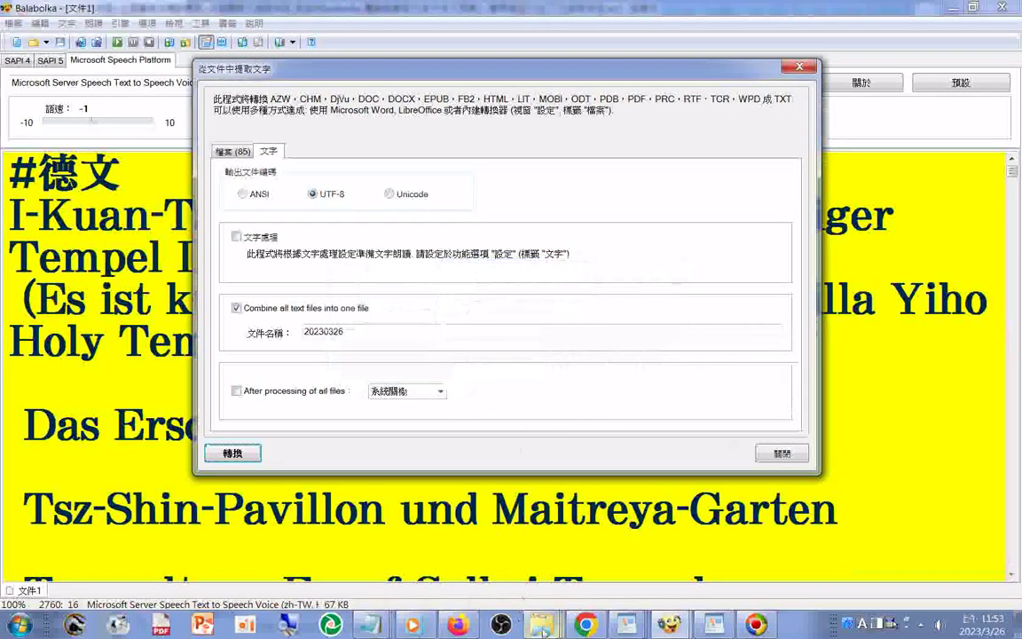
Reopen 20230326.txt from the output folder to examine the UTF-8 text, and close it.
{"action": "mouse_move", "coordinate": [540, 624]}
{"action": "left_click", "coordinate": [826, 530]}
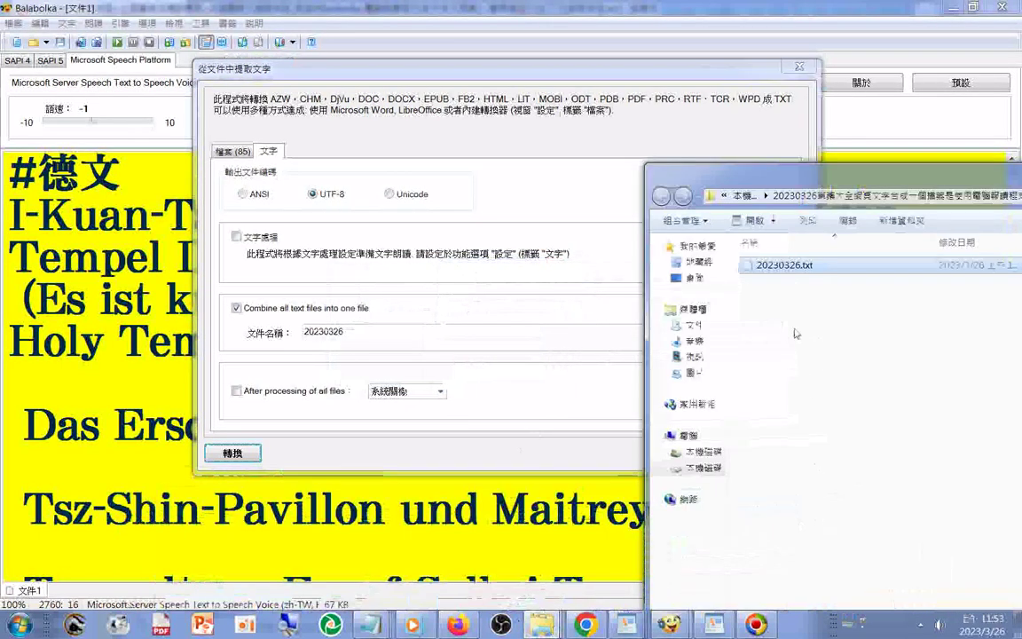
{"action": "double_click", "coordinate": [760, 267]}
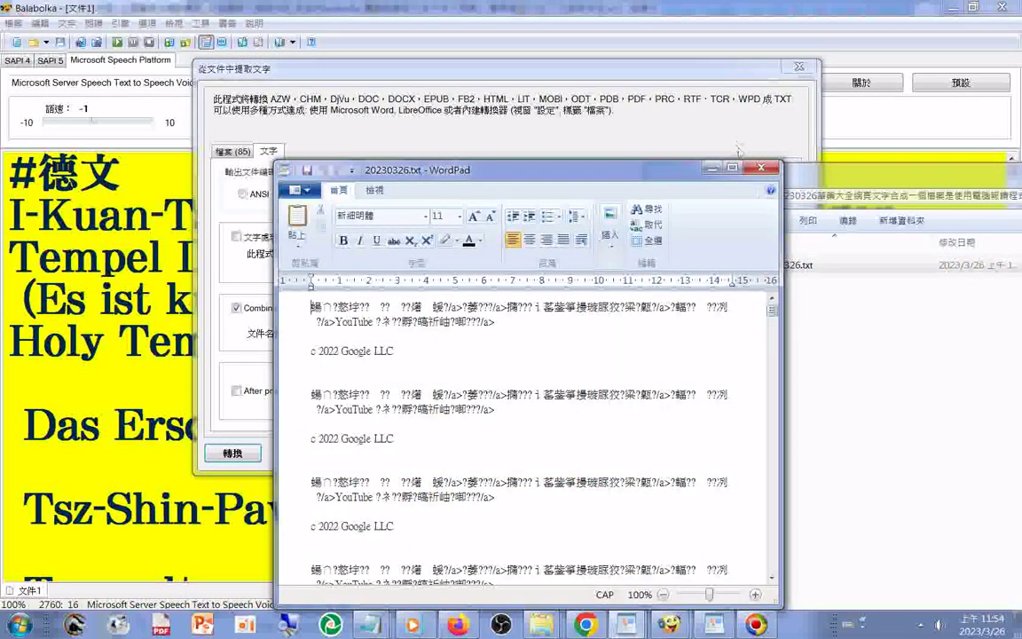
{"action": "left_click", "coordinate": [761, 167]}
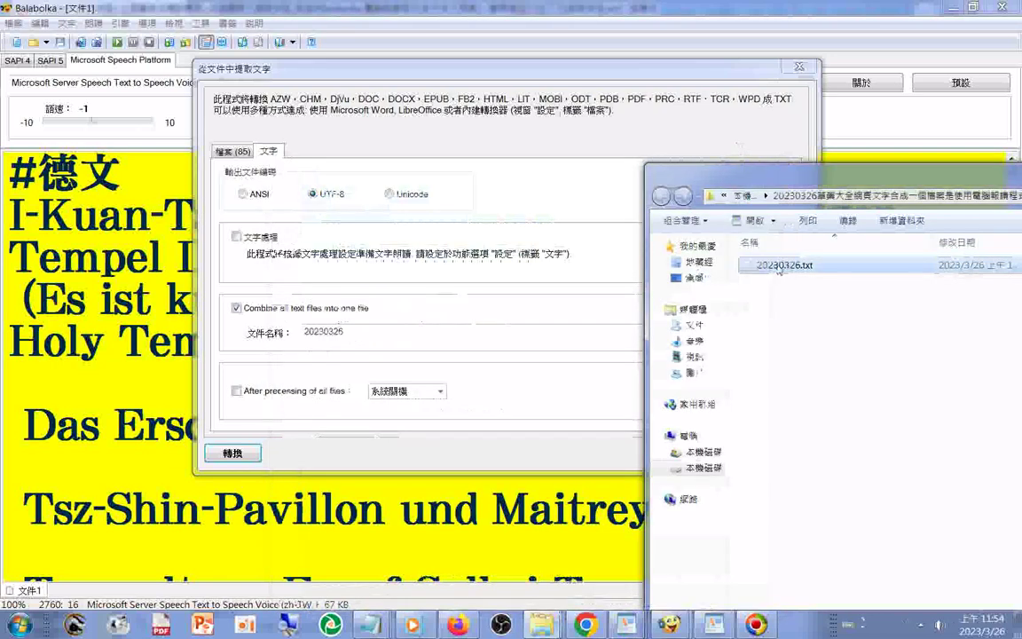
{"action": "double_click", "coordinate": [778, 269]}
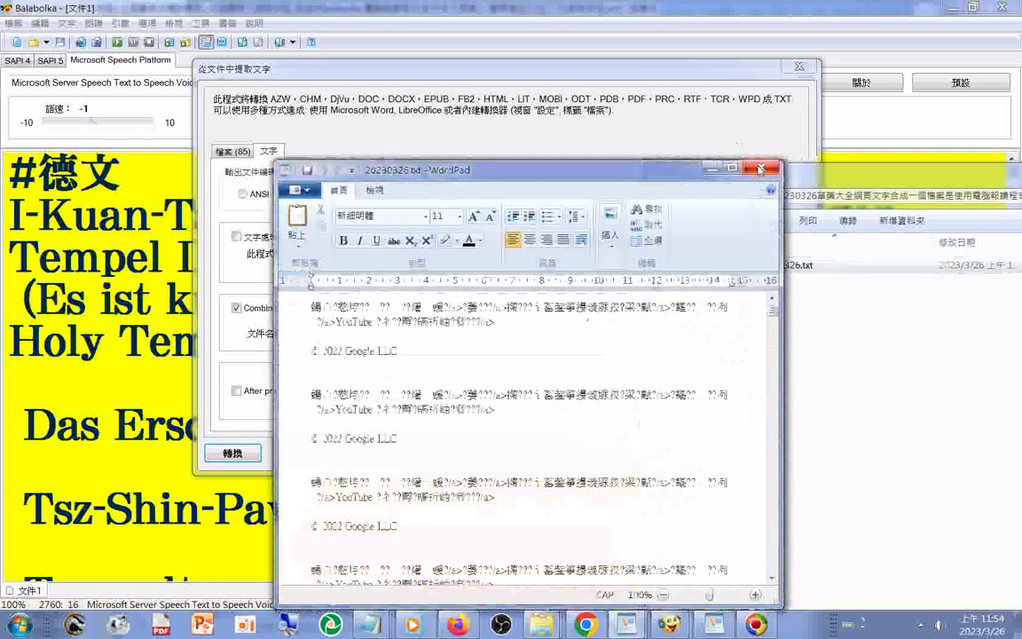
{"action": "left_click", "coordinate": [685, 168]}
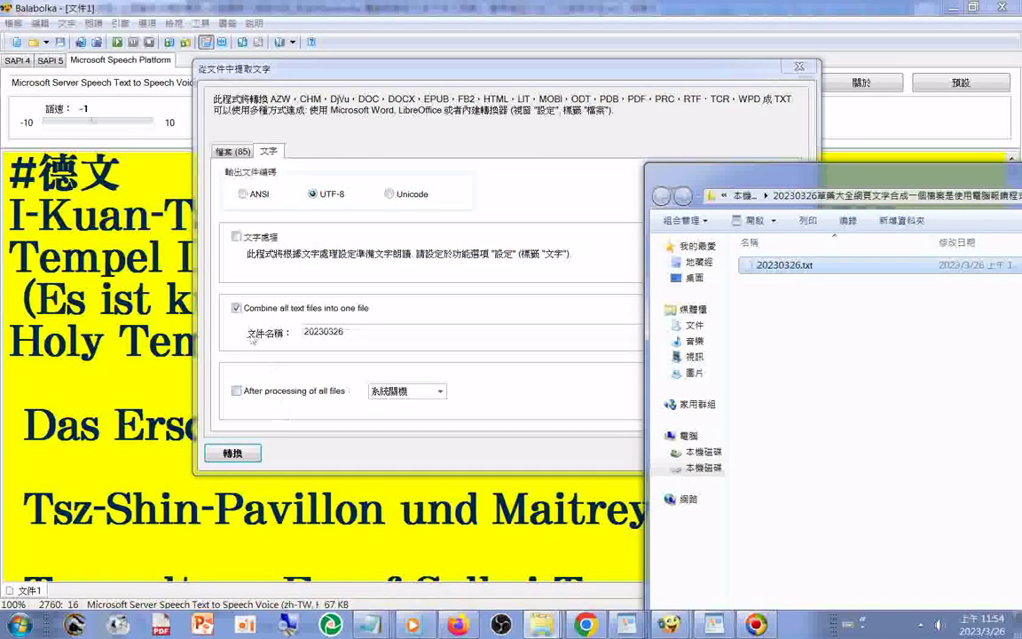
Return to the text extraction settings and set the output file encoding to ANSI.
{"action": "left_click", "coordinate": [240, 336]}
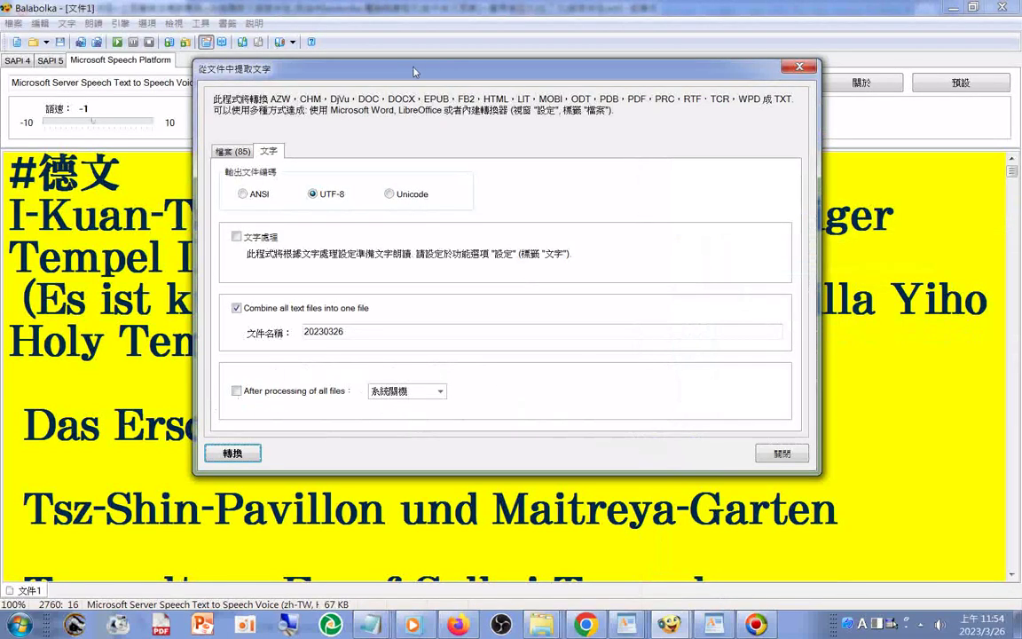
{"action": "left_click_drag", "start_coordinate": [408, 72], "coordinate": [327, 63]}
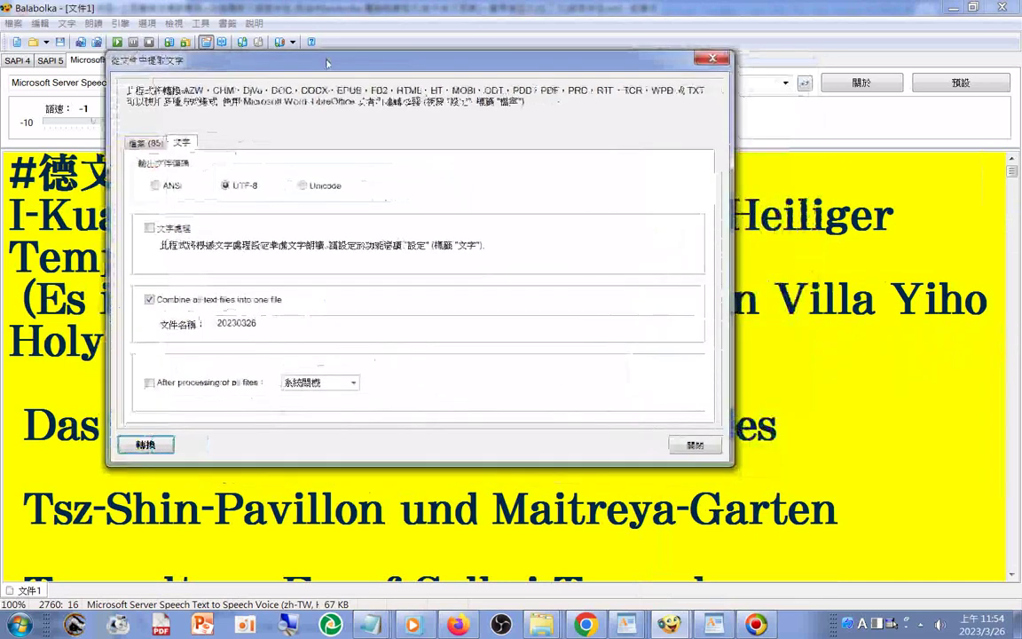
{"action": "left_click", "coordinate": [281, 328]}
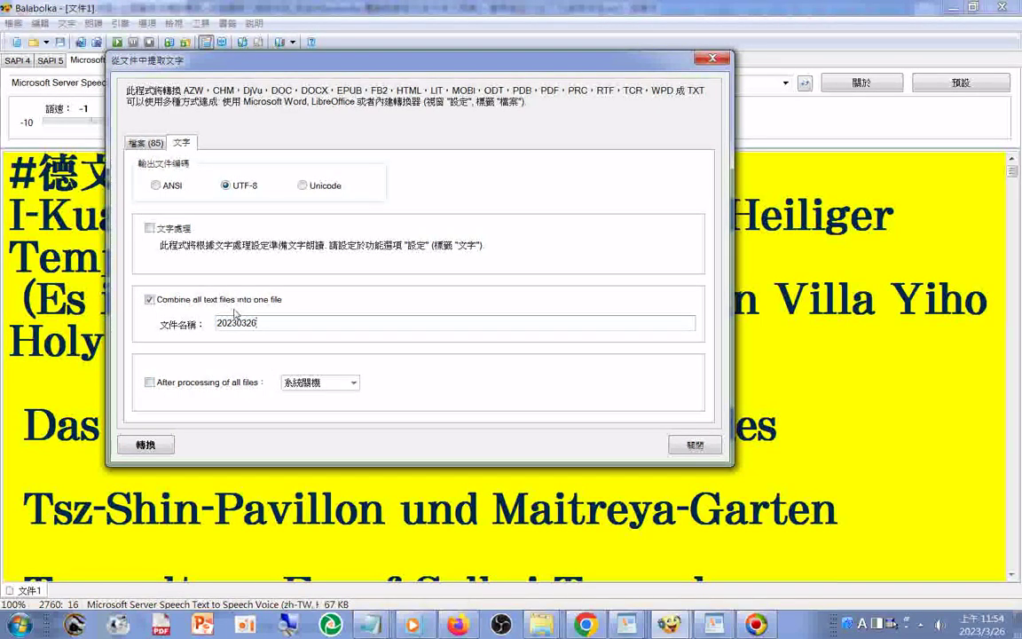
{"action": "left_click", "coordinate": [156, 186]}
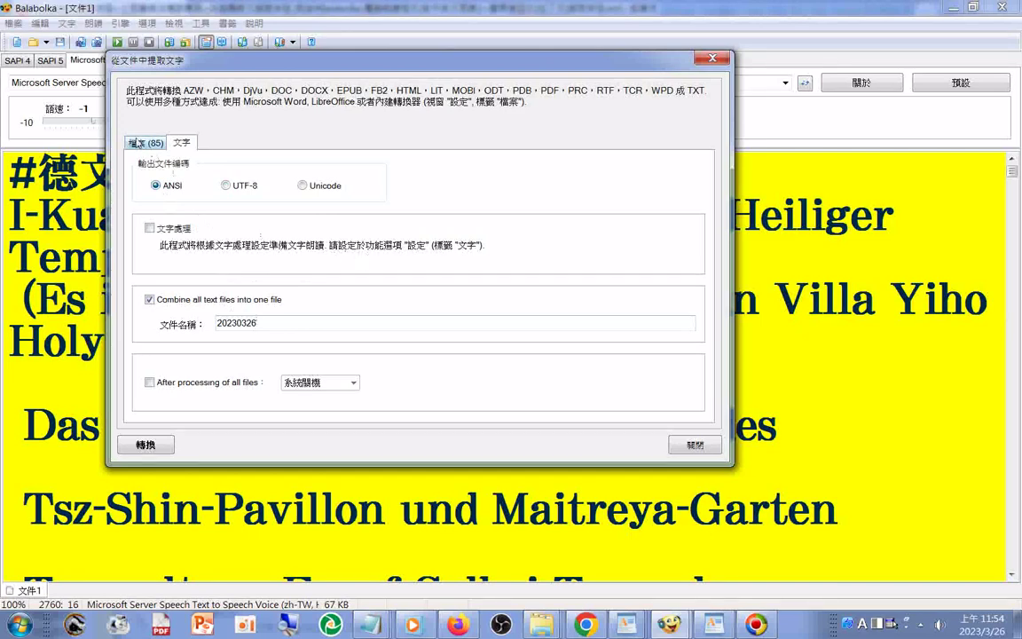
Change the output folder to H:\ and convert the 85 HTML files into the combined file with ANSI encoding.
{"action": "left_click", "coordinate": [139, 143]}
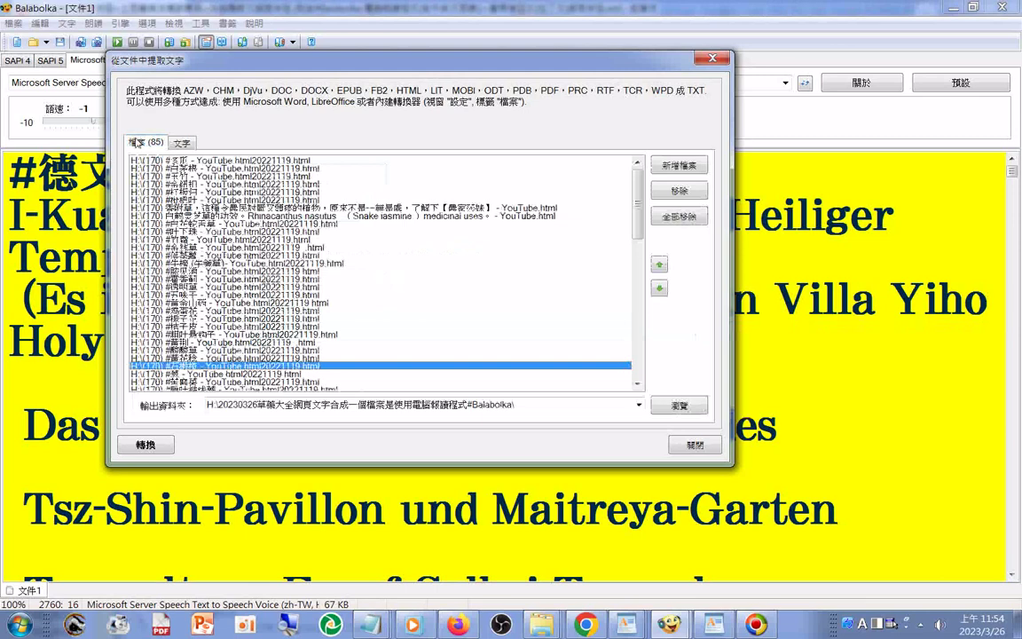
{"action": "left_click", "coordinate": [679, 404]}
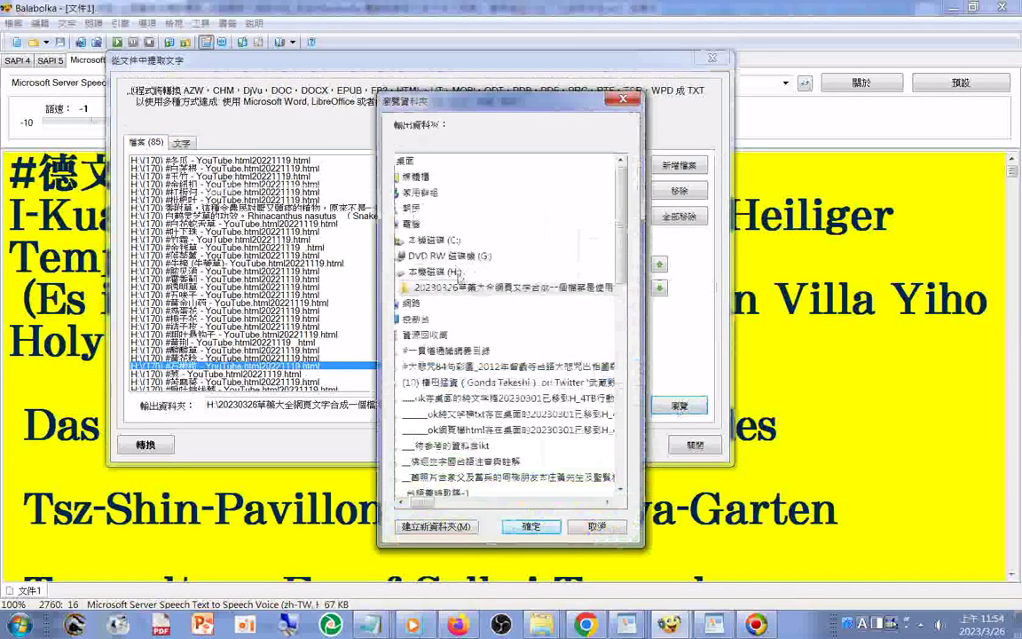
{"action": "left_click", "coordinate": [448, 270]}
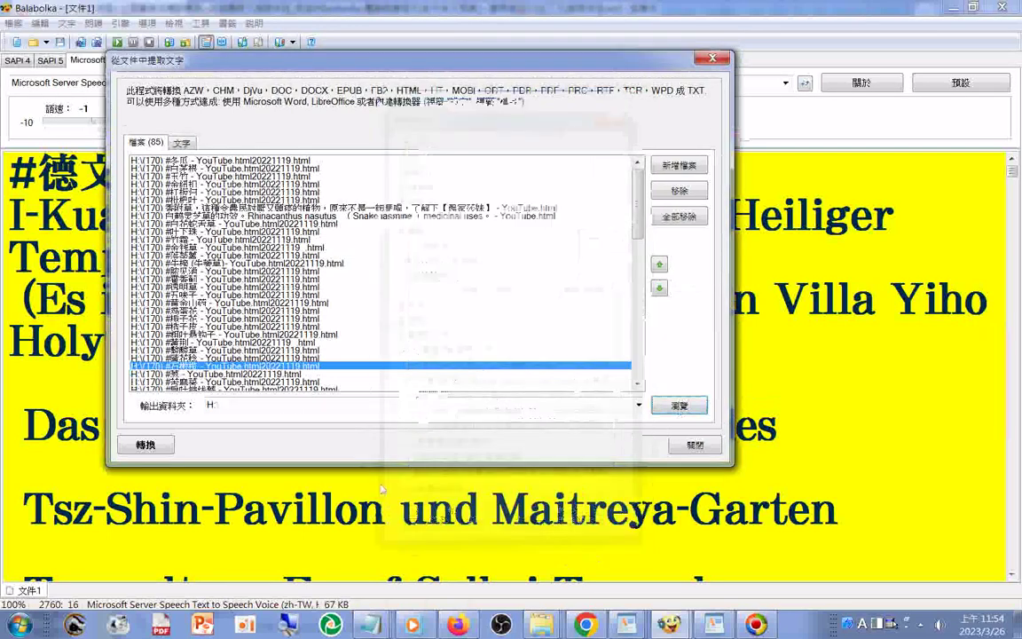
{"action": "left_click", "coordinate": [531, 526]}
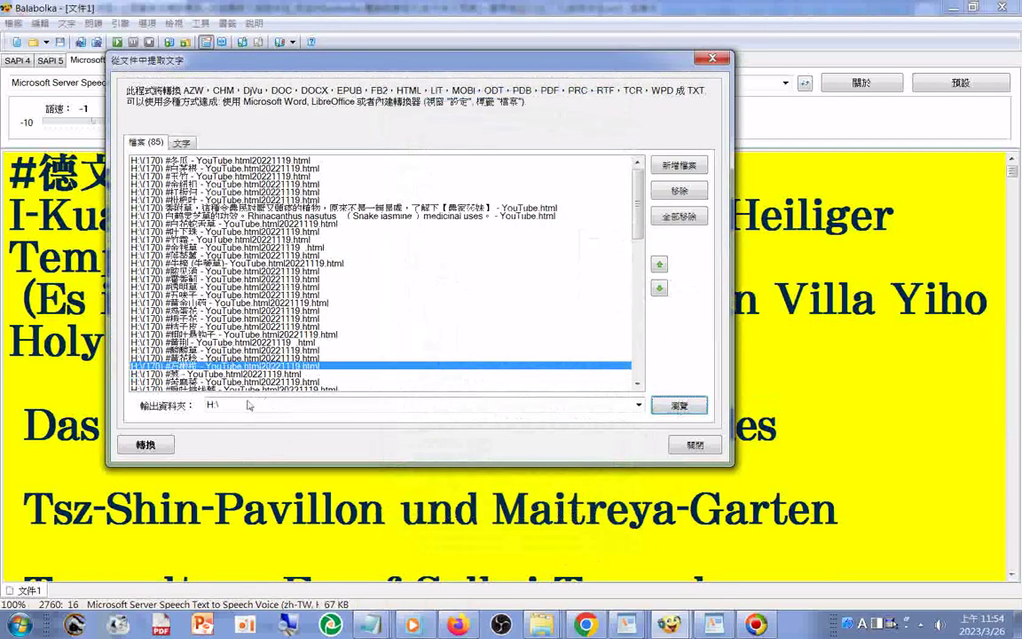
{"action": "left_click", "coordinate": [168, 445]}
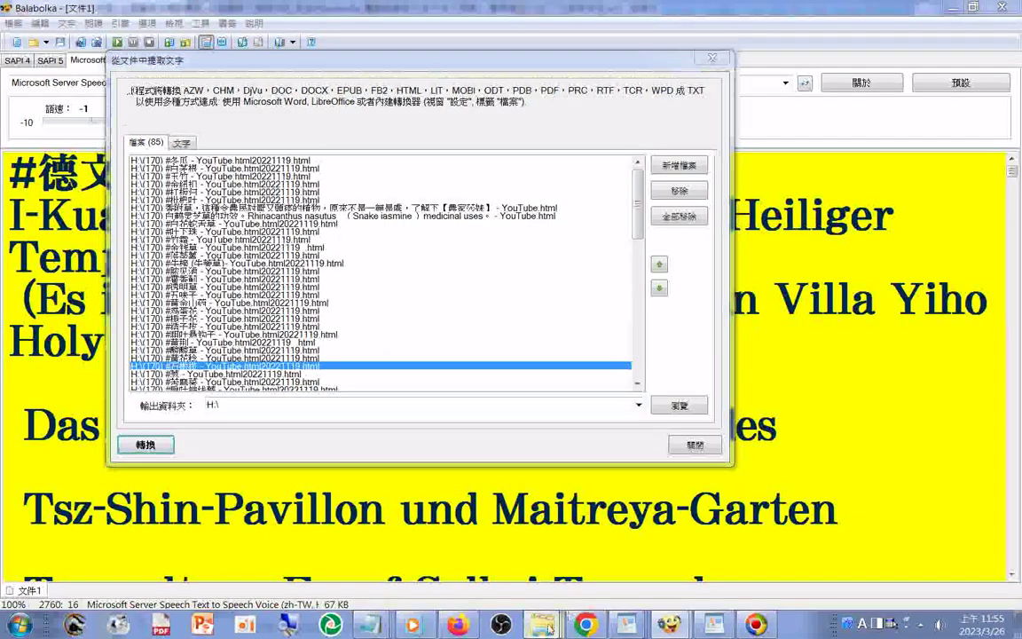
Open 20230326.txt from drive H: and review the ANSI text through to the end, and return to the extraction dialog.
{"action": "mouse_move", "coordinate": [541, 626]}
{"action": "left_click", "coordinate": [243, 494]}
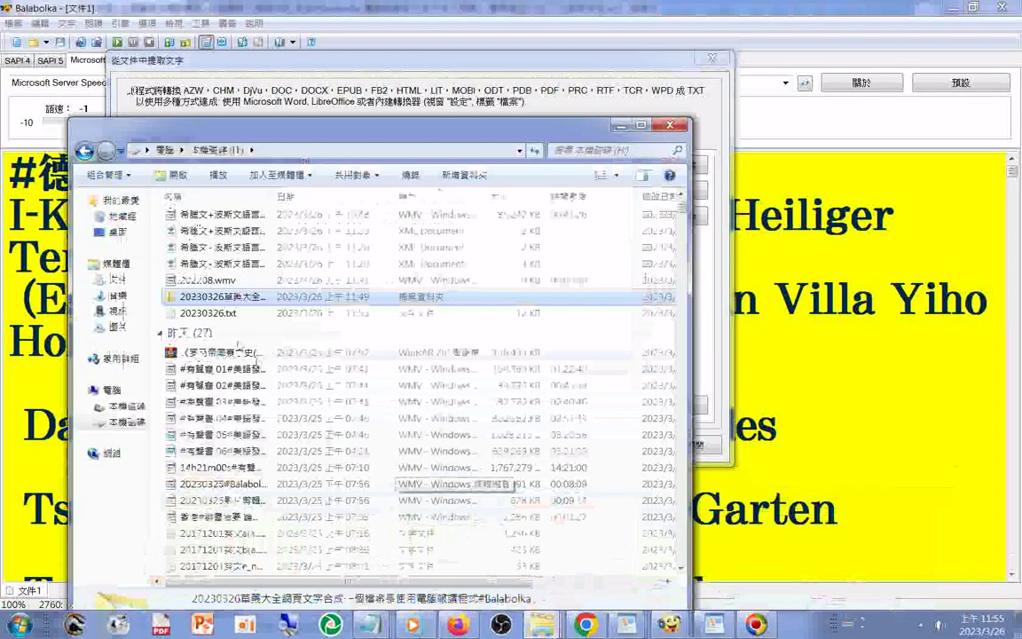
{"action": "double_click", "coordinate": [239, 321]}
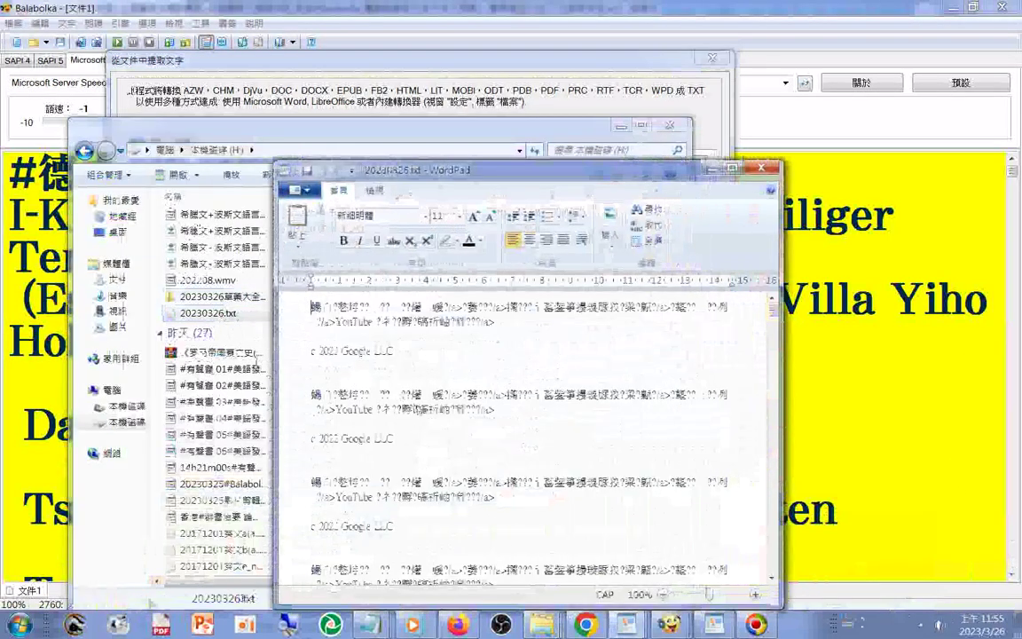
{"action": "scroll", "coordinate": [769, 330], "scroll_direction": "down", "scroll_amount": 1}
{"action": "left_click_drag", "start_coordinate": [769, 331], "coordinate": [751, 578]}
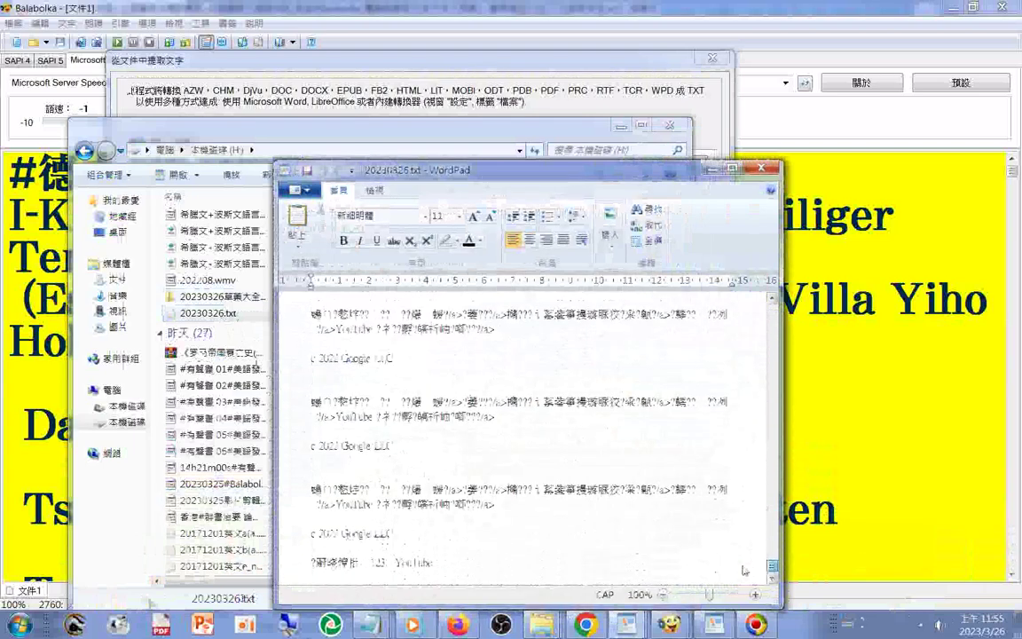
{"action": "left_click", "coordinate": [799, 532]}
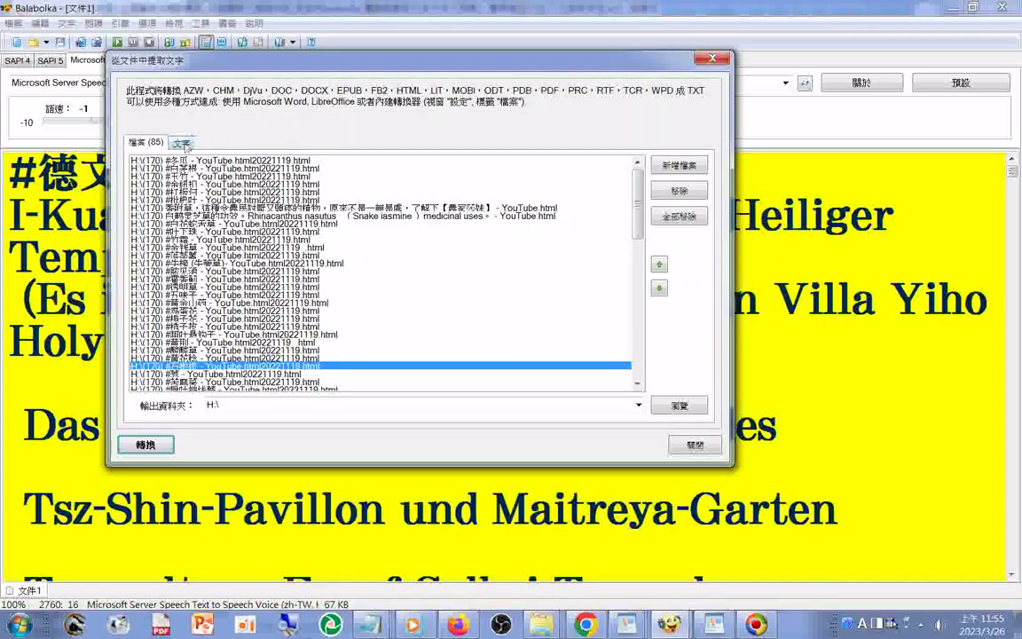
Set the output encoding to UTF-8 and convert the files again, overwriting H:\20230326.txt.
{"action": "left_click", "coordinate": [182, 142]}
{"action": "left_click", "coordinate": [227, 185]}
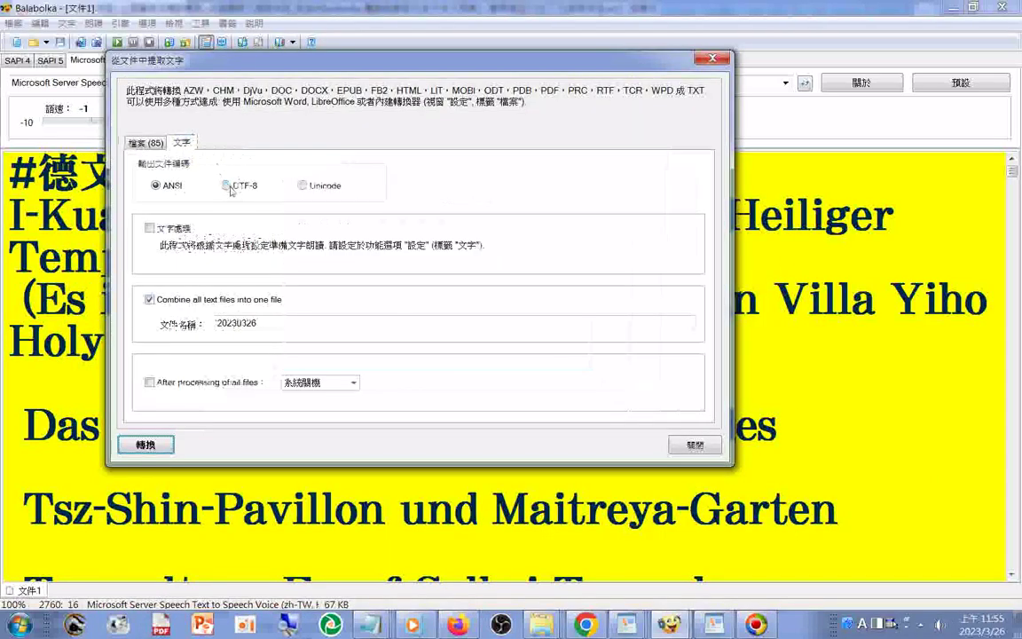
{"action": "left_click", "coordinate": [146, 445]}
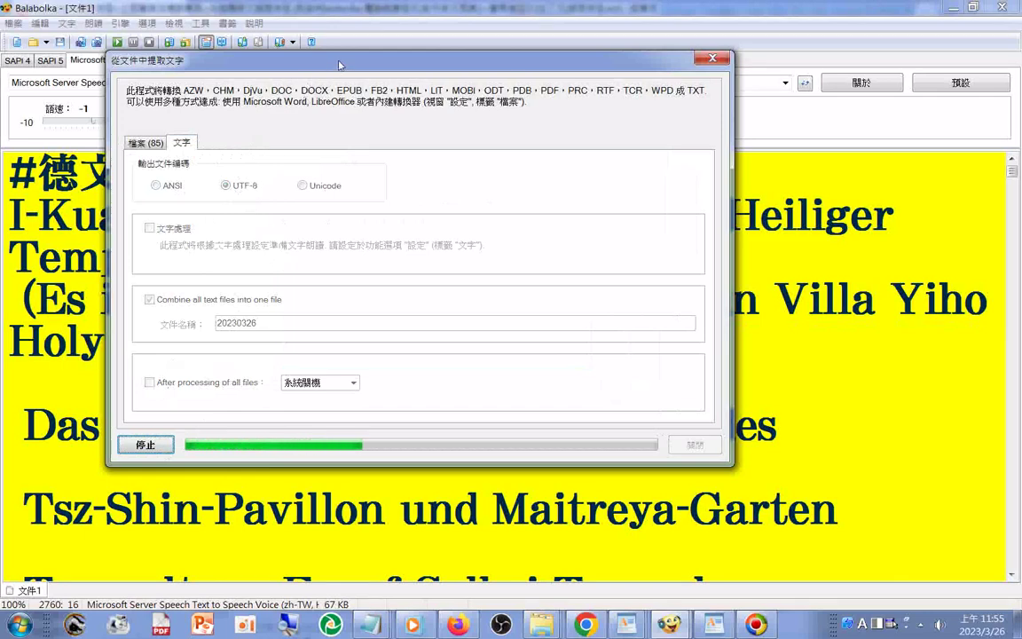
{"action": "left_click_drag", "start_coordinate": [468, 92], "coordinate": [465, 96]}
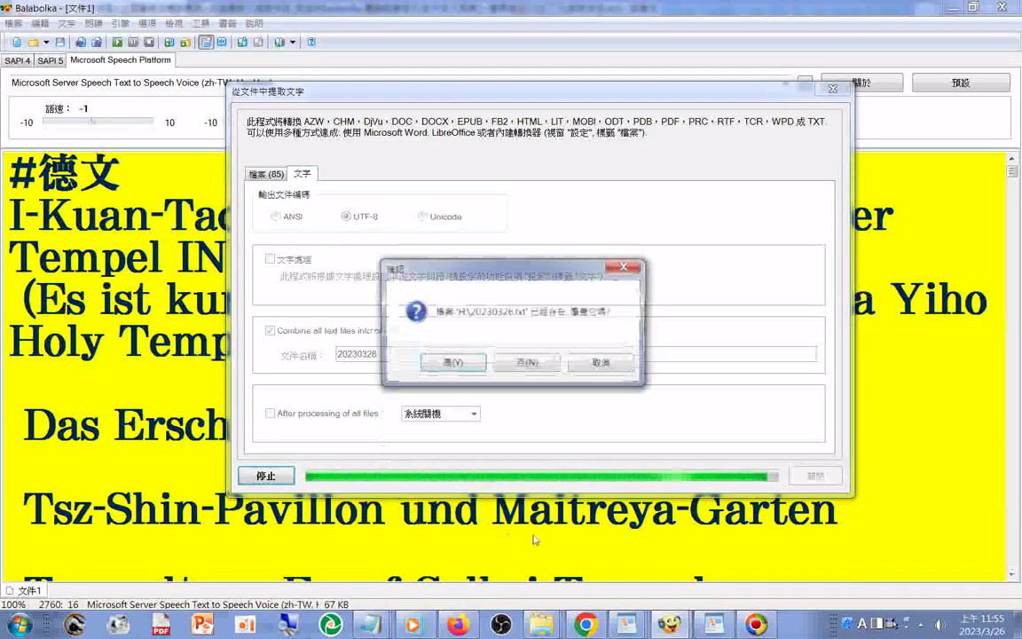
{"action": "left_click", "coordinate": [456, 361]}
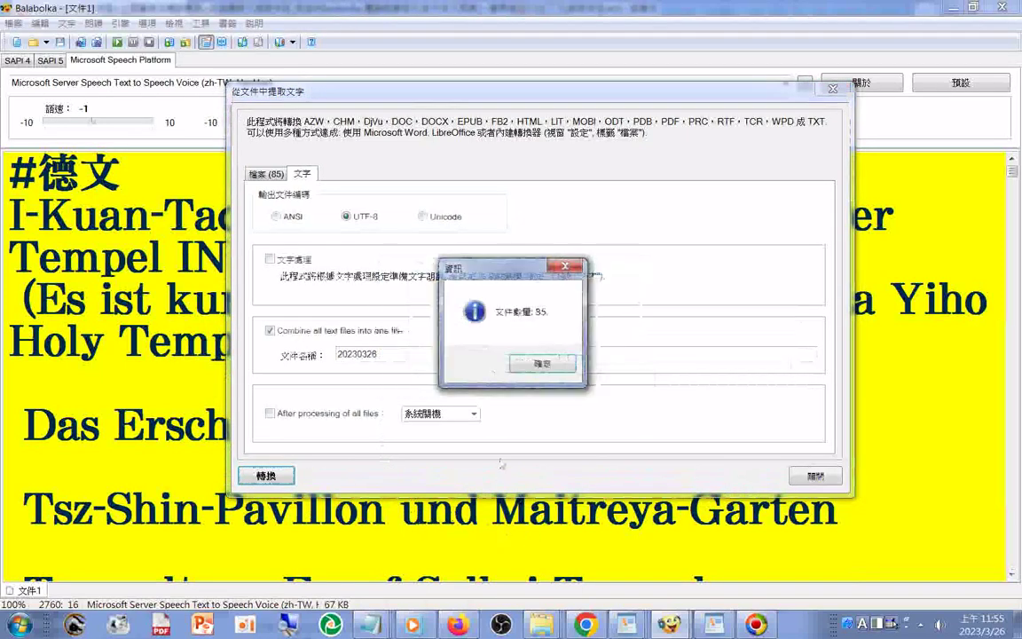
{"action": "left_click", "coordinate": [542, 363]}
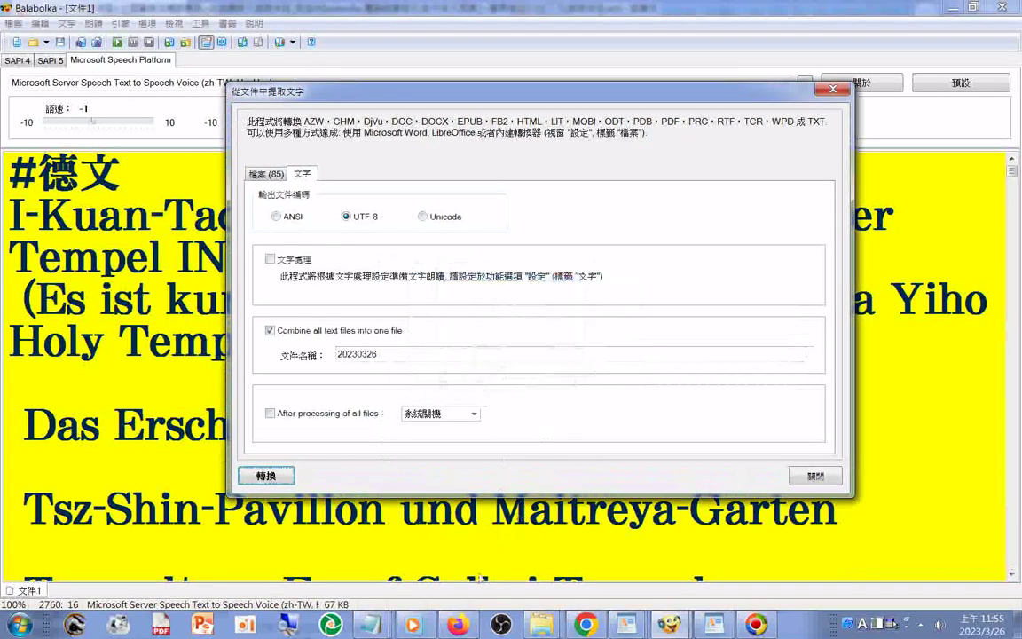
Open the regenerated 20230326.txt from drive H:, examine the end of its UTF-8 text, and close it.
{"action": "left_click", "coordinate": [541, 624]}
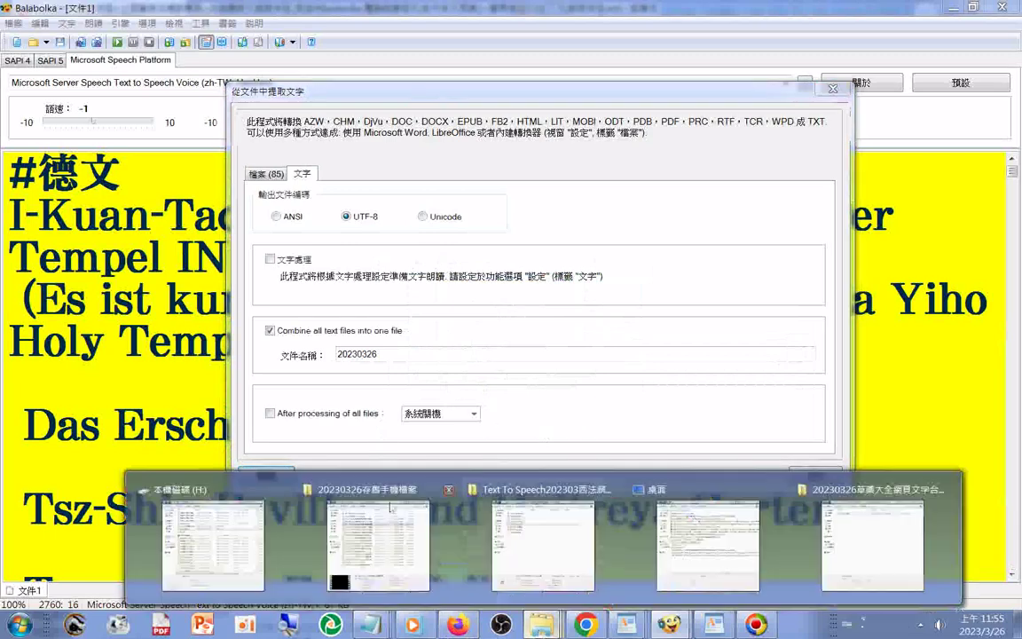
{"action": "left_click", "coordinate": [232, 493]}
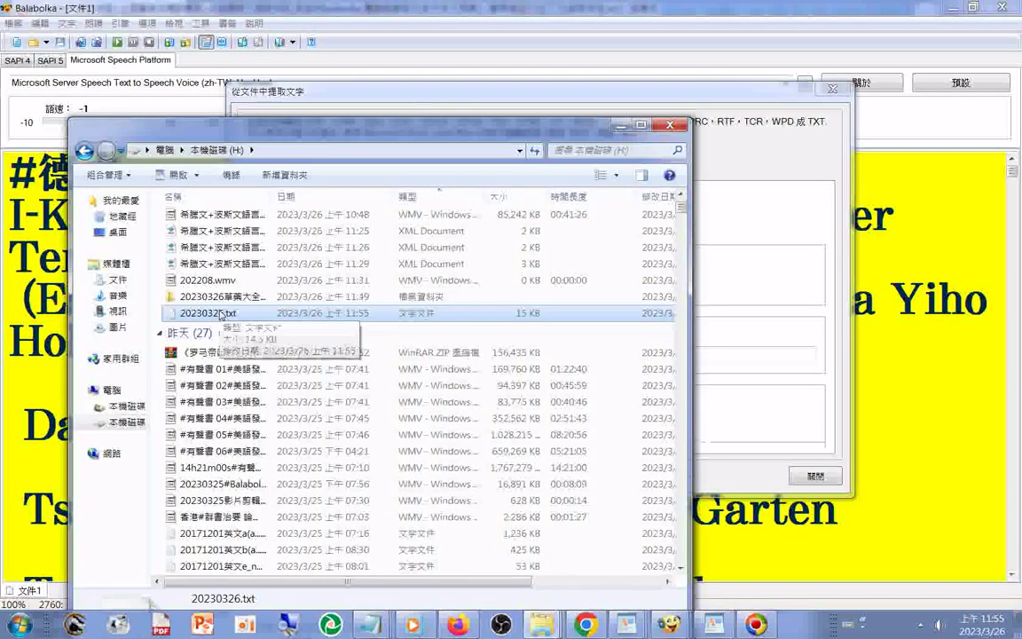
{"action": "double_click", "coordinate": [211, 313]}
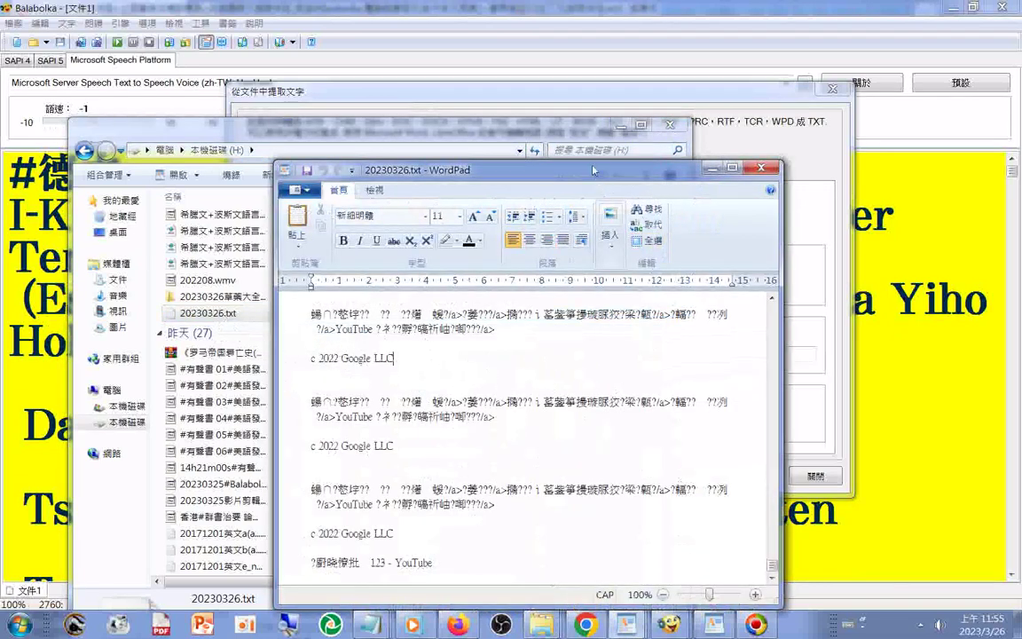
{"action": "left_click_drag", "start_coordinate": [593, 169], "coordinate": [577, 76]}
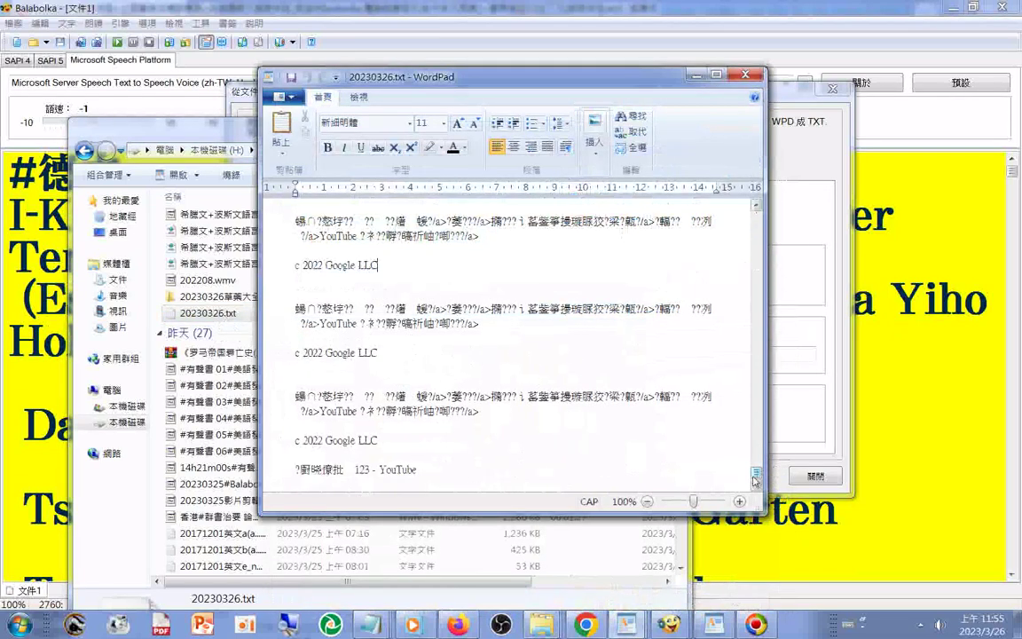
{"action": "scroll", "coordinate": [750, 434], "scroll_direction": "up", "scroll_amount": 2}
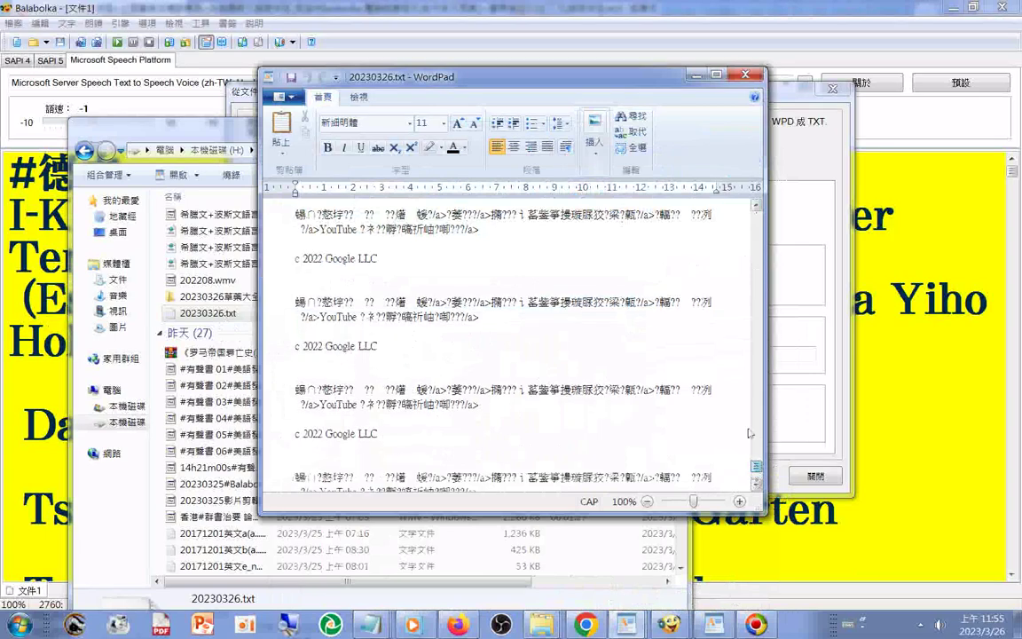
{"action": "left_click", "coordinate": [746, 75]}
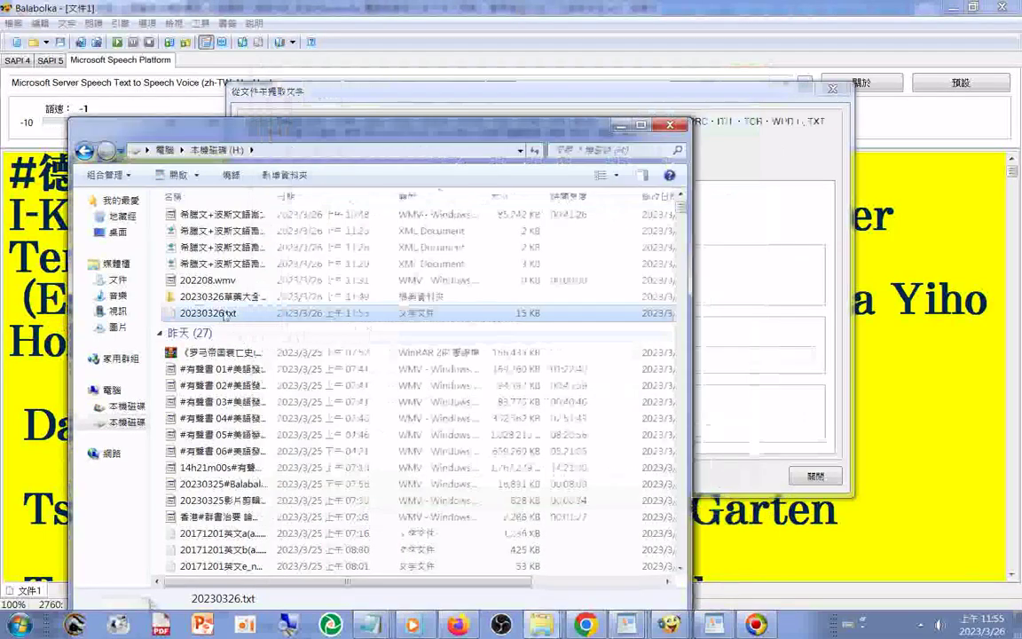
Delete the UTF-8 version of 20230326.txt from drive H: to the recycle bin.
{"action": "right_click", "coordinate": [226, 314]}
{"action": "left_click", "coordinate": [262, 566]}
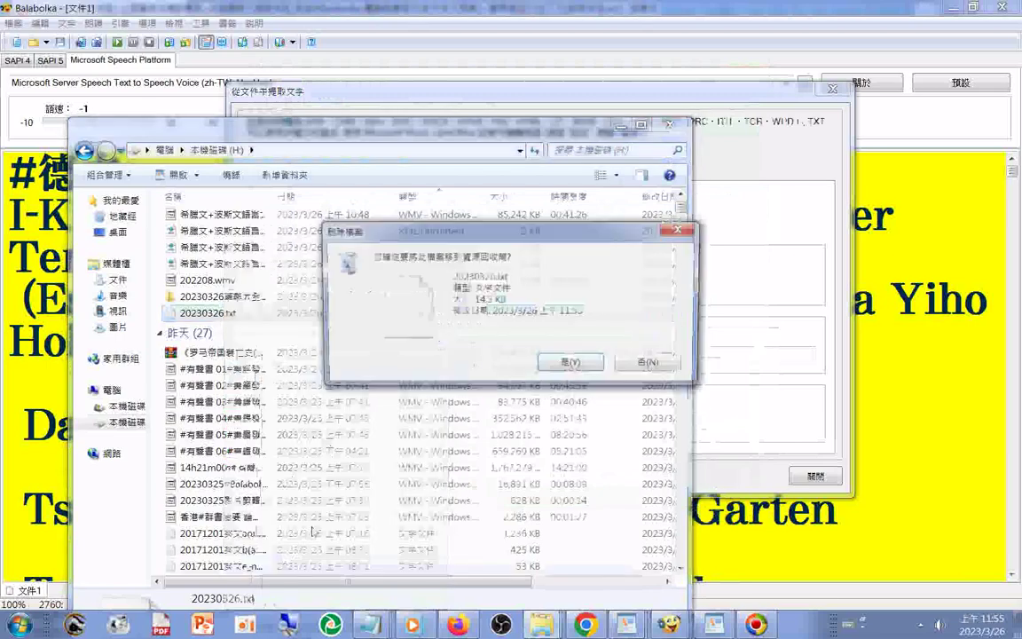
{"action": "left_click", "coordinate": [572, 365]}
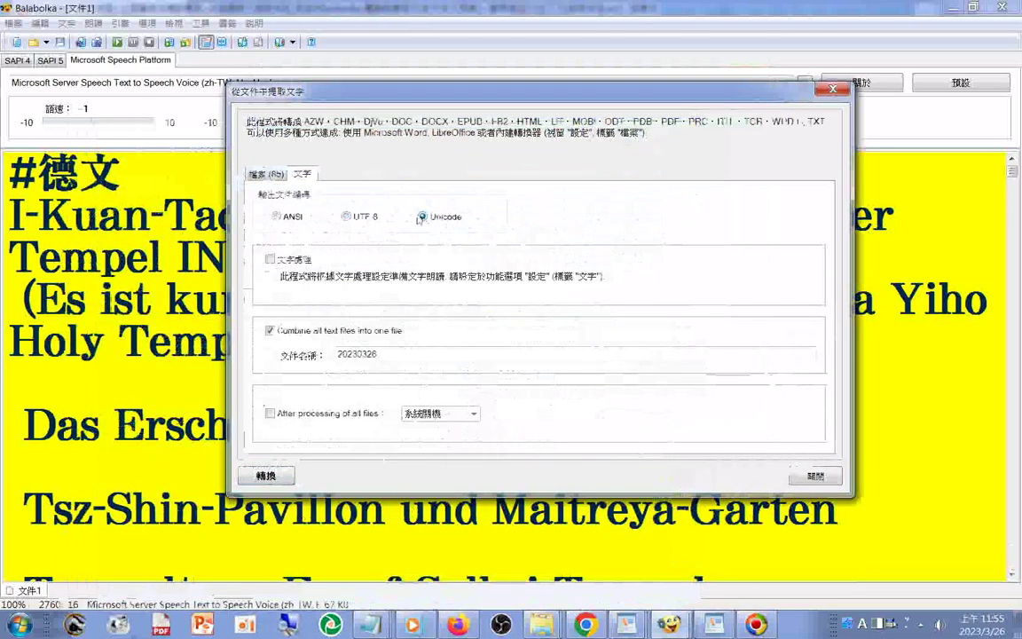
Set the output encoding to Unicode and convert the 85 HTML files into the combined 20230326 file.
{"action": "left_click", "coordinate": [422, 216]}
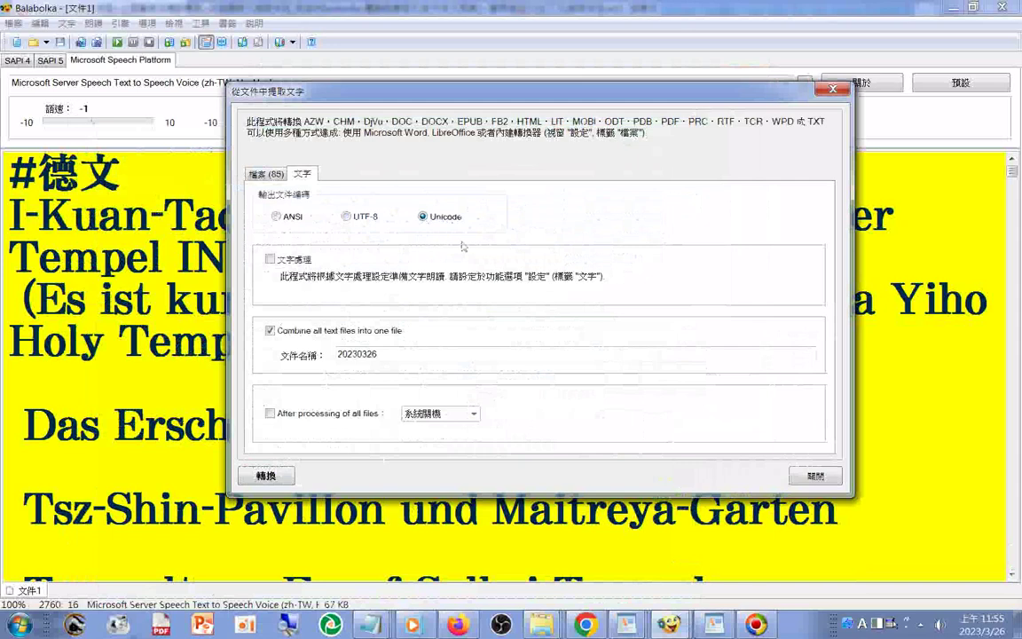
{"action": "left_click", "coordinate": [266, 476]}
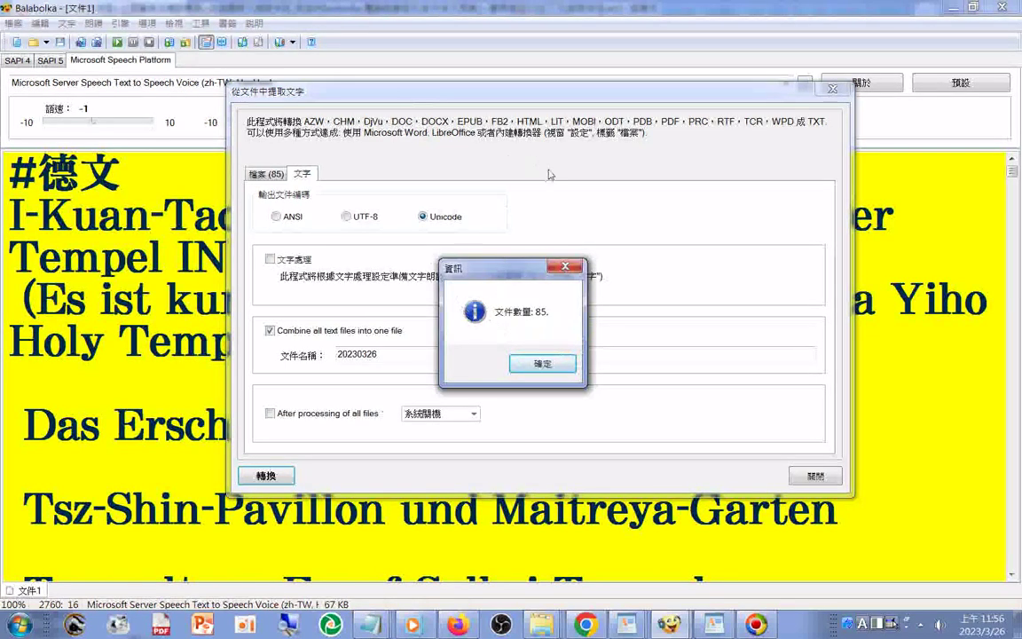
{"action": "left_click", "coordinate": [542, 363]}
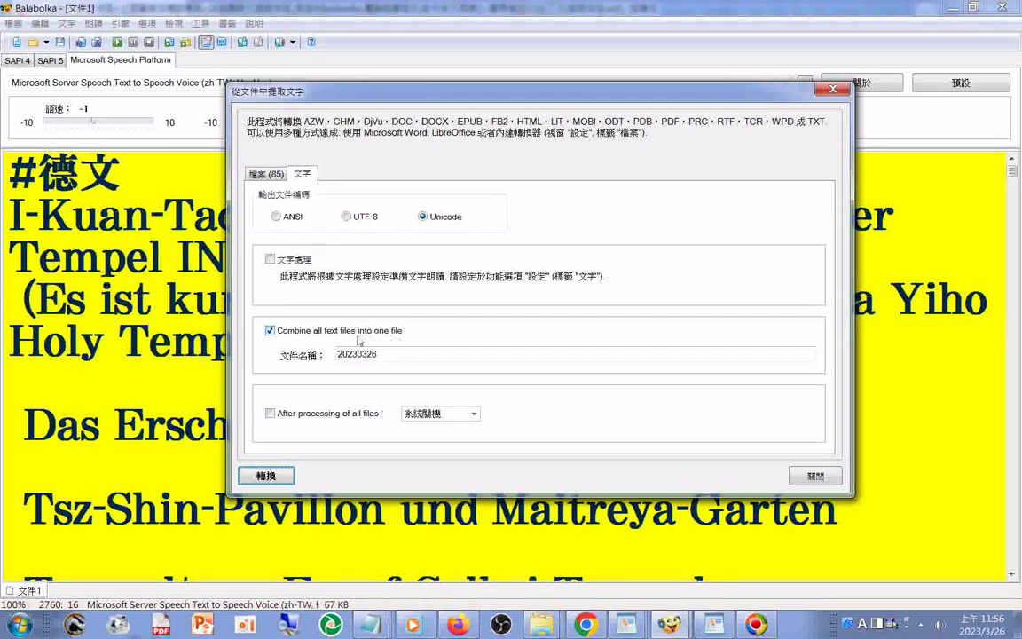
Open the Unicode version of 20230326.txt from drive H:, review its text to the end, and close it.
{"action": "left_click", "coordinate": [542, 625]}
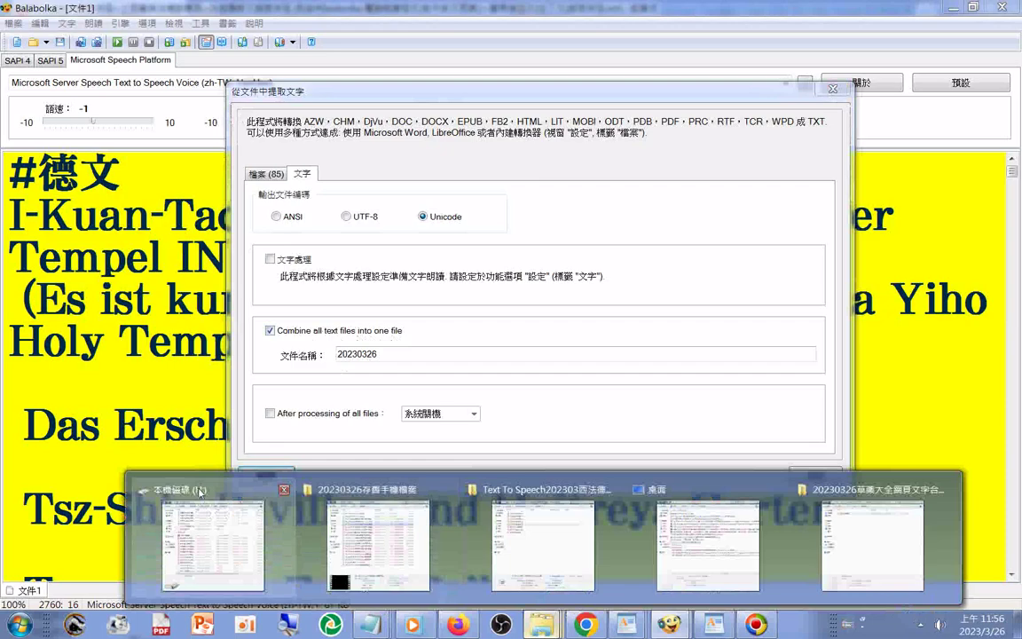
{"action": "left_click", "coordinate": [201, 492]}
{"action": "double_click", "coordinate": [213, 314]}
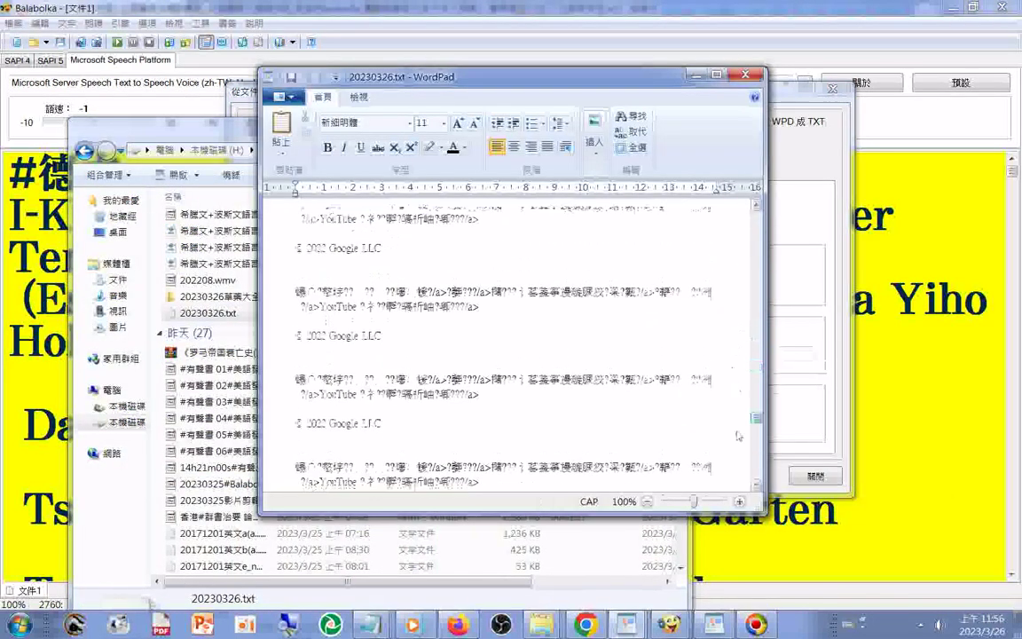
{"action": "scroll", "coordinate": [668, 465], "scroll_direction": "down", "scroll_amount": 5}
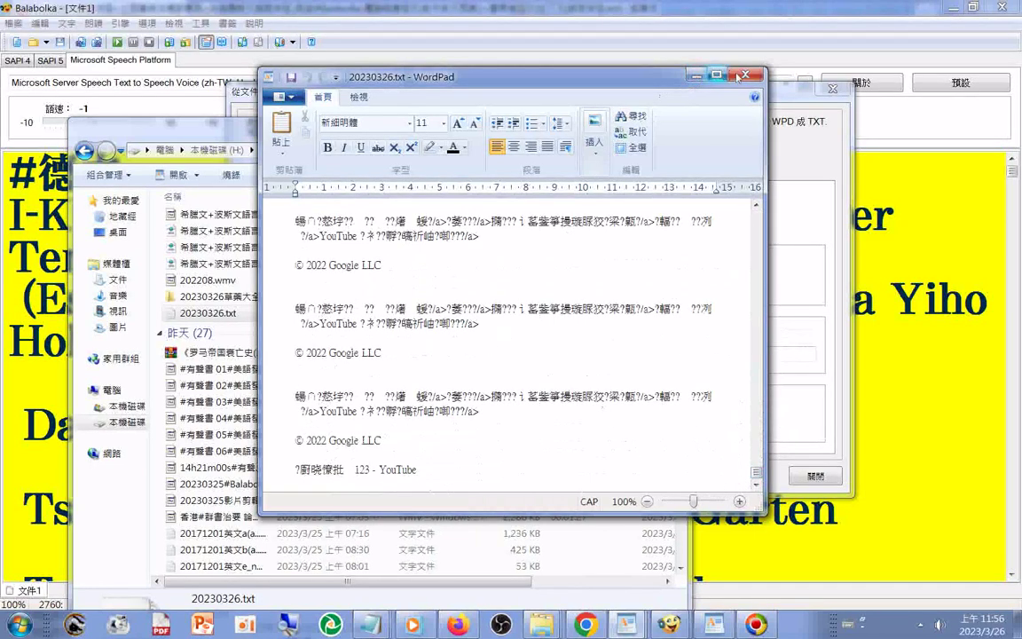
{"action": "left_click", "coordinate": [748, 76]}
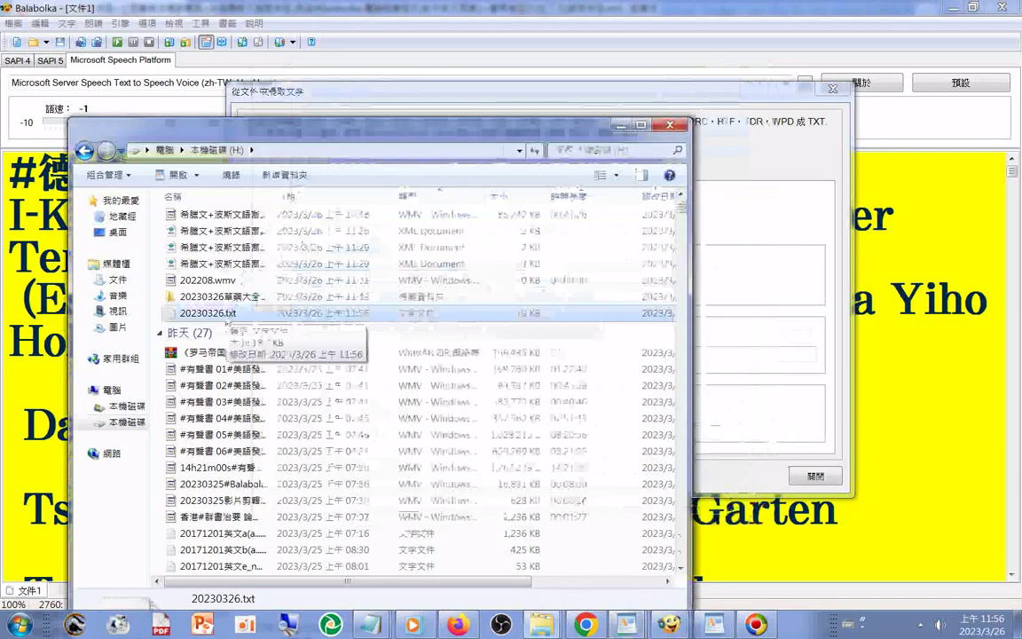
Delete the Unicode version of 20230326.txt from drive H: and return to the text extraction dialog.
{"action": "right_click", "coordinate": [228, 324]}
{"action": "left_click", "coordinate": [248, 541]}
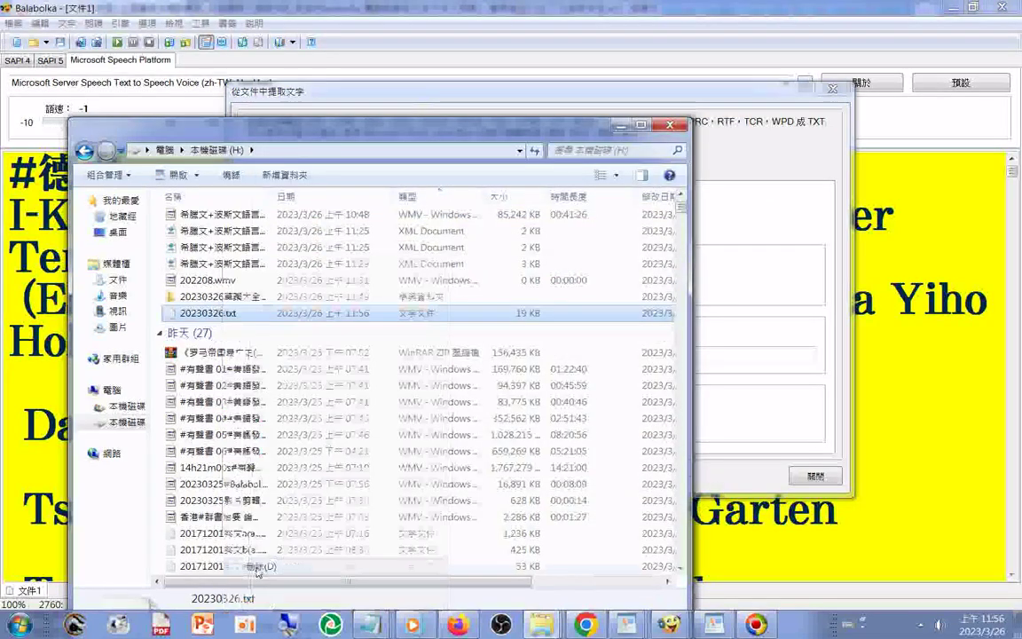
{"action": "left_click", "coordinate": [574, 365]}
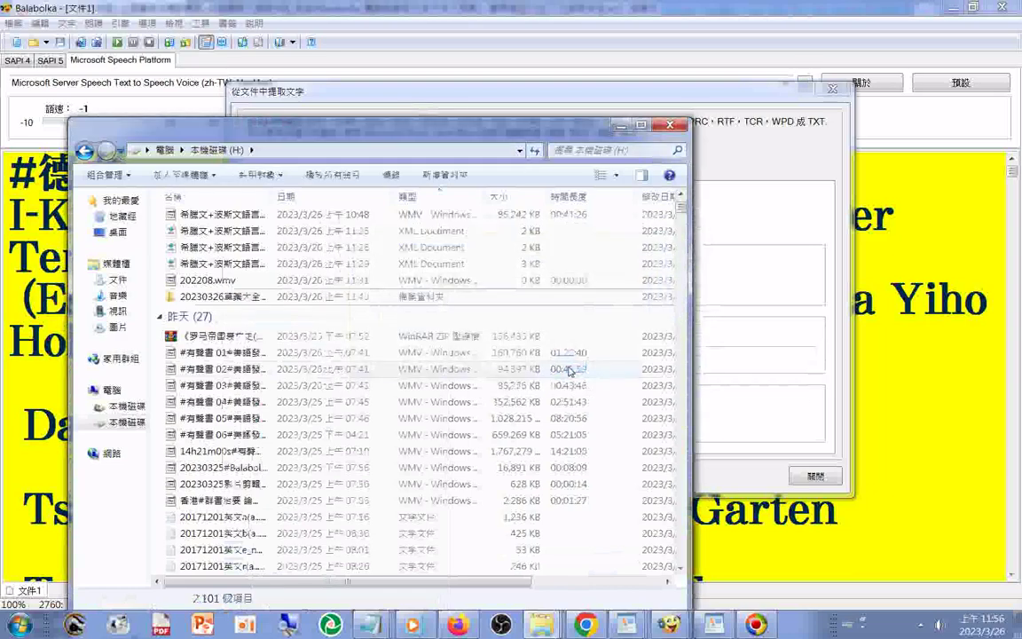
{"action": "left_click", "coordinate": [622, 127]}
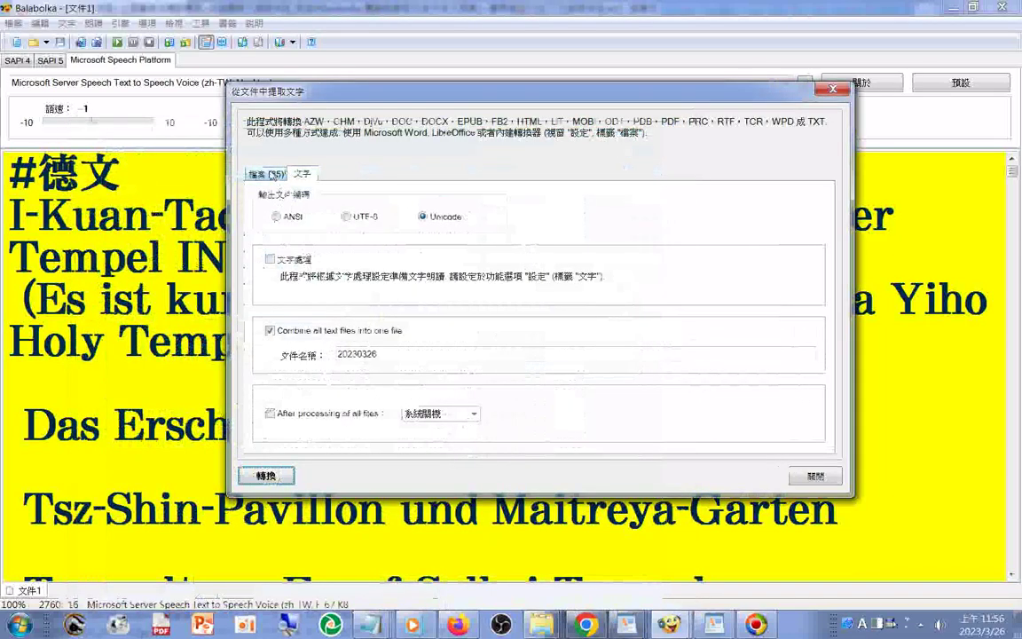
Review the list of source files through to its end and remove all of them from the extraction list.
{"action": "left_click", "coordinate": [273, 175]}
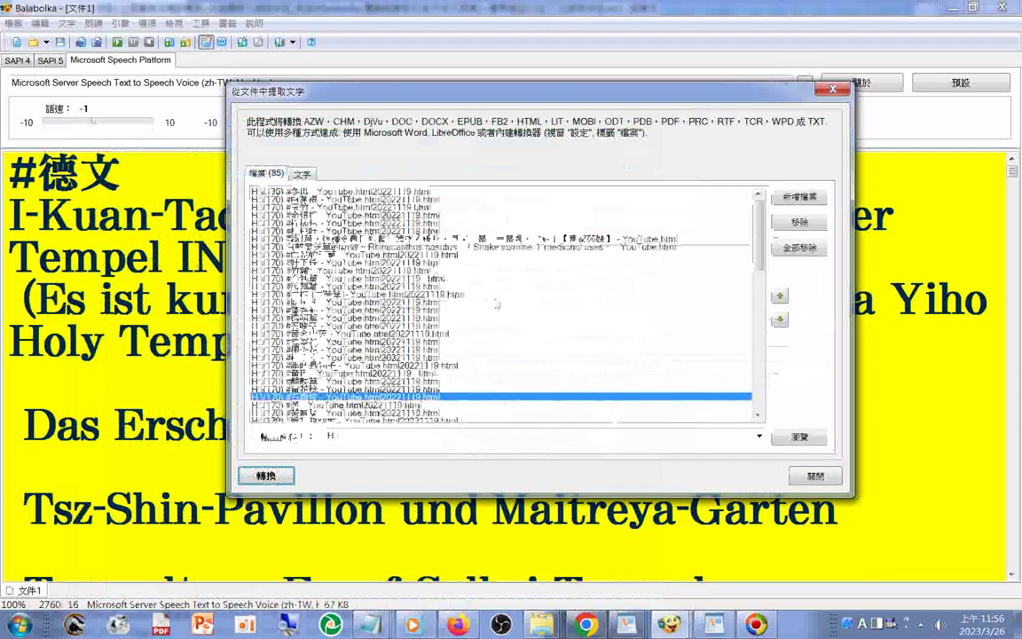
{"action": "left_click_drag", "start_coordinate": [760, 260], "coordinate": [770, 410]}
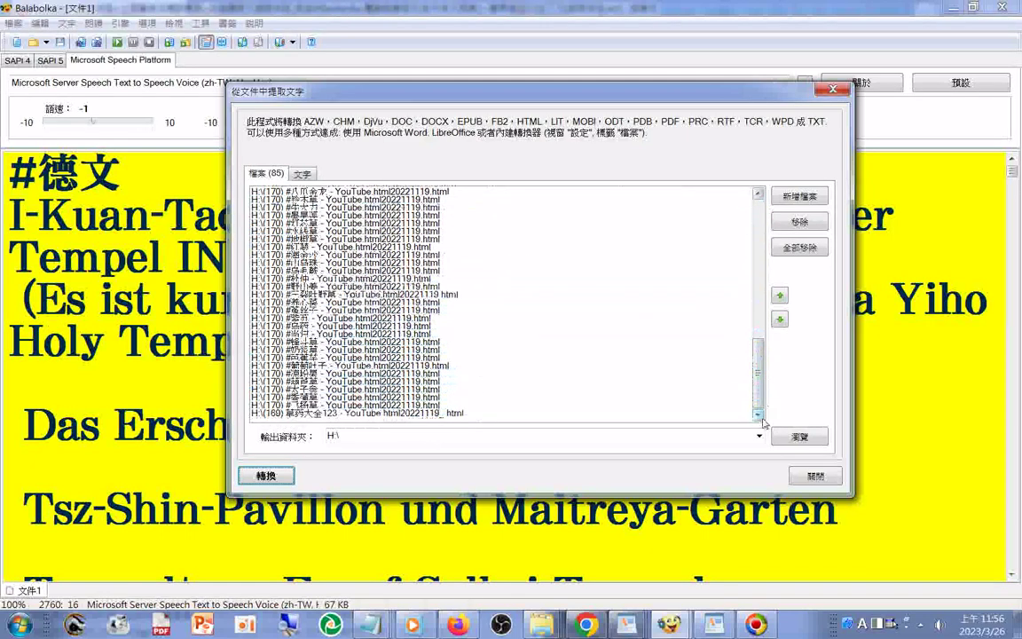
{"action": "left_click", "coordinate": [781, 249]}
{"action": "left_click", "coordinate": [460, 362]}
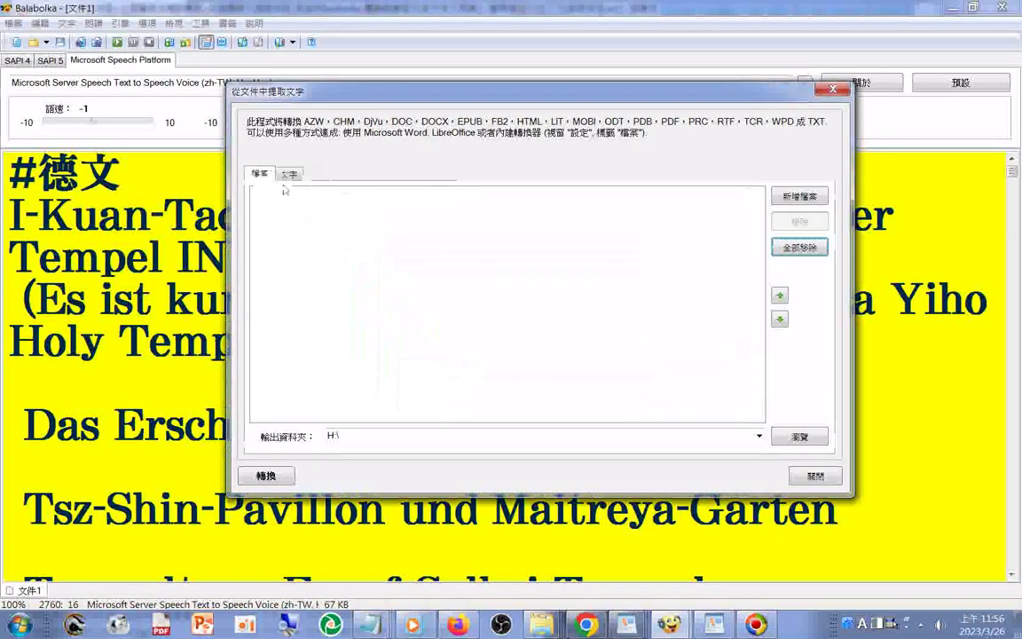
Start adding source files to the extraction and show the contents of drive H: in the list view (清單).
{"action": "left_click", "coordinate": [800, 197]}
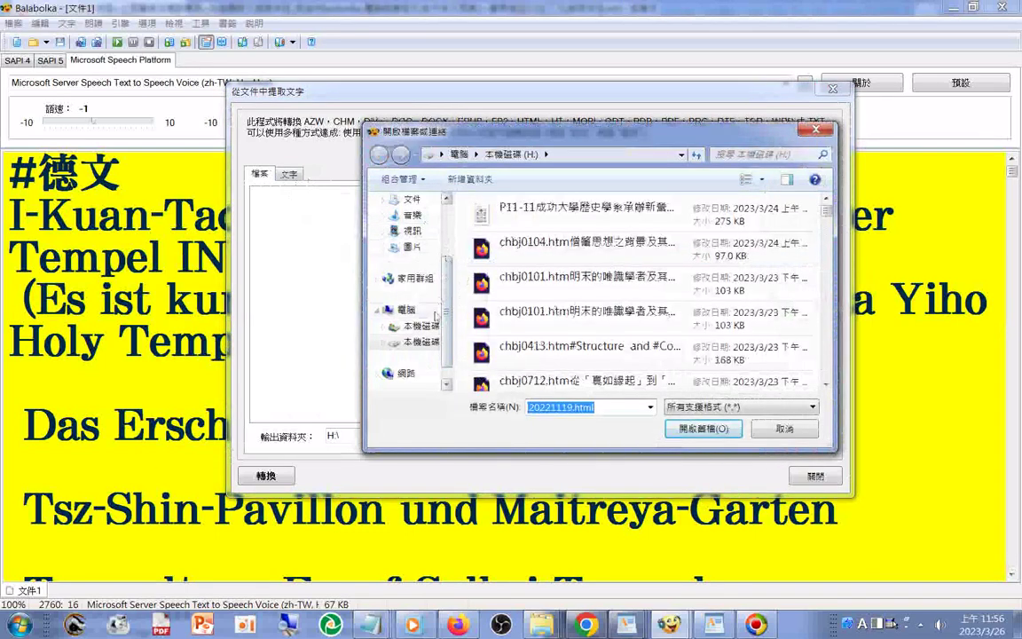
{"action": "left_click", "coordinate": [787, 180]}
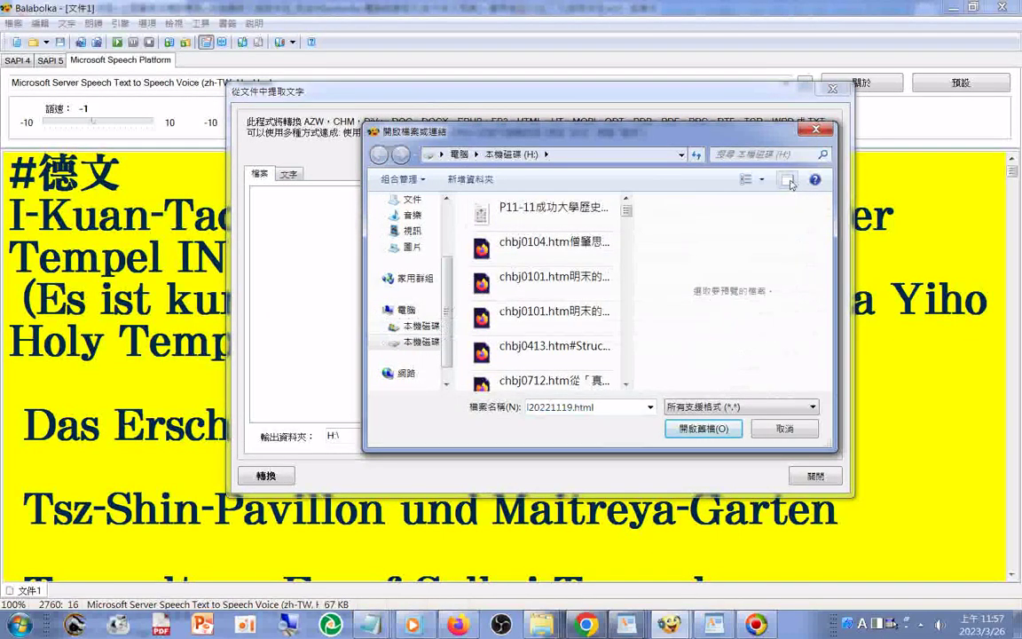
{"action": "left_click", "coordinate": [789, 181]}
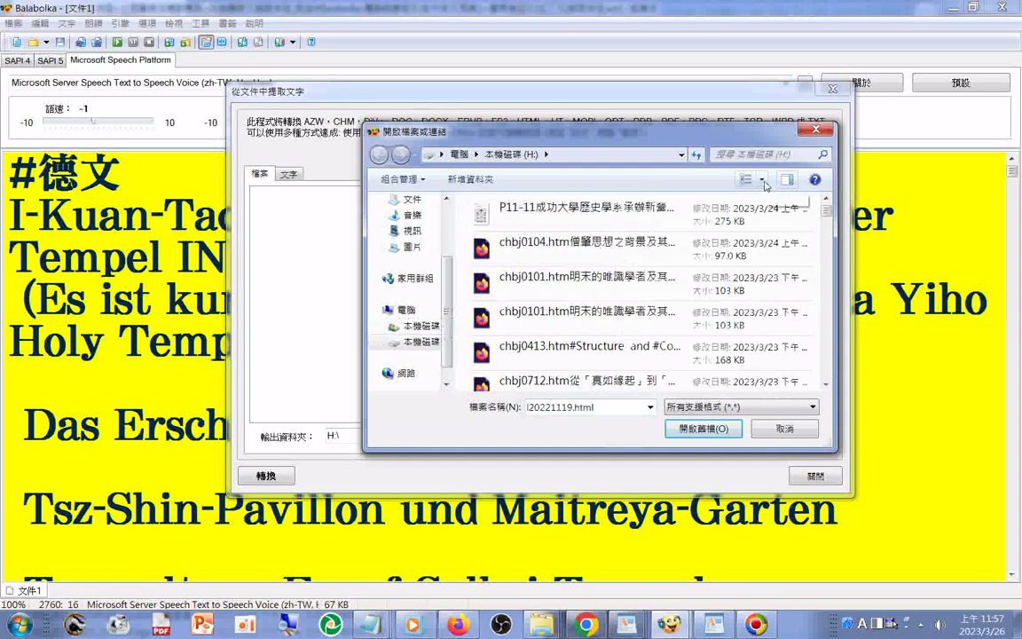
{"action": "left_click", "coordinate": [759, 181]}
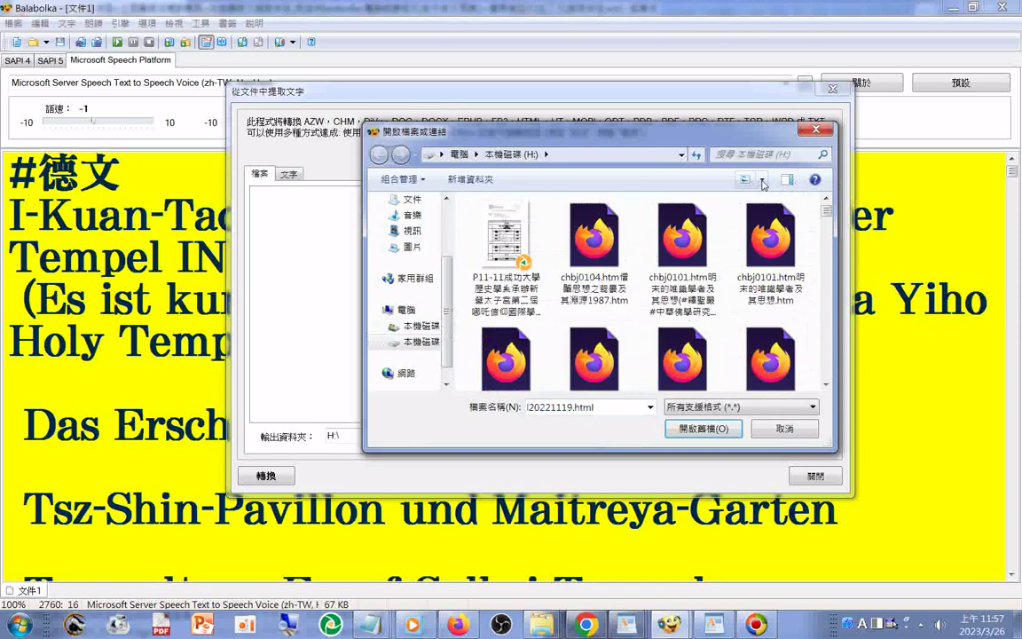
{"action": "left_click", "coordinate": [762, 181]}
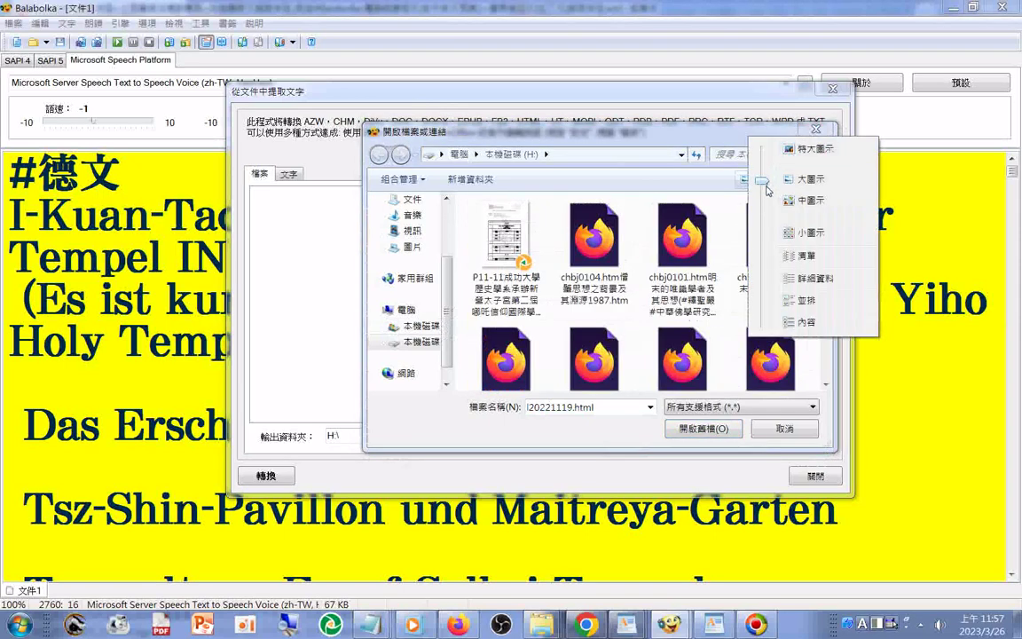
{"action": "left_click", "coordinate": [804, 256]}
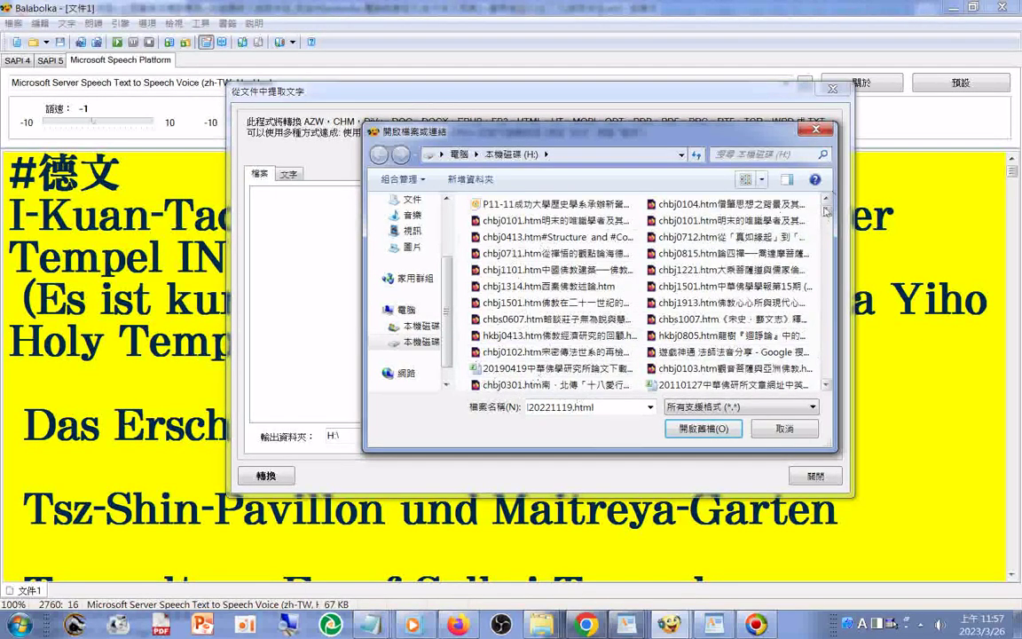
Check the ......存桌面的純文字檔 folder on drive H: for source files and return to the drive's root.
{"action": "left_click_drag", "start_coordinate": [827, 213], "coordinate": [826, 303]}
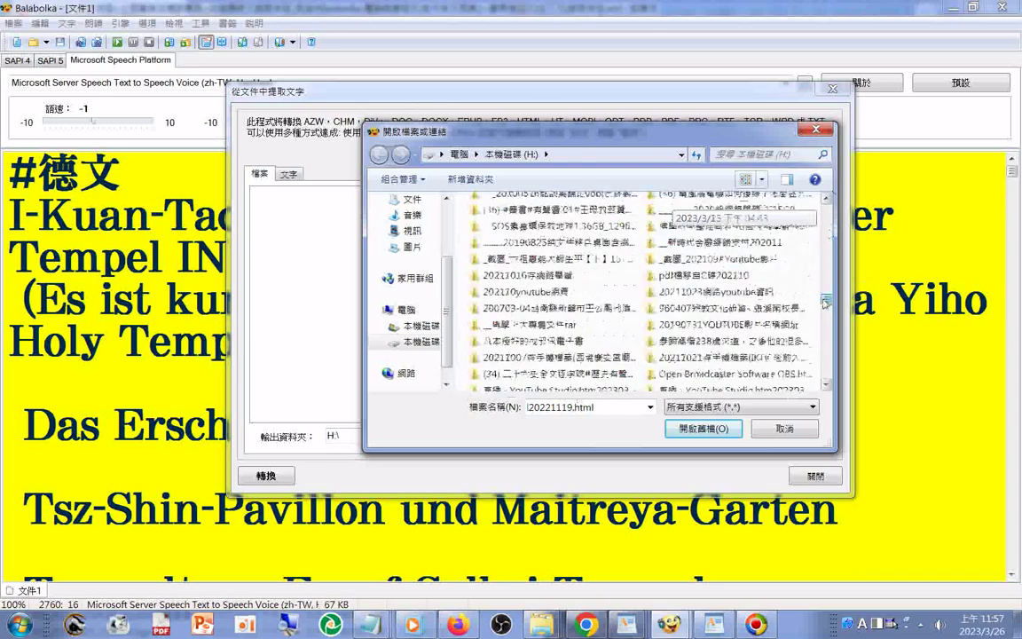
{"action": "left_click_drag", "start_coordinate": [826, 303], "coordinate": [826, 314]}
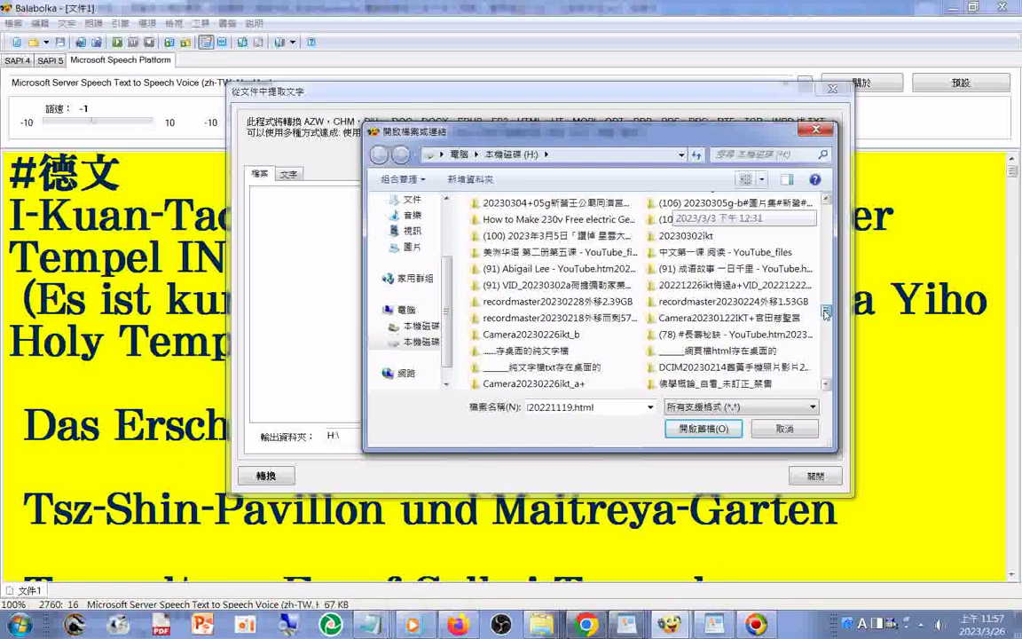
{"action": "double_click", "coordinate": [559, 351]}
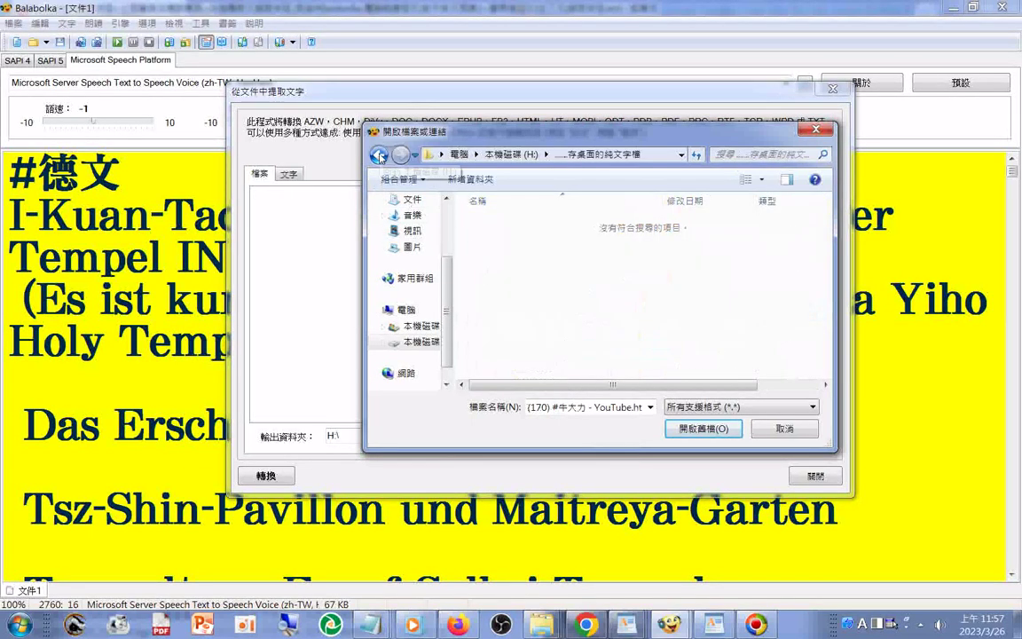
{"action": "left_click", "coordinate": [379, 155]}
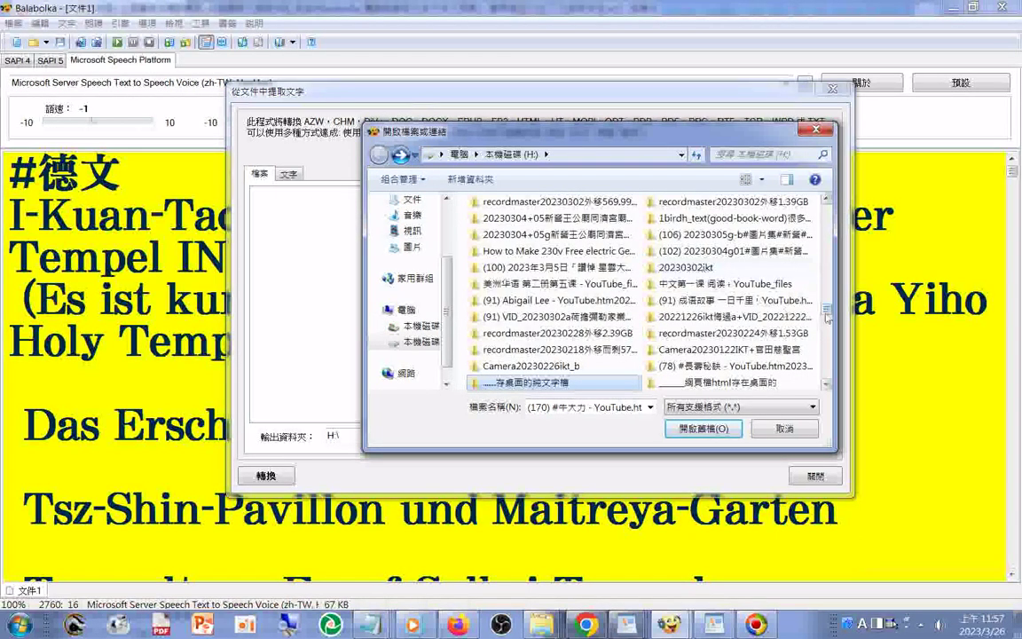
Check the __2018text folder on drive H: for source files and go back to the drive's root.
{"action": "left_click", "coordinate": [826, 324]}
{"action": "left_click_drag", "start_coordinate": [827, 325], "coordinate": [831, 346]}
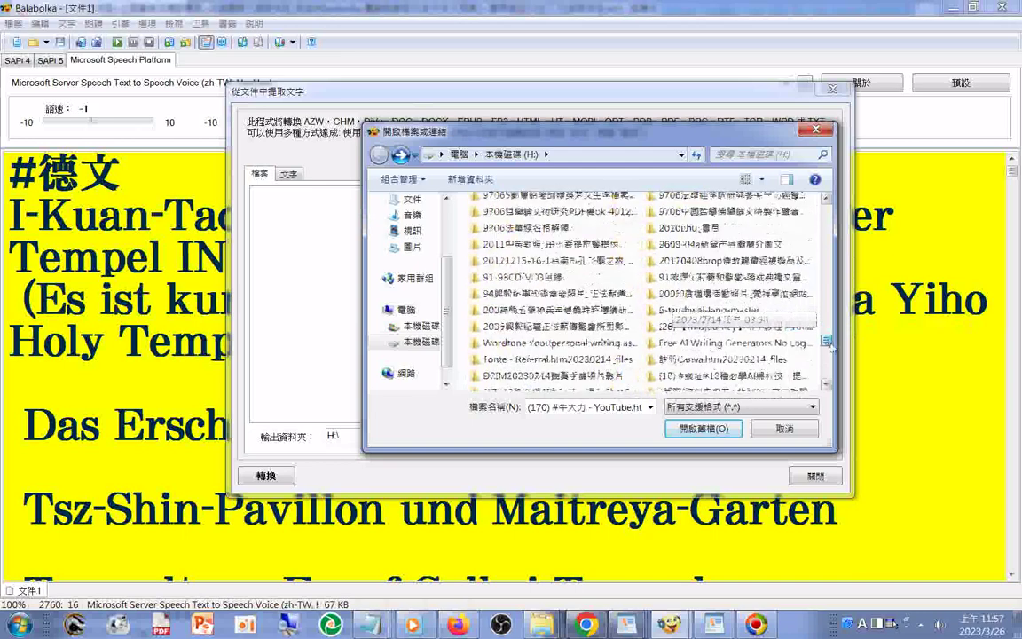
{"action": "left_click_drag", "start_coordinate": [832, 347], "coordinate": [834, 356]}
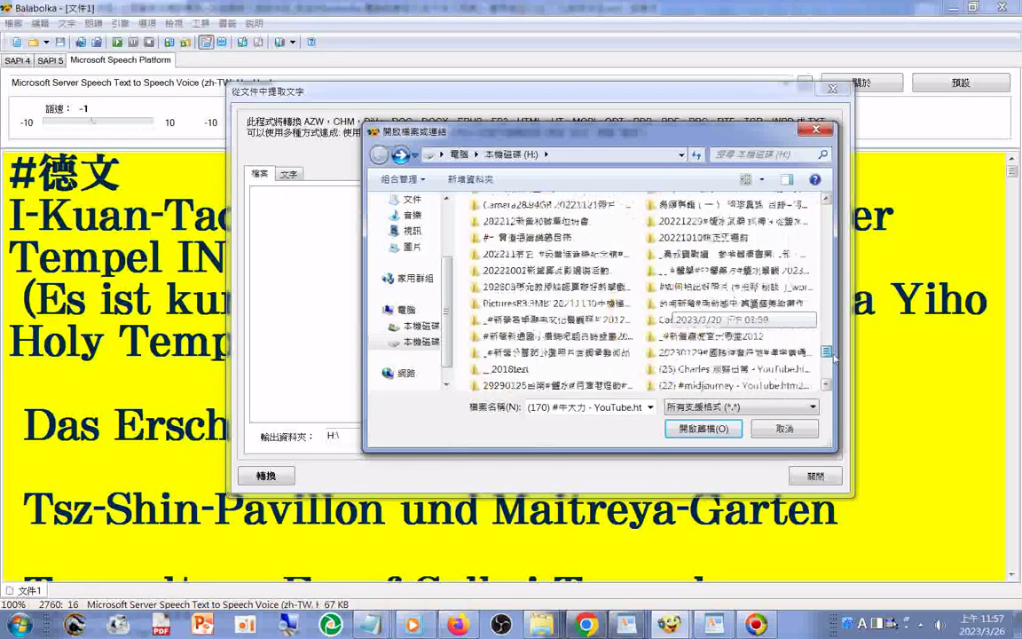
{"action": "double_click", "coordinate": [507, 369]}
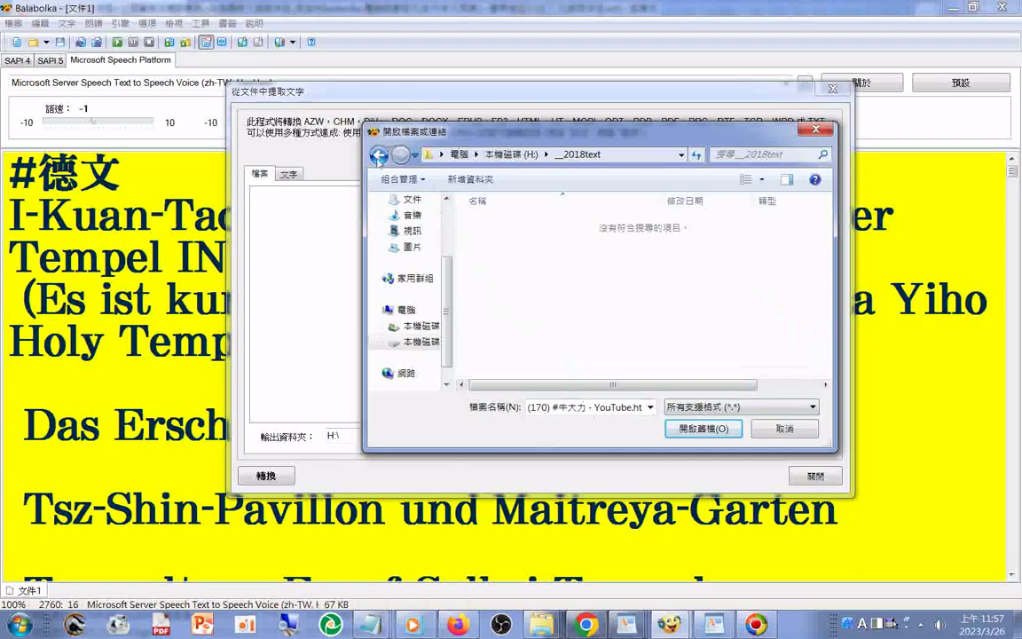
{"action": "left_click", "coordinate": [379, 154]}
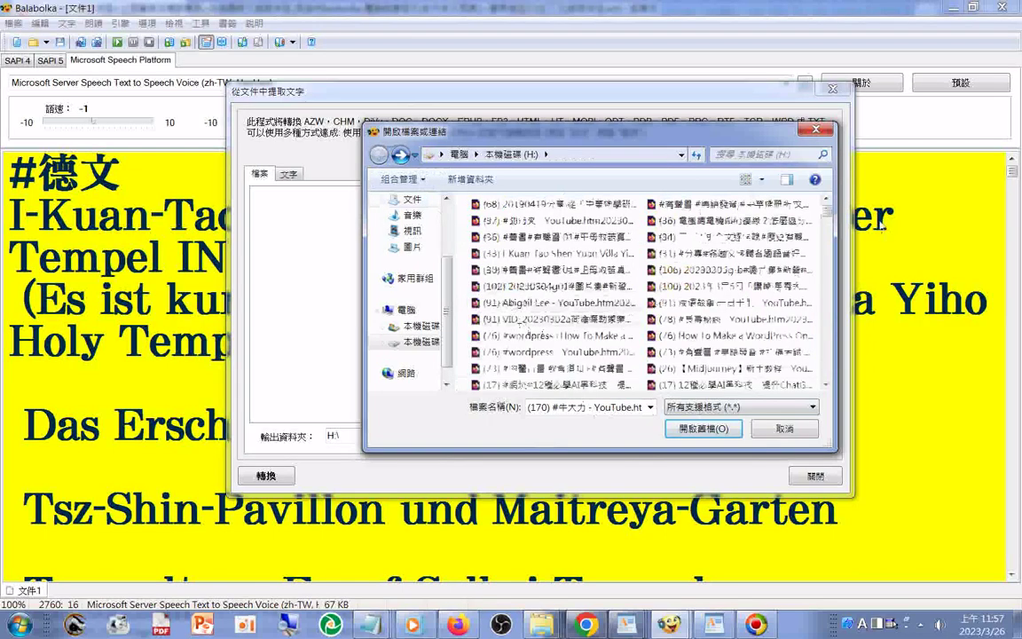
View the contents of the __2018text folder in a separate window and return to the file selection dialog.
{"action": "scroll", "coordinate": [497, 337], "scroll_direction": "down", "scroll_amount": 5}
{"action": "right_click", "coordinate": [511, 382]}
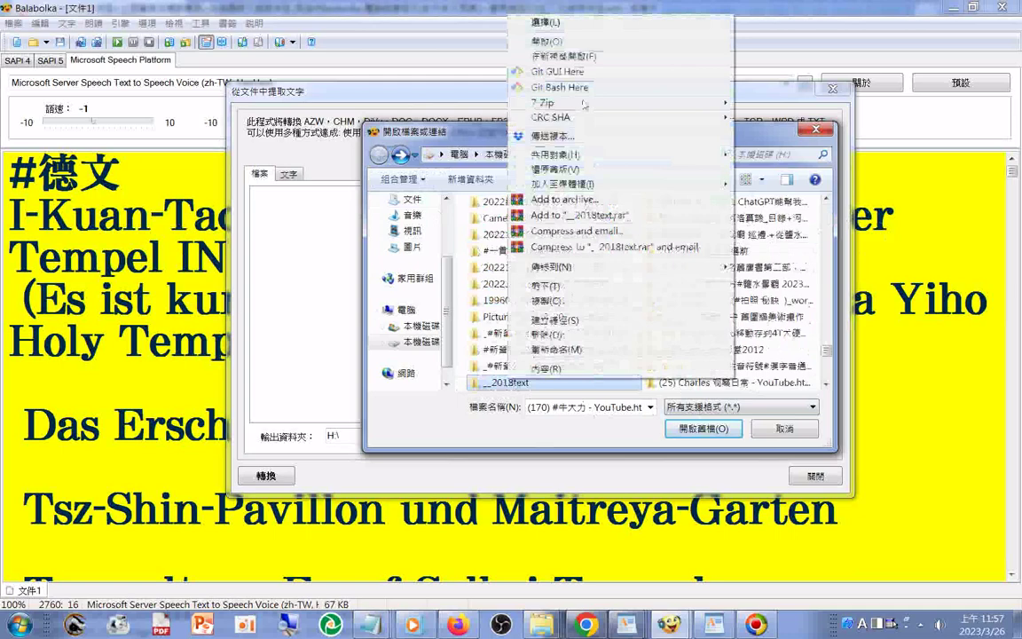
{"action": "left_click", "coordinate": [546, 41]}
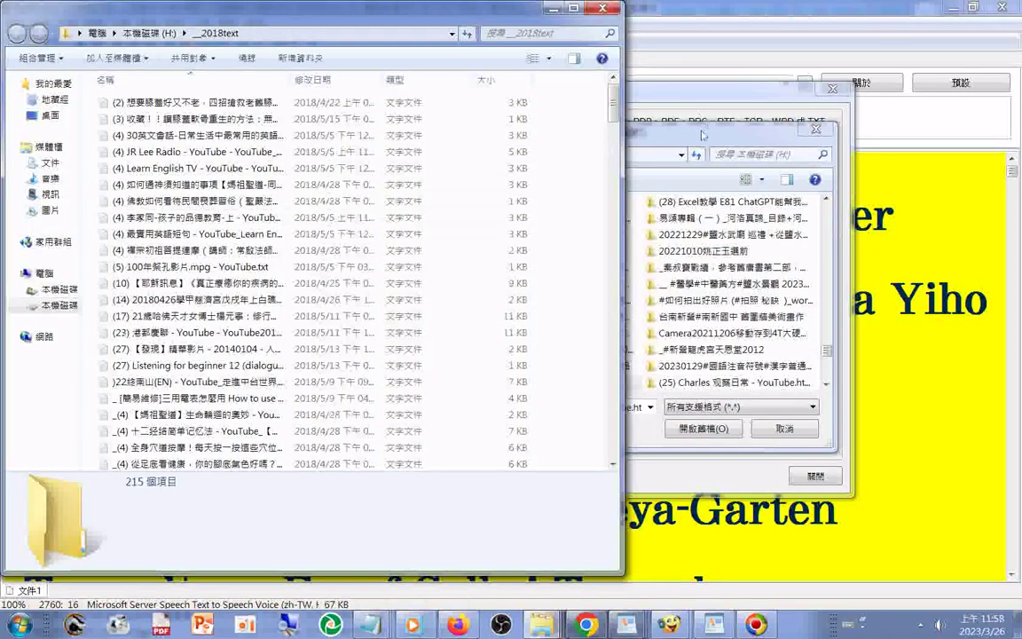
{"action": "left_click_drag", "start_coordinate": [702, 134], "coordinate": [609, 105]}
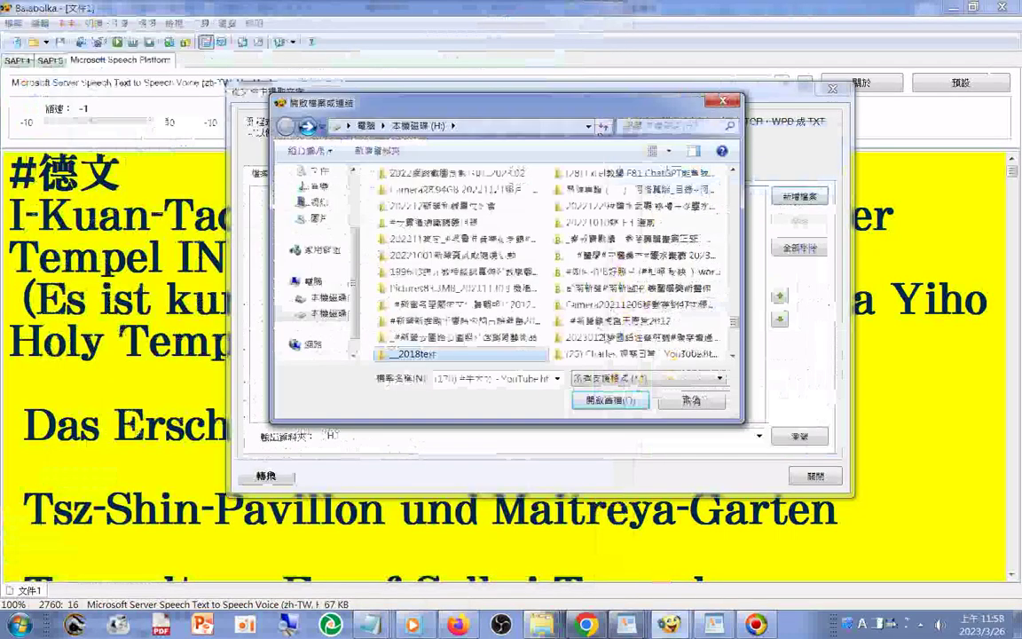
Limit the selectable files to text files (*.txt) and look through the text files on drive H:.
{"action": "left_click", "coordinate": [716, 380]}
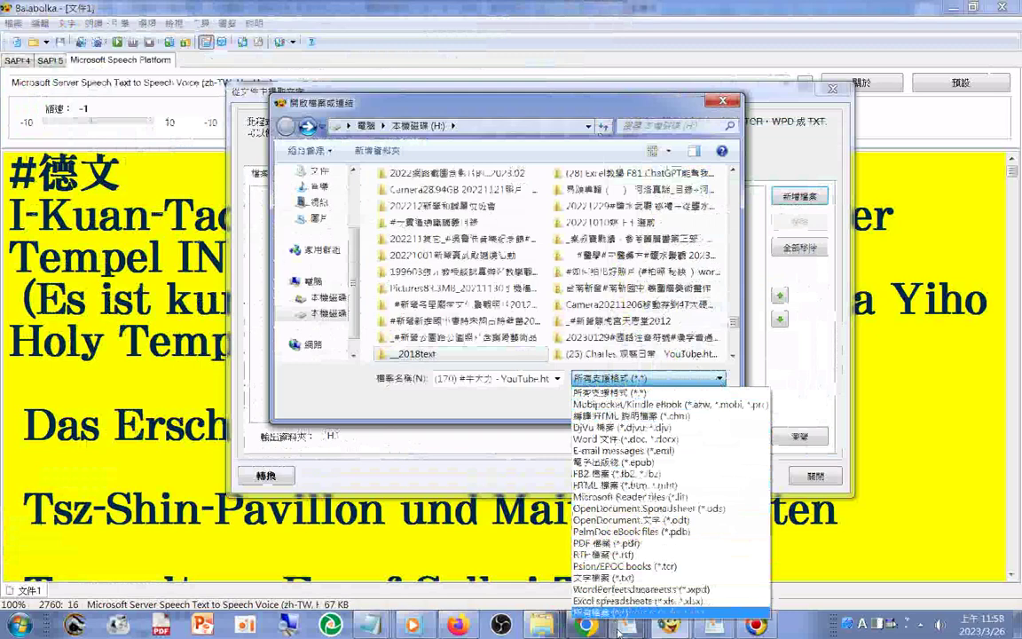
{"action": "left_click", "coordinate": [635, 577]}
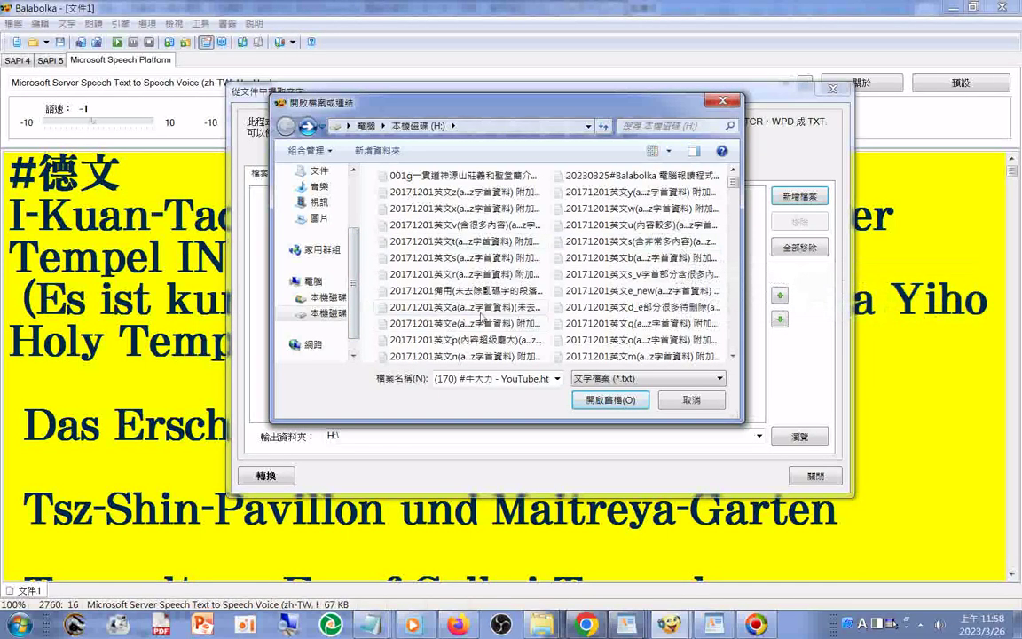
{"action": "left_click", "coordinate": [735, 213]}
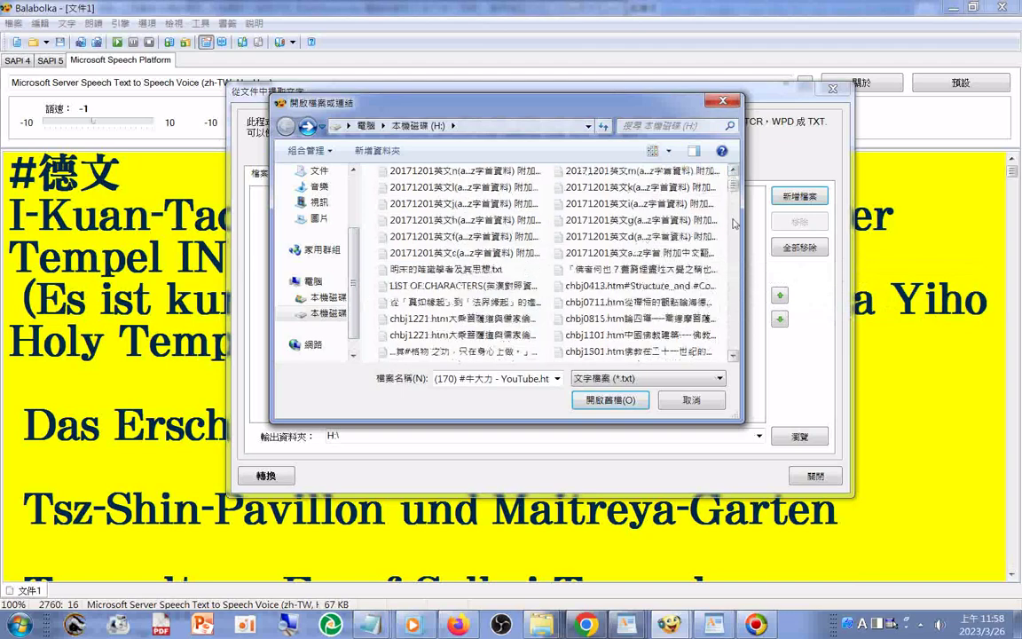
{"action": "left_click", "coordinate": [735, 224]}
{"action": "left_click", "coordinate": [735, 224]}
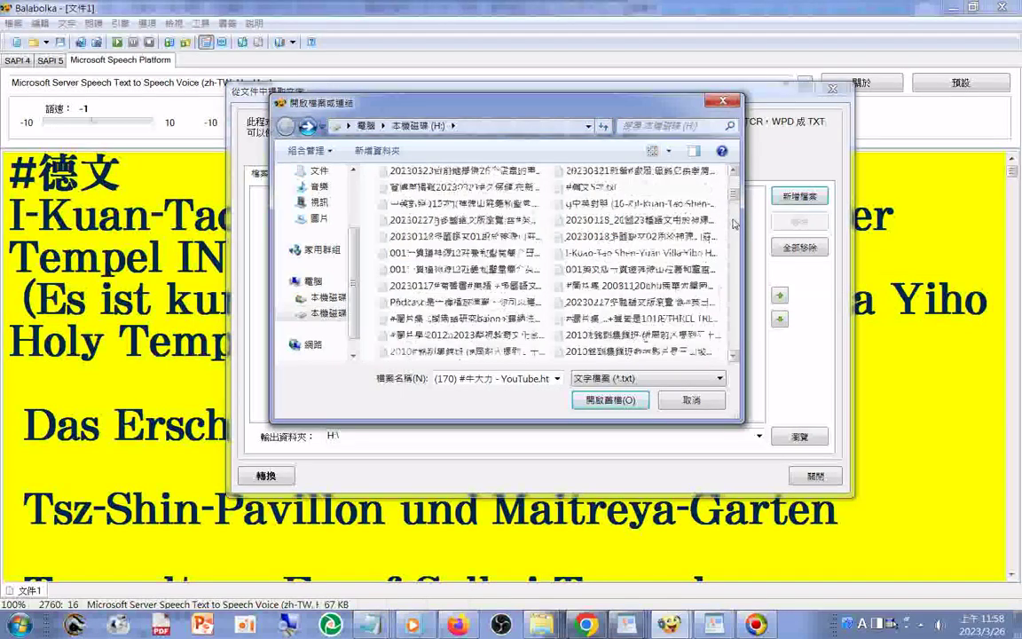
{"action": "left_click", "coordinate": [735, 224]}
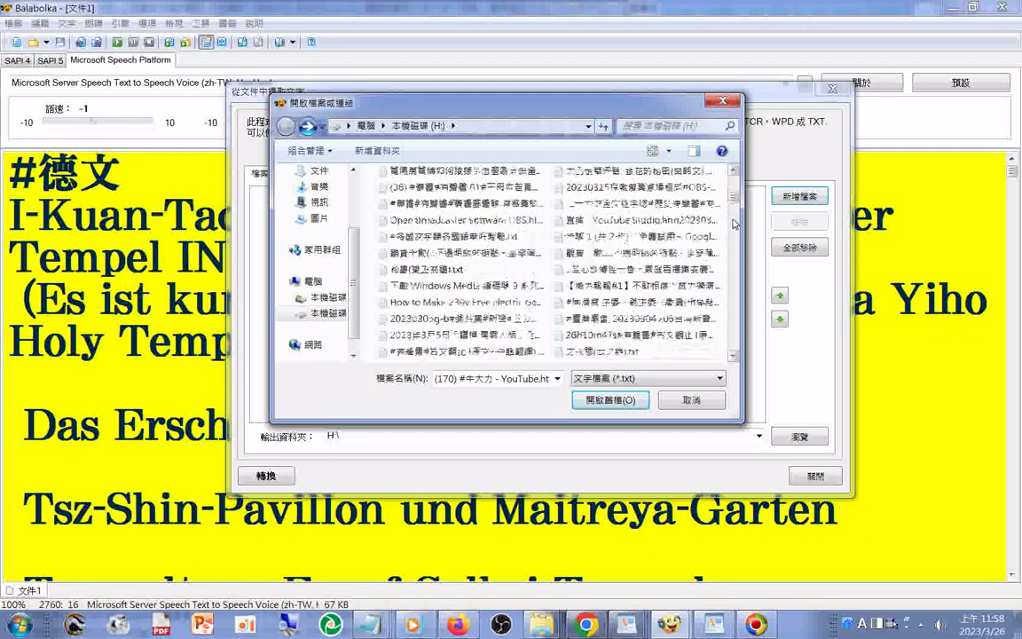
{"action": "left_click", "coordinate": [735, 224]}
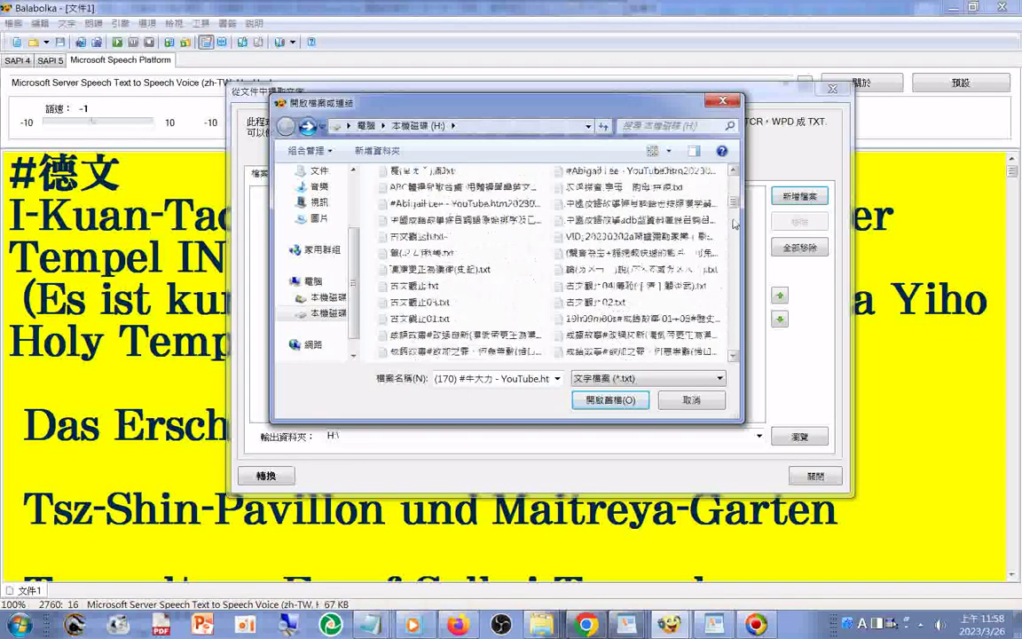
{"action": "left_click", "coordinate": [735, 224]}
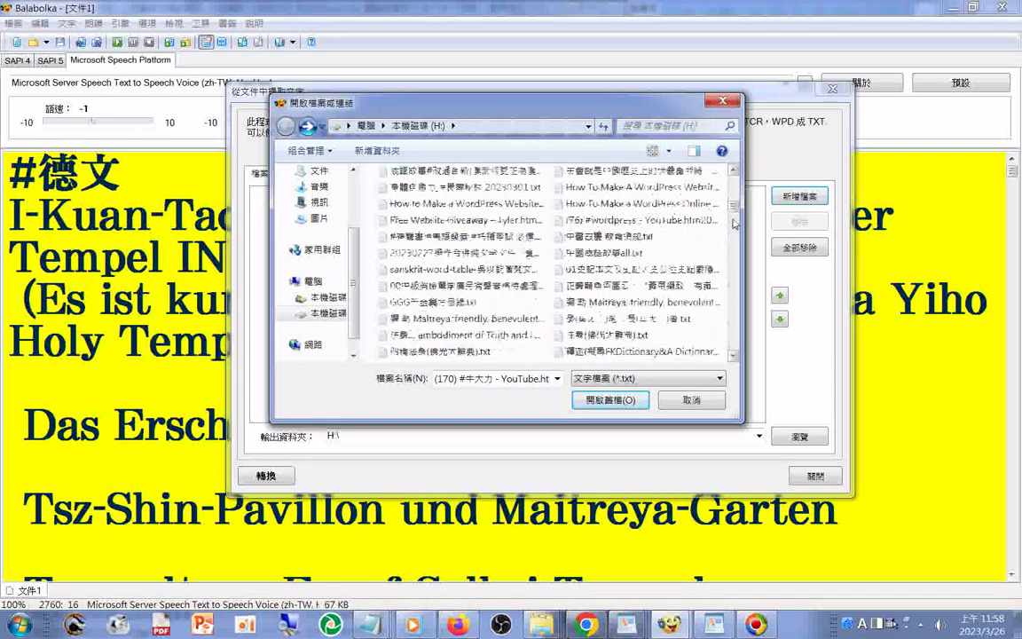
{"action": "left_click", "coordinate": [735, 224]}
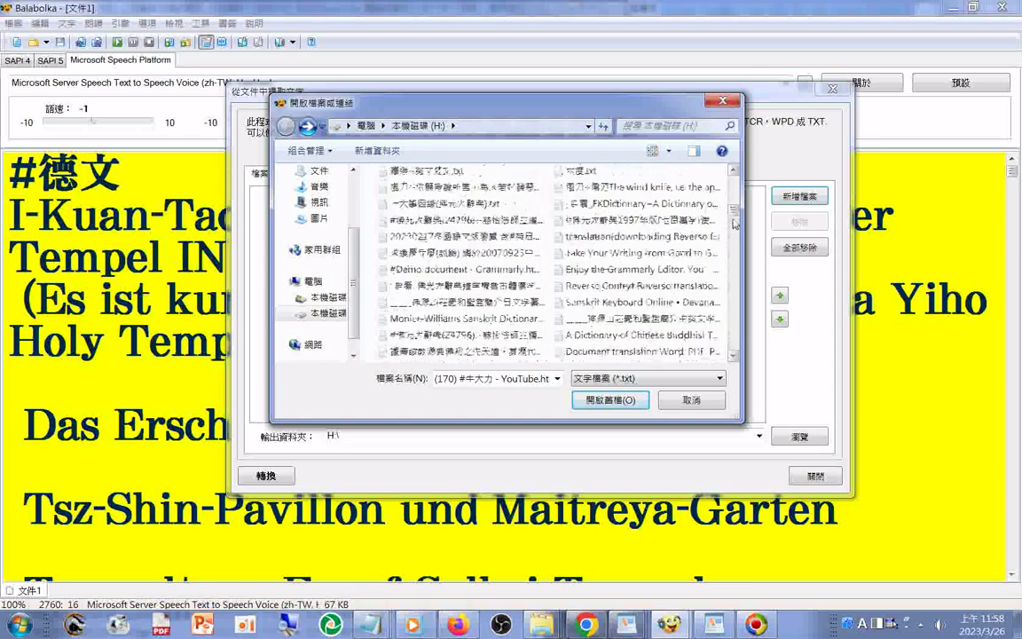
{"action": "left_click", "coordinate": [735, 224]}
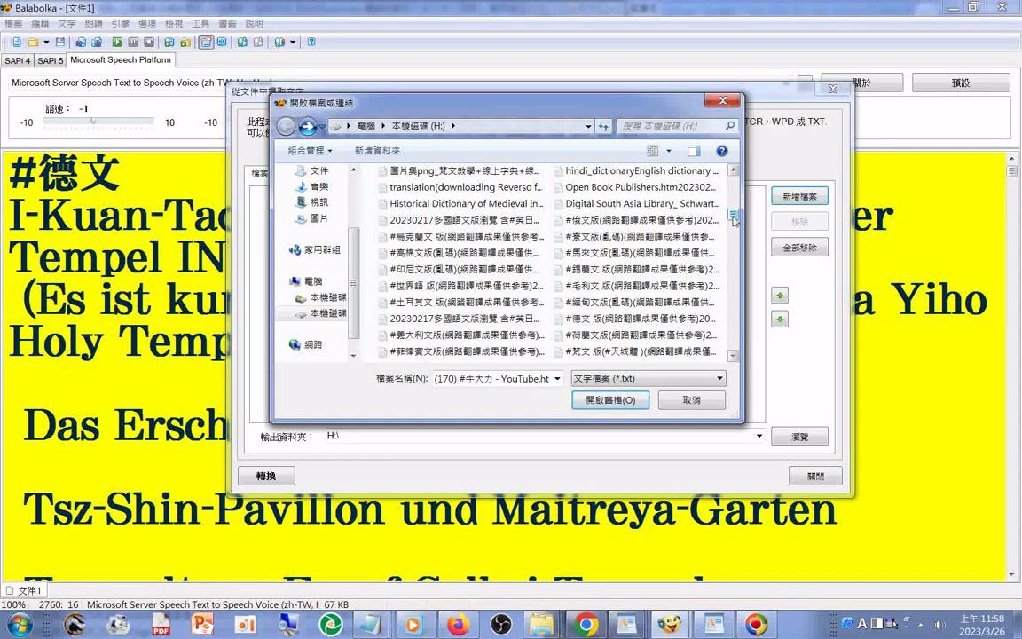
{"action": "left_click_drag", "start_coordinate": [734, 219], "coordinate": [733, 192]}
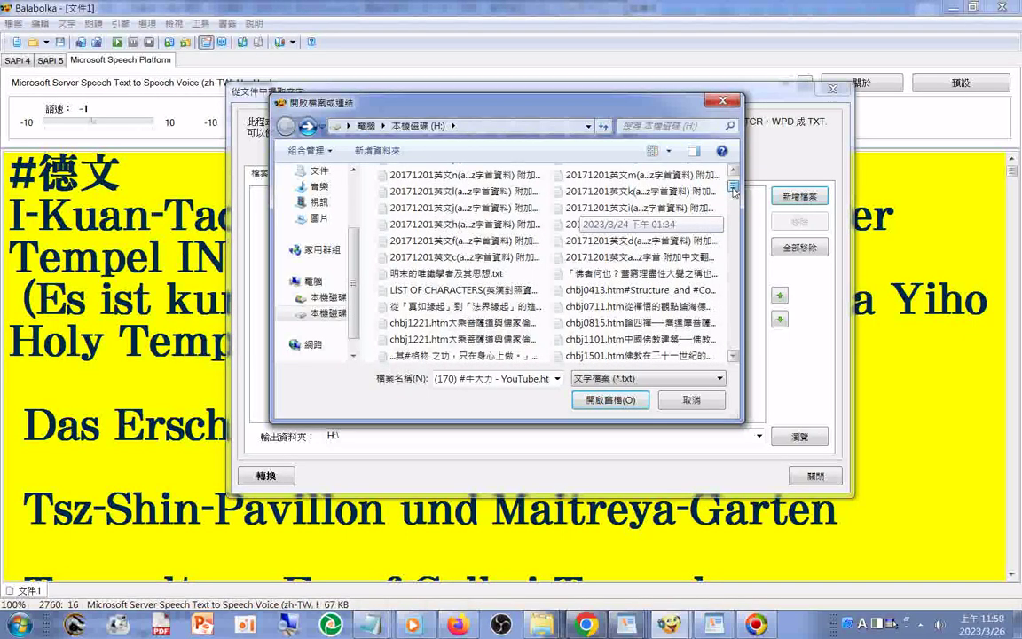
Select the 20171201英文 text files for letters a, e, p, n, l, j, h, f and c.
{"action": "scroll", "coordinate": [733, 189], "scroll_direction": "up", "scroll_amount": 1}
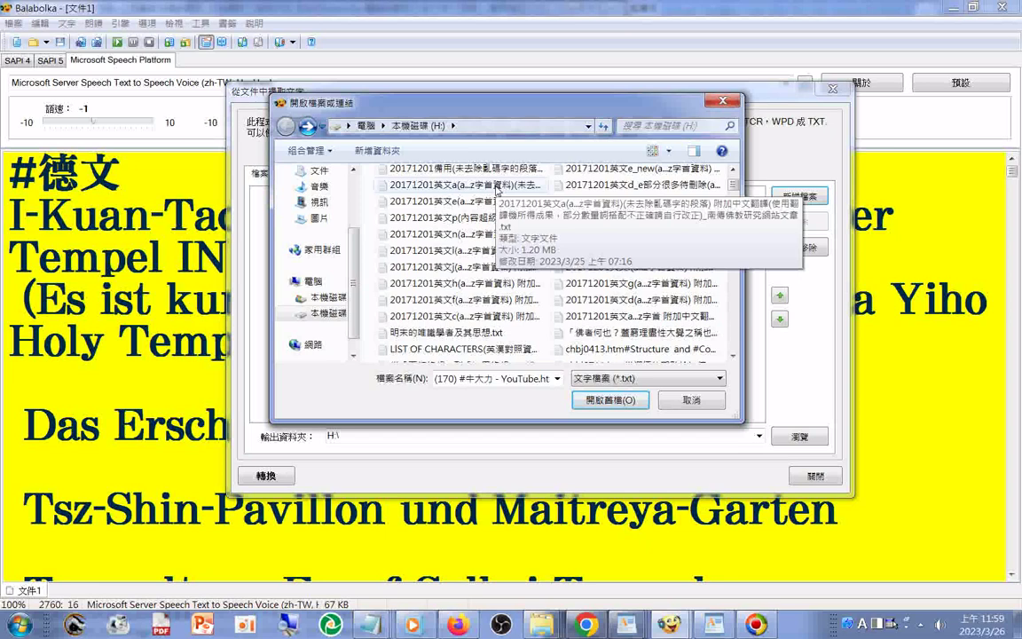
{"action": "left_click", "coordinate": [497, 186]}
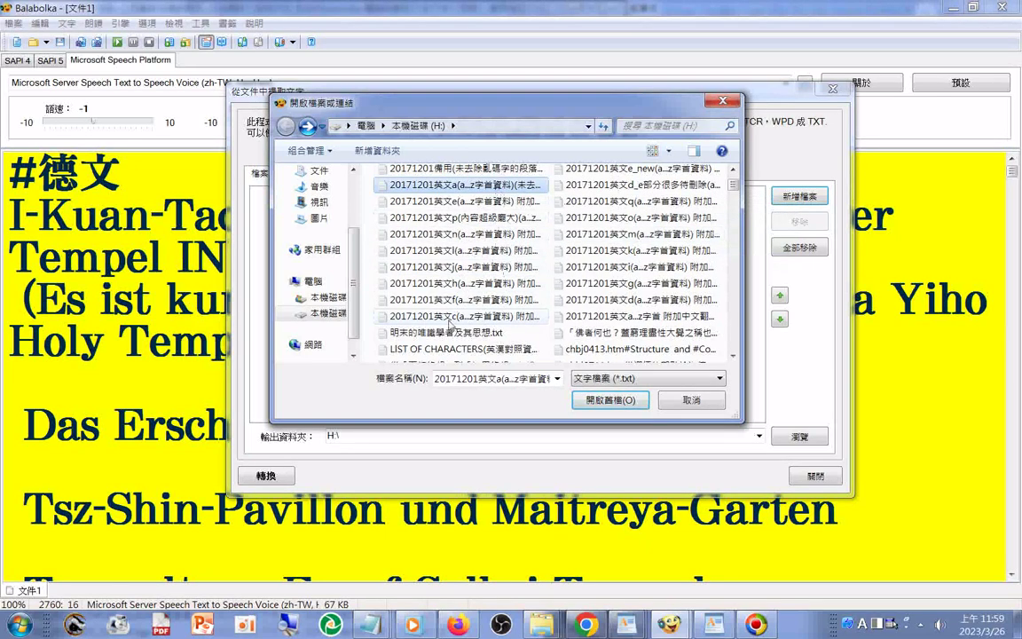
{"action": "left_click", "coordinate": [450, 316], "text": "ctrl"}
{"action": "left_click", "coordinate": [453, 233], "text": "ctrl+shift"}
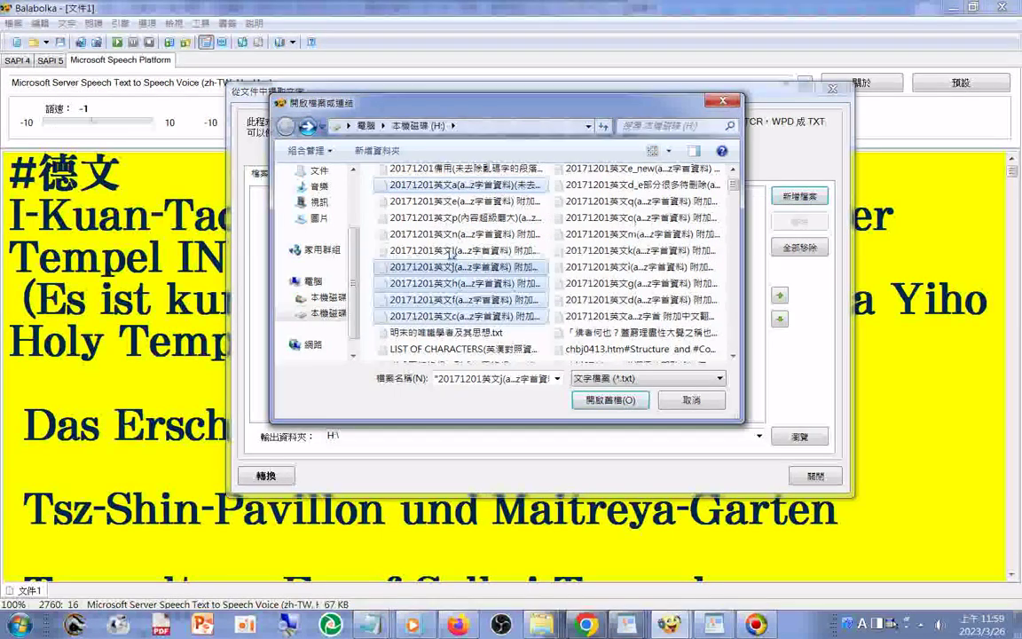
{"action": "left_click", "coordinate": [443, 202], "text": "ctrl+shift"}
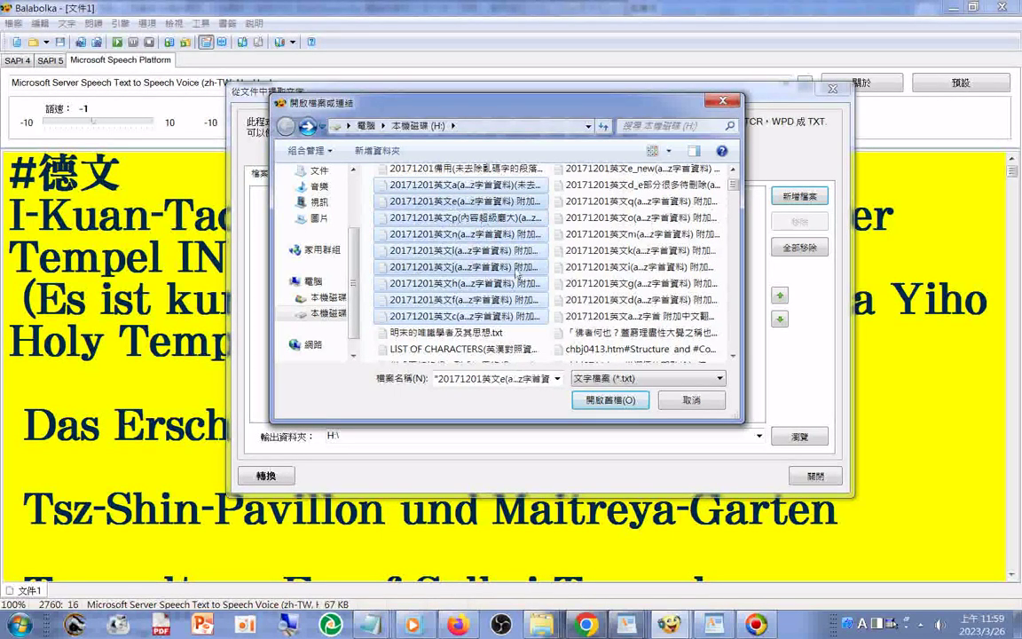
Add the 20171201英文 text files for e_new, q, o and m to the selection, leaving out the d_e file.
{"action": "left_click", "coordinate": [588, 185], "text": "ctrl"}
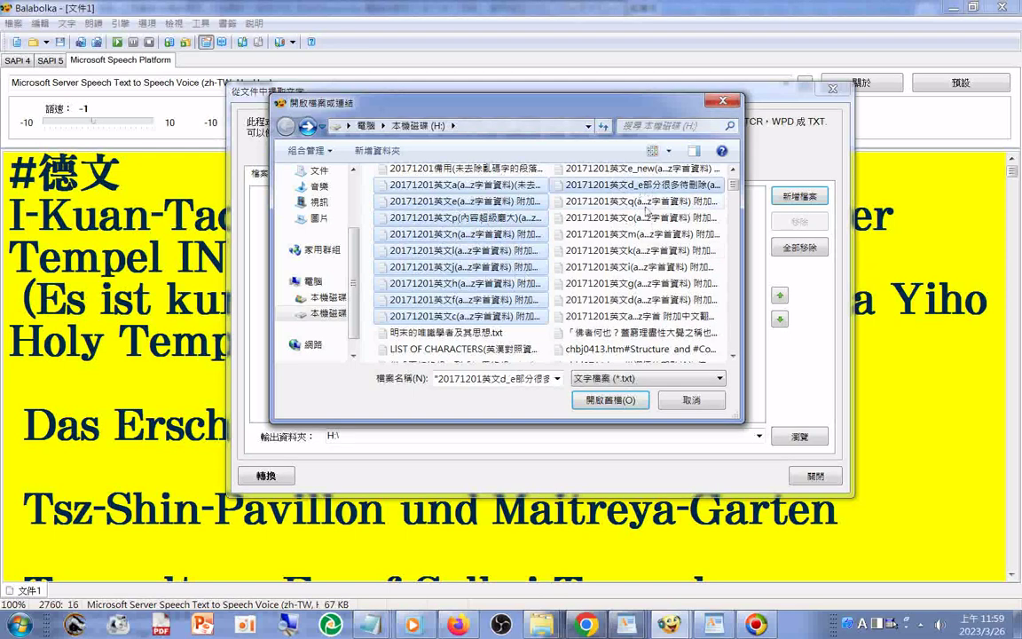
{"action": "left_click", "coordinate": [575, 167], "text": "ctrl"}
{"action": "left_click", "coordinate": [621, 204], "text": "ctrl"}
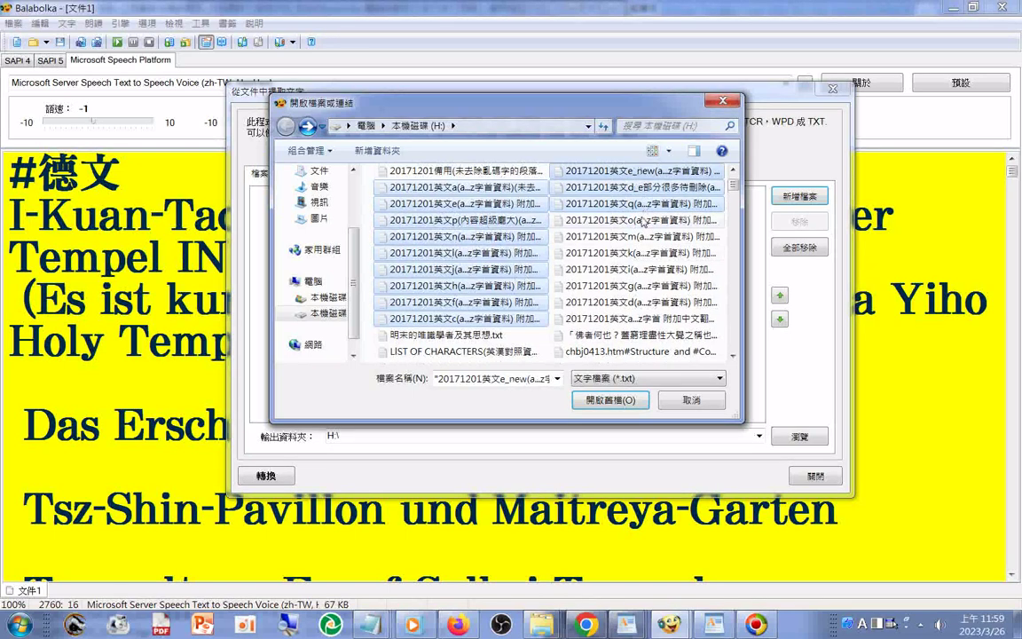
{"action": "left_click", "coordinate": [643, 220], "text": "ctrl"}
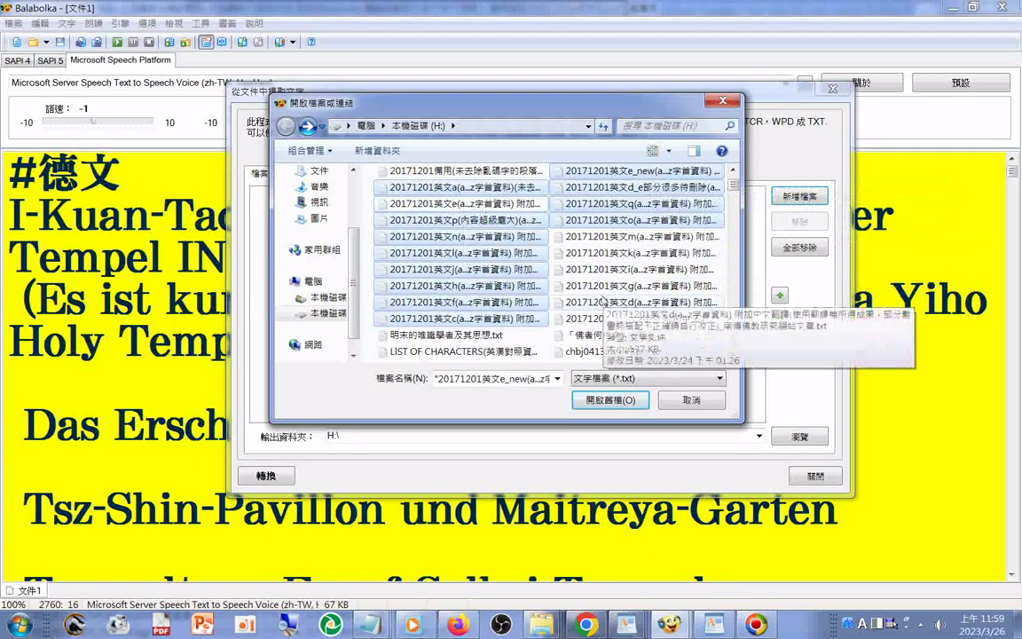
{"action": "left_click", "coordinate": [632, 236], "text": "ctrl"}
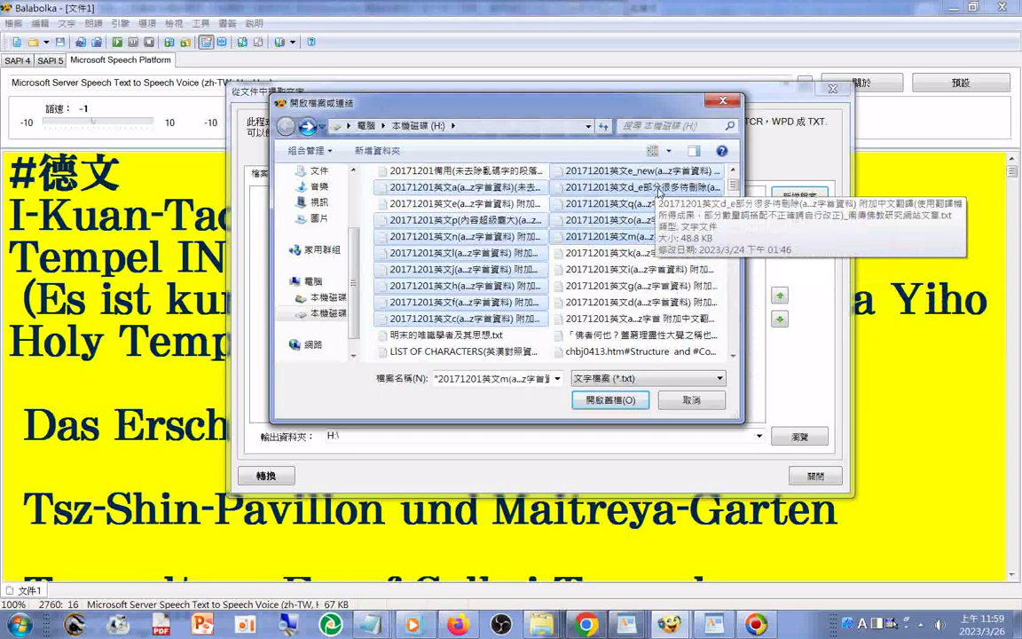
{"action": "left_click", "coordinate": [661, 190], "text": "ctrl"}
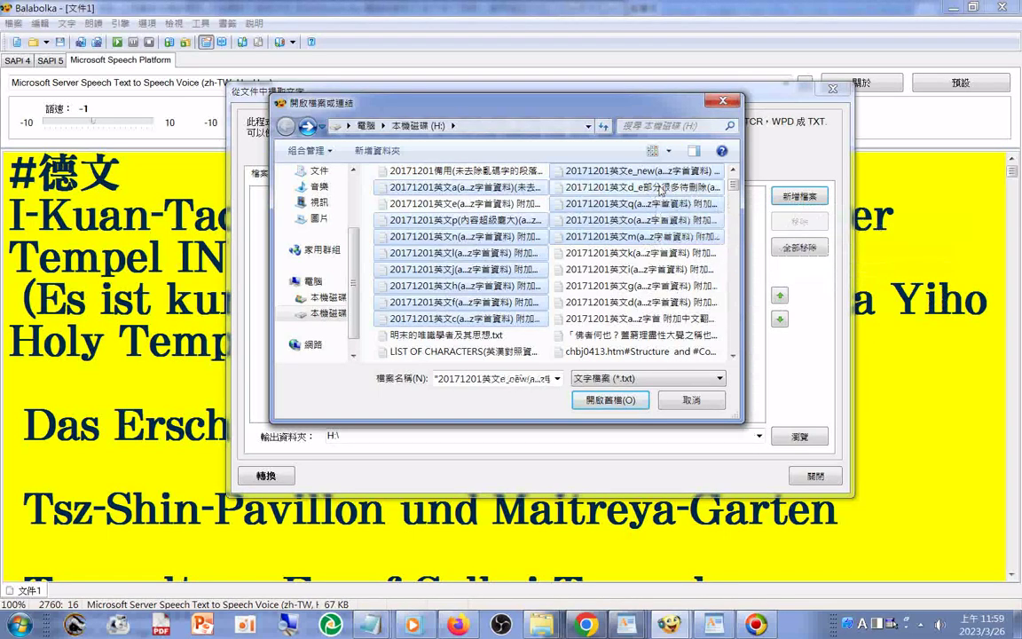
Add the 20171201英文 text files for letters k, i, g and d to the selection.
{"action": "left_click", "coordinate": [652, 253], "text": "ctrl"}
{"action": "left_click", "coordinate": [648, 269], "text": "ctrl"}
{"action": "left_click", "coordinate": [644, 285], "text": "ctrl"}
{"action": "left_click", "coordinate": [639, 303], "text": "ctrl"}
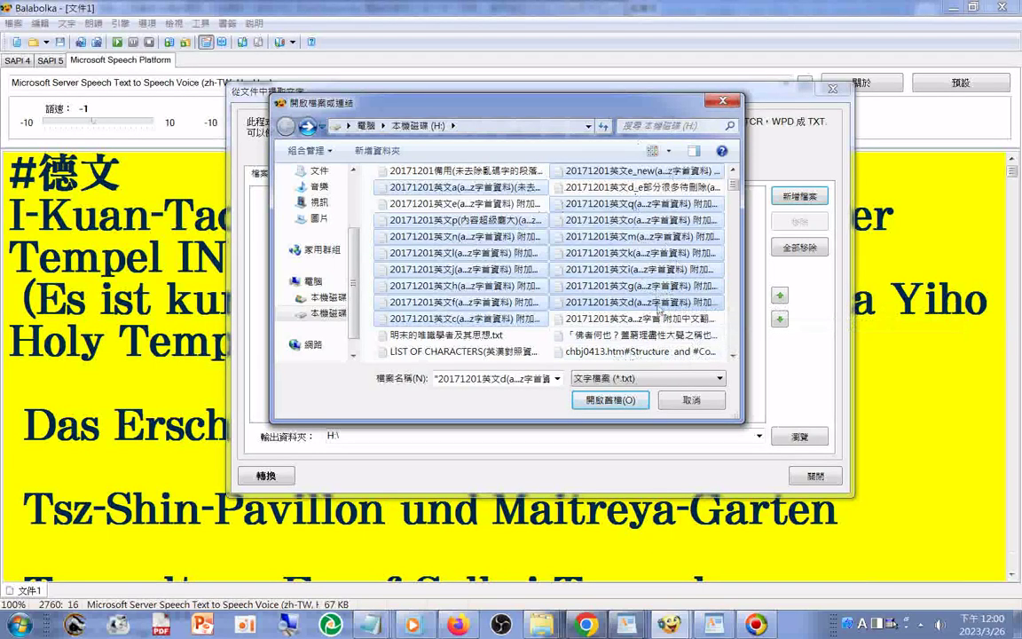
Add the 20171201英文 text files for letters z, x, v, t, s and r to the selection.
{"action": "scroll", "coordinate": [579, 247], "scroll_direction": "up", "scroll_amount": 1}
{"action": "scroll", "coordinate": [635, 269], "scroll_direction": "up", "scroll_amount": 1}
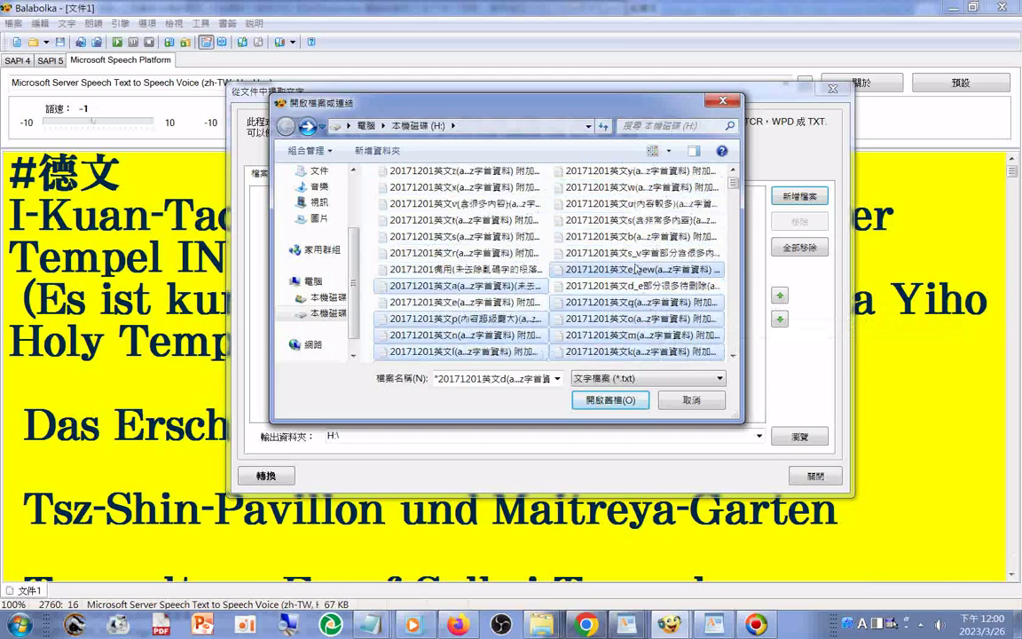
{"action": "left_click", "coordinate": [461, 171], "text": "ctrl"}
{"action": "left_click", "coordinate": [462, 187], "text": "ctrl"}
{"action": "left_click", "coordinate": [462, 203], "text": "ctrl"}
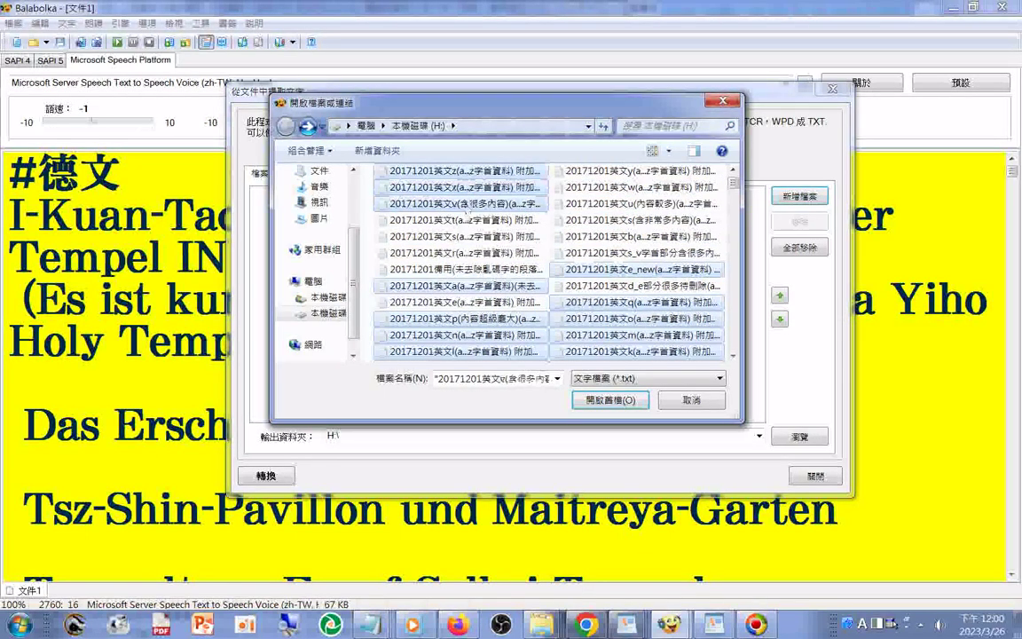
{"action": "left_click", "coordinate": [462, 220], "text": "ctrl"}
{"action": "left_click", "coordinate": [461, 236], "text": "ctrl"}
{"action": "left_click", "coordinate": [475, 253], "text": "ctrl"}
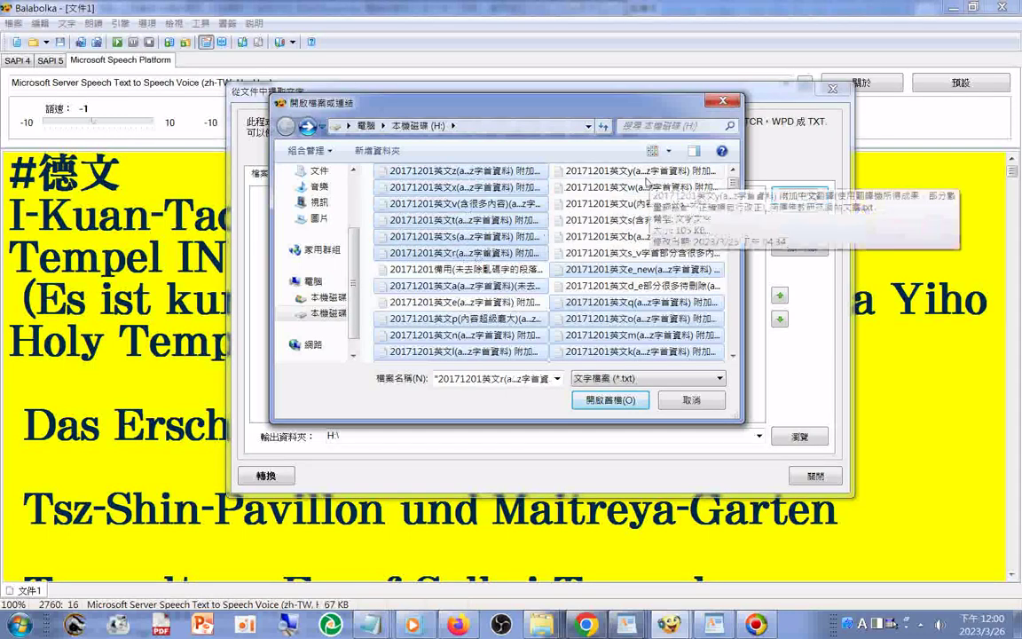
Add the 20171201英文 text files for letters y, w, u, s (含非常多內容) and b to the selection.
{"action": "left_click", "coordinate": [642, 174], "text": "ctrl"}
{"action": "left_click", "coordinate": [635, 188], "text": "ctrl"}
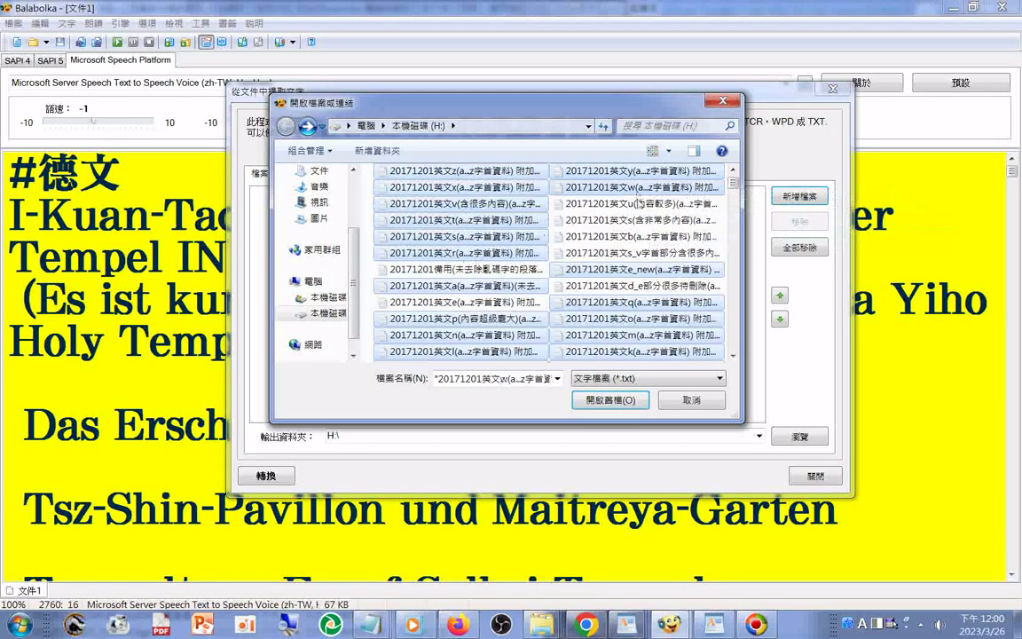
{"action": "left_click", "coordinate": [641, 206], "text": "ctrl"}
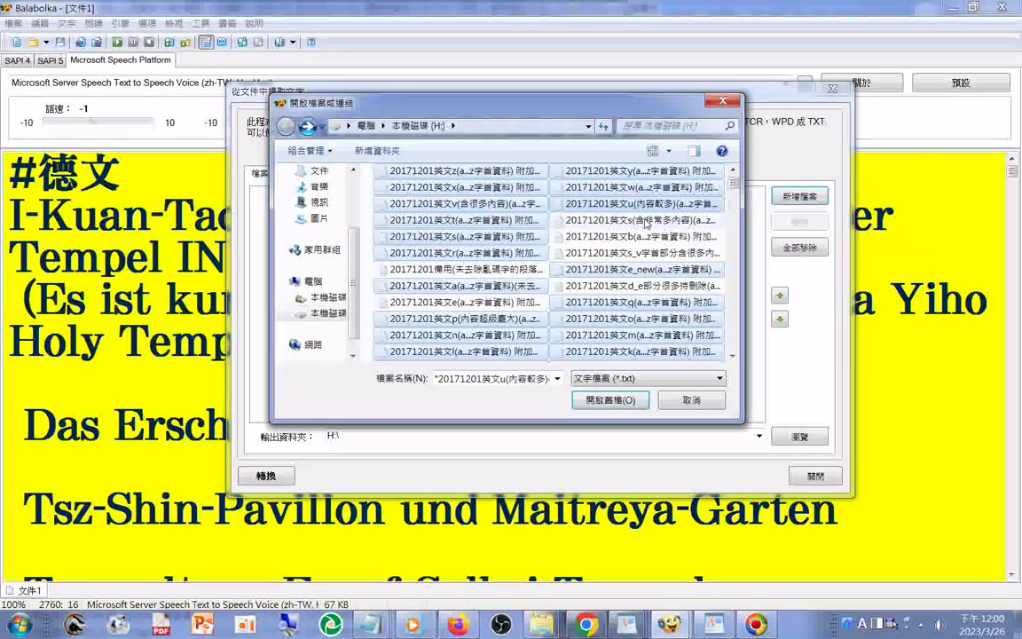
{"action": "left_click", "coordinate": [640, 220], "text": "ctrl"}
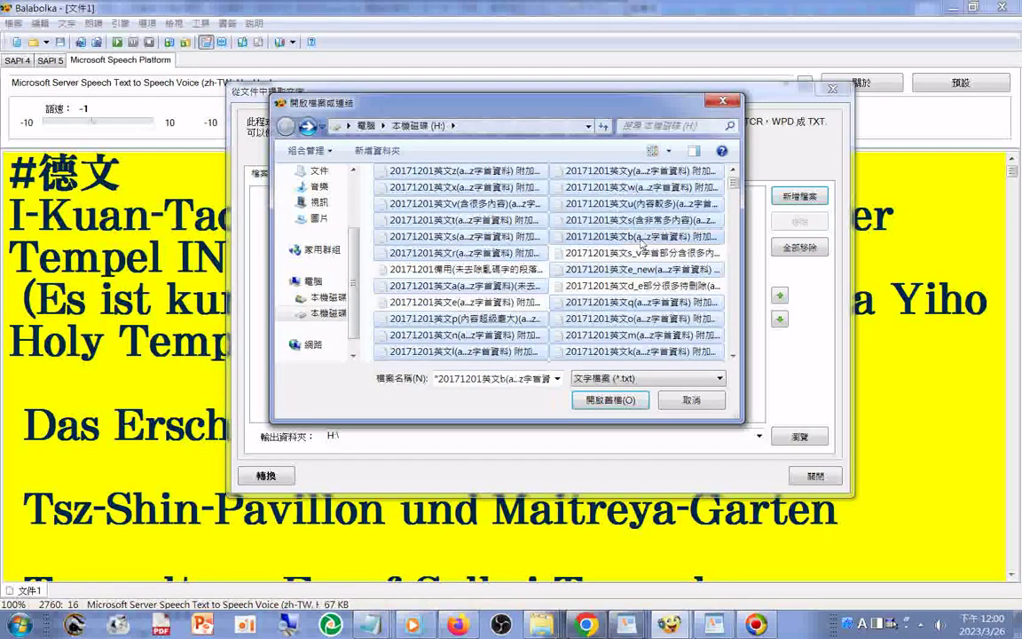
{"action": "left_click", "coordinate": [642, 237], "text": "ctrl"}
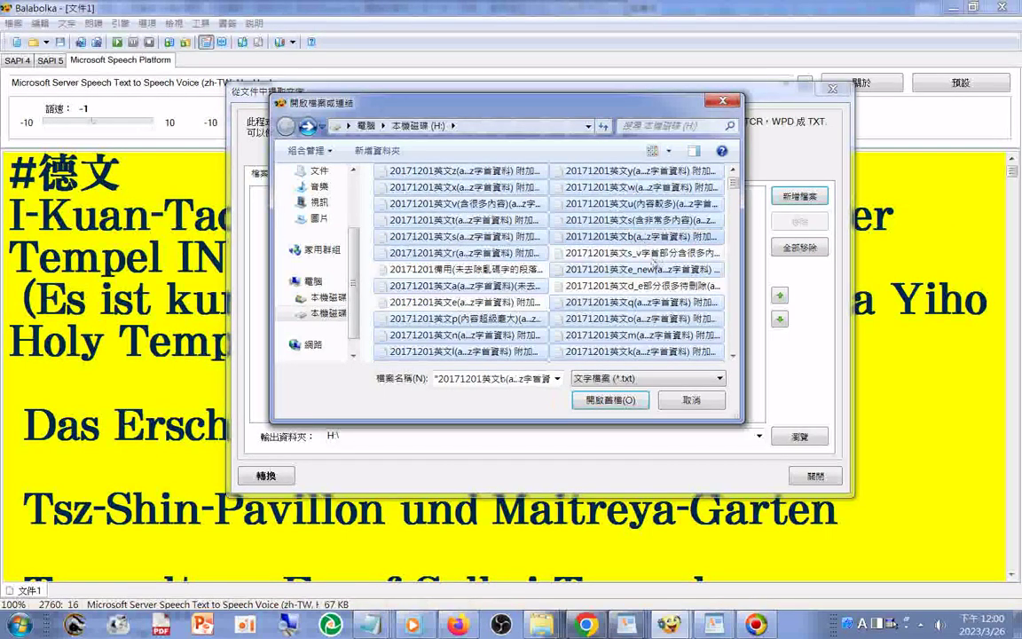
Recheck the s and s_v files in the selection and load the selected files into the extraction list.
{"action": "left_click", "coordinate": [635, 255], "text": "ctrl"}
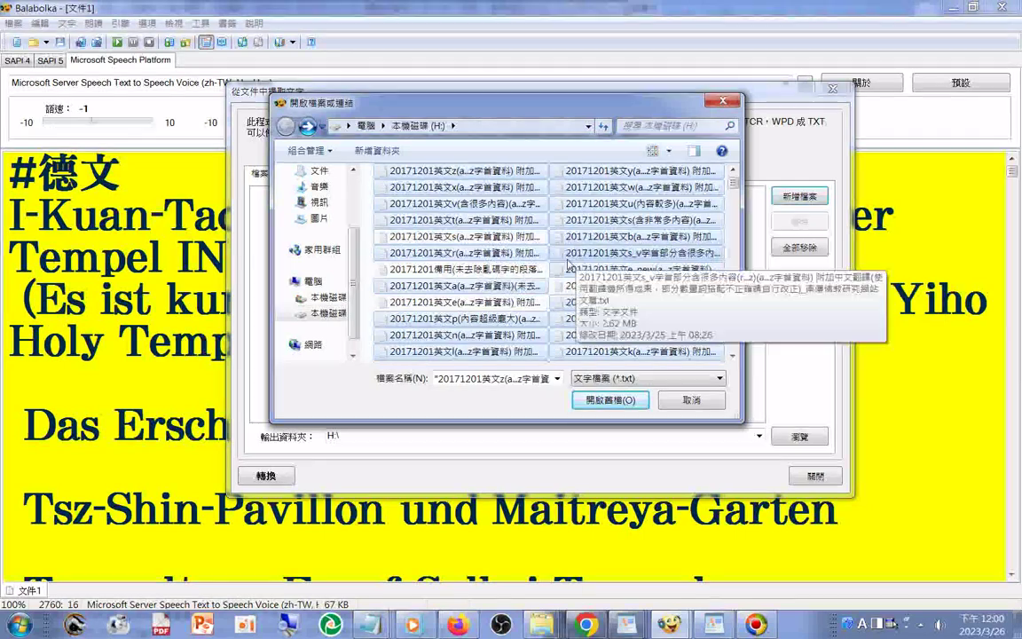
{"action": "left_click", "coordinate": [467, 238], "text": "ctrl"}
{"action": "left_click", "coordinate": [468, 237], "text": "ctrl"}
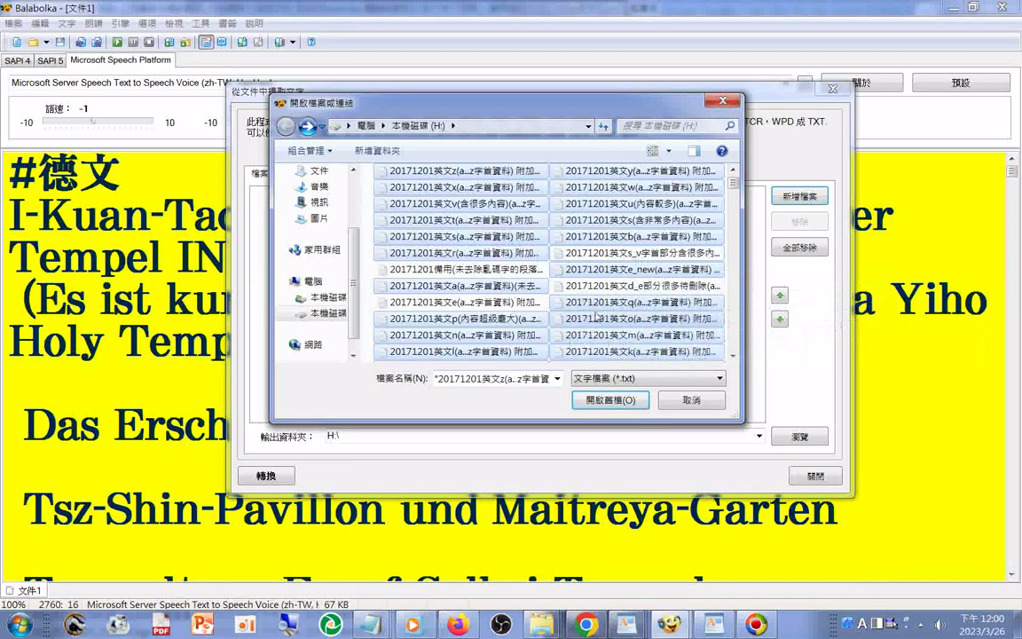
{"action": "left_click", "coordinate": [619, 400]}
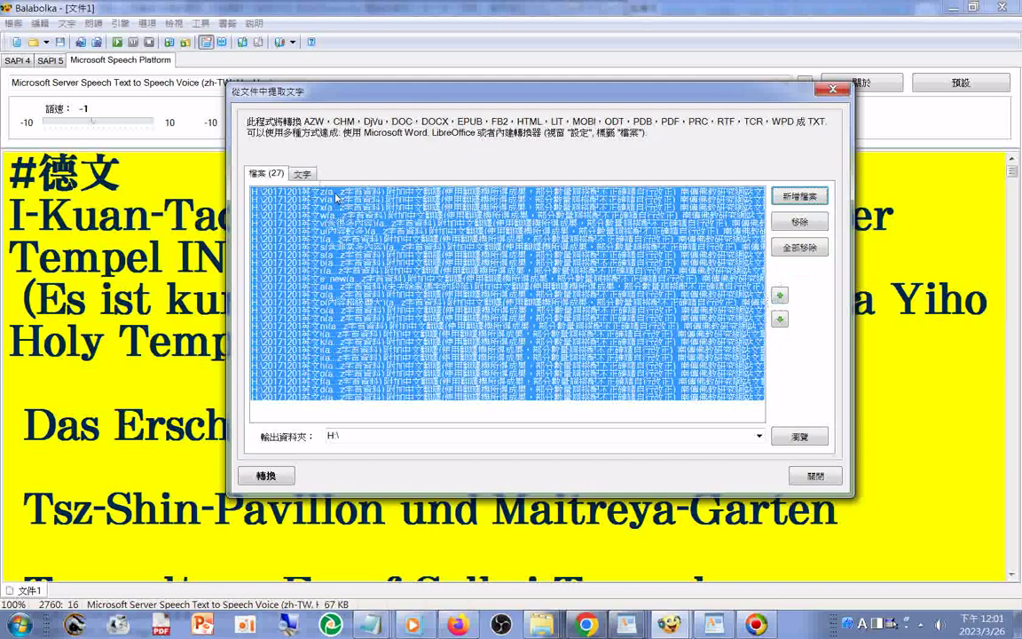
Move the 20171201英文a file to the end of the extraction list.
{"action": "left_click", "coordinate": [337, 197]}
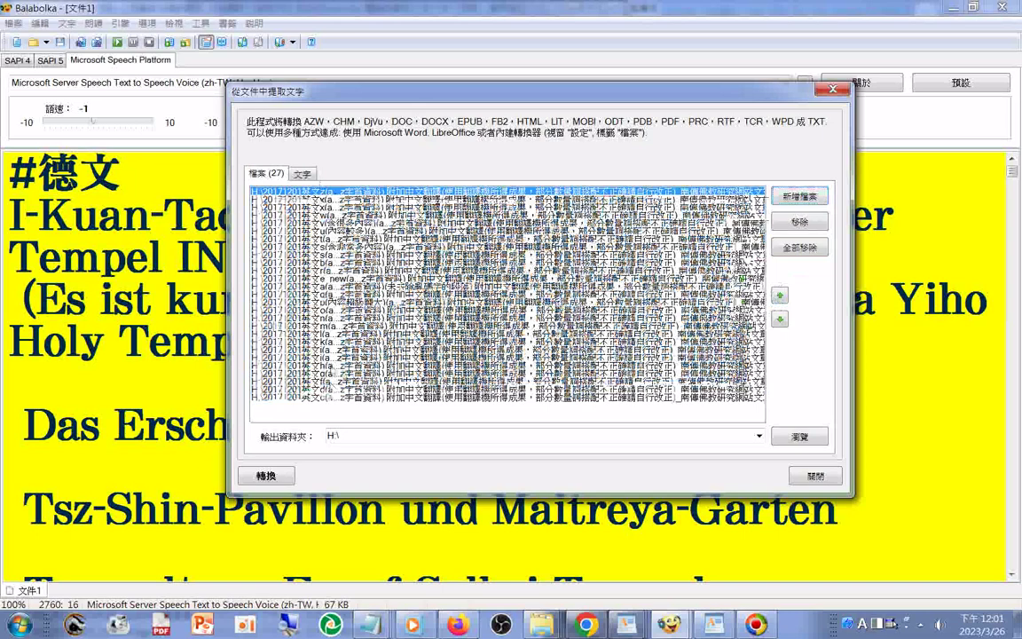
{"action": "left_click_drag", "start_coordinate": [297, 197], "coordinate": [300, 266]}
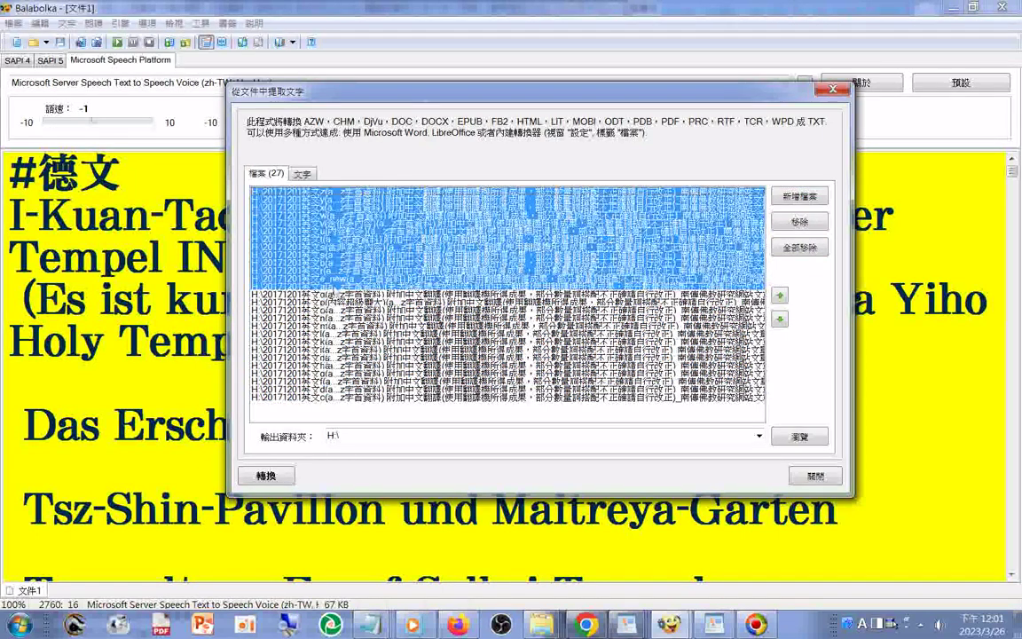
{"action": "left_click", "coordinate": [333, 287]}
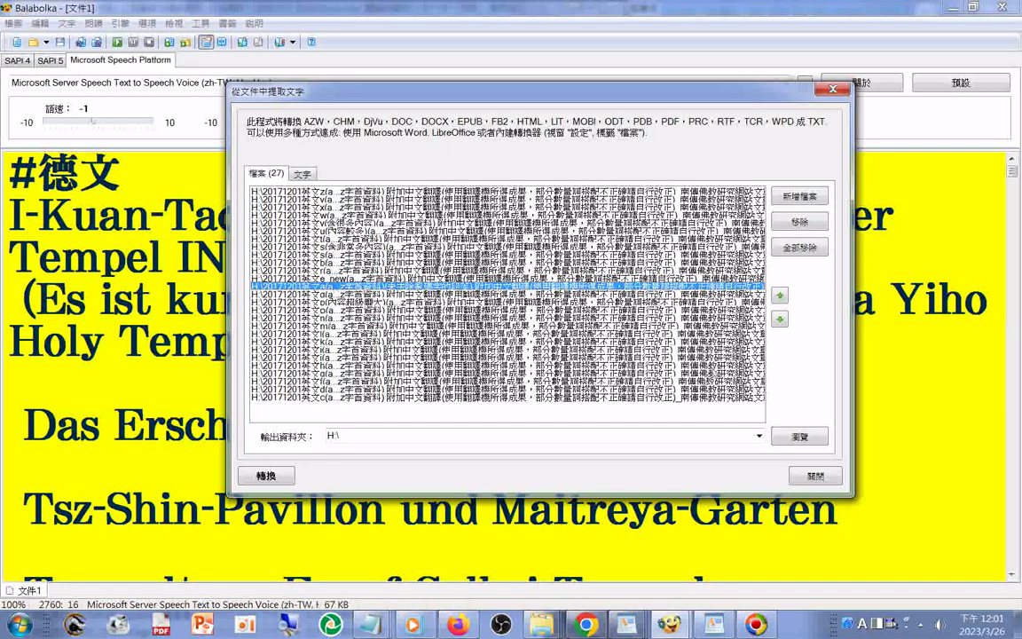
{"action": "left_click", "coordinate": [781, 321]}
{"action": "left_click", "coordinate": [781, 322]}
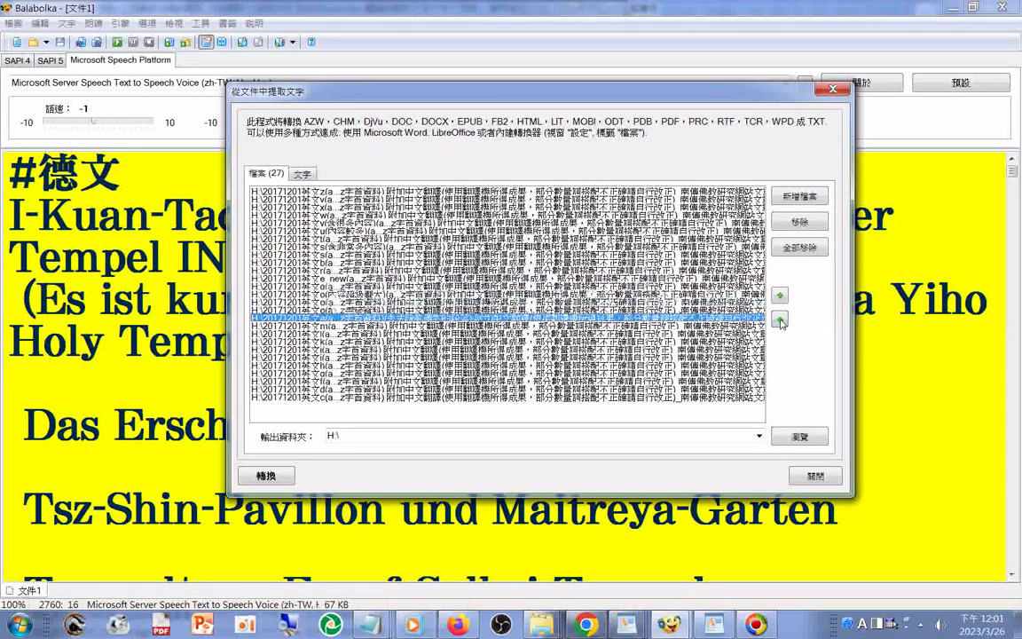
{"action": "left_click", "coordinate": [781, 322]}
{"action": "left_click", "coordinate": [781, 321]}
{"action": "left_click", "coordinate": [781, 322]}
{"action": "left_click", "coordinate": [781, 322]}
{"action": "left_click", "coordinate": [781, 321]}
{"action": "left_click", "coordinate": [781, 322]}
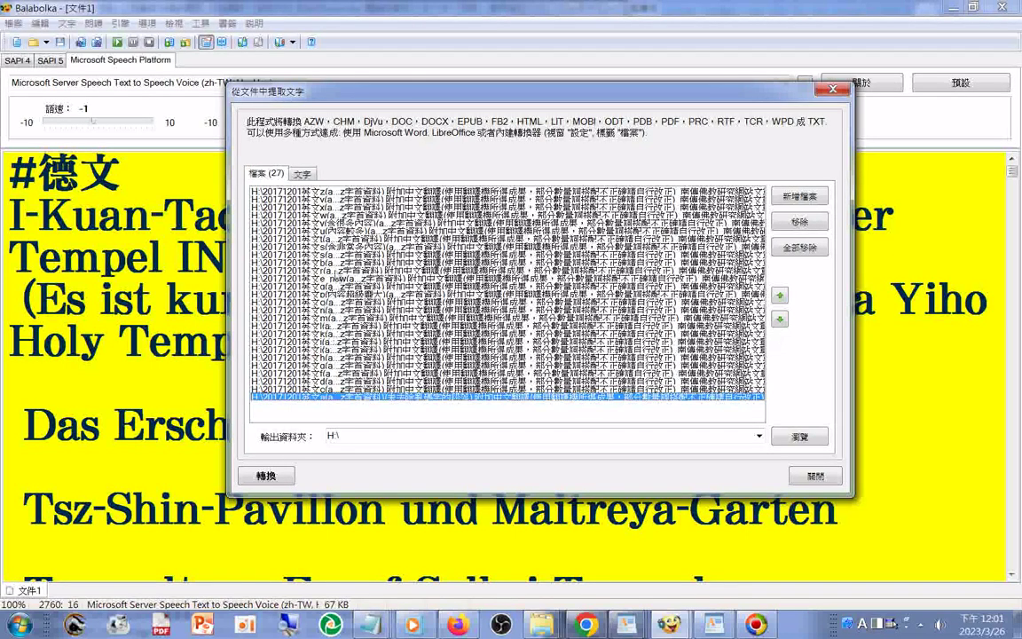
Move the 20171201英文b file down the extraction list to just above the a file.
{"action": "left_click", "coordinate": [339, 263]}
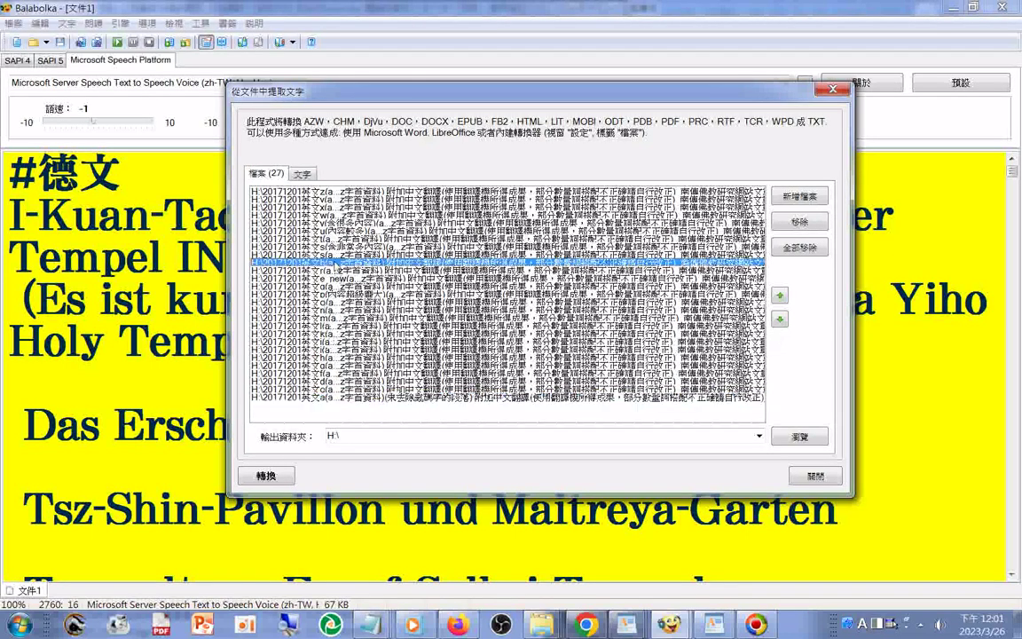
{"action": "left_click", "coordinate": [780, 320]}
{"action": "left_click", "coordinate": [780, 320]}
{"action": "left_click", "coordinate": [780, 319]}
{"action": "left_click", "coordinate": [780, 320]}
{"action": "left_click", "coordinate": [780, 320]}
{"action": "left_click", "coordinate": [781, 320]}
{"action": "left_click", "coordinate": [780, 320]}
{"action": "left_click", "coordinate": [780, 319]}
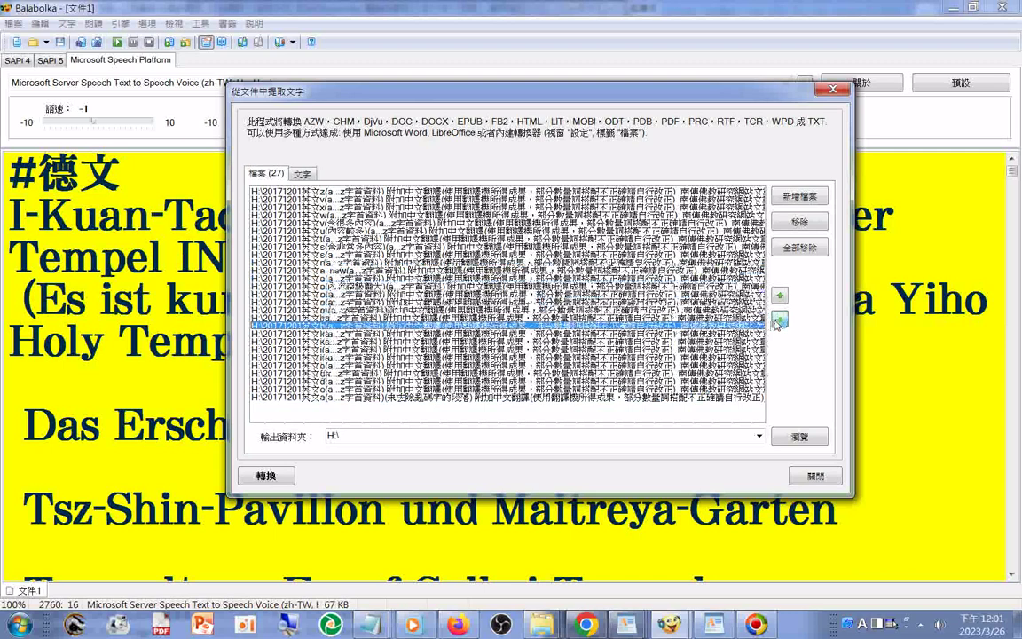
{"action": "left_click", "coordinate": [780, 319]}
{"action": "left_click", "coordinate": [780, 319]}
{"action": "left_click", "coordinate": [780, 320]}
{"action": "left_click", "coordinate": [780, 320]}
{"action": "left_click", "coordinate": [780, 319]}
{"action": "left_click", "coordinate": [780, 320]}
{"action": "left_click", "coordinate": [780, 320]}
{"action": "left_click", "coordinate": [780, 319]}
Move the 20171201英文e_new file down the extraction list to between the f and d files.
{"action": "left_click", "coordinate": [337, 269]}
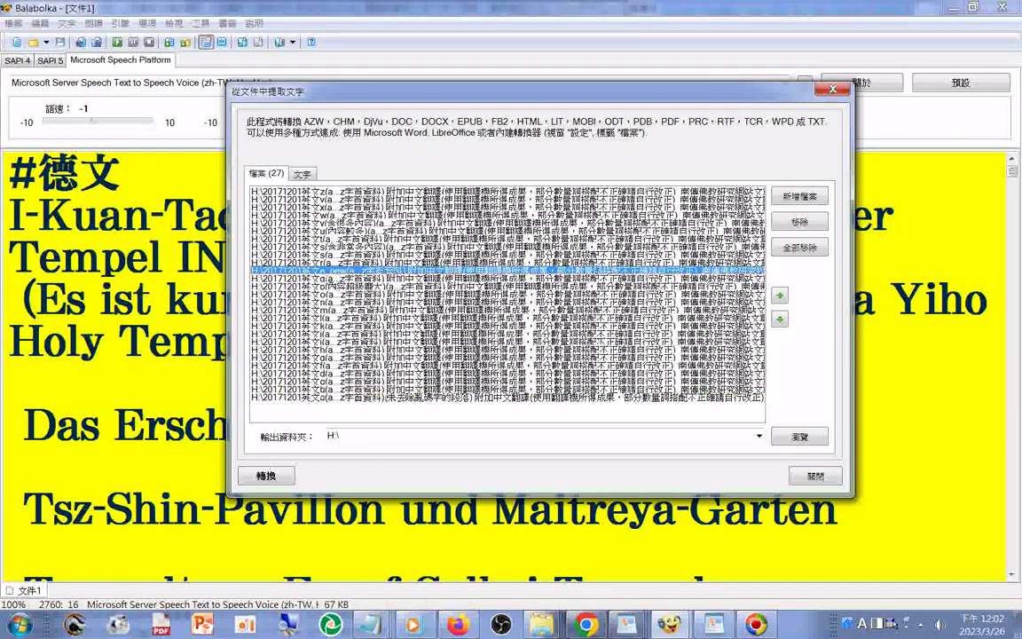
{"action": "left_click", "coordinate": [780, 320]}
{"action": "left_click", "coordinate": [780, 320]}
{"action": "left_click", "coordinate": [780, 319]}
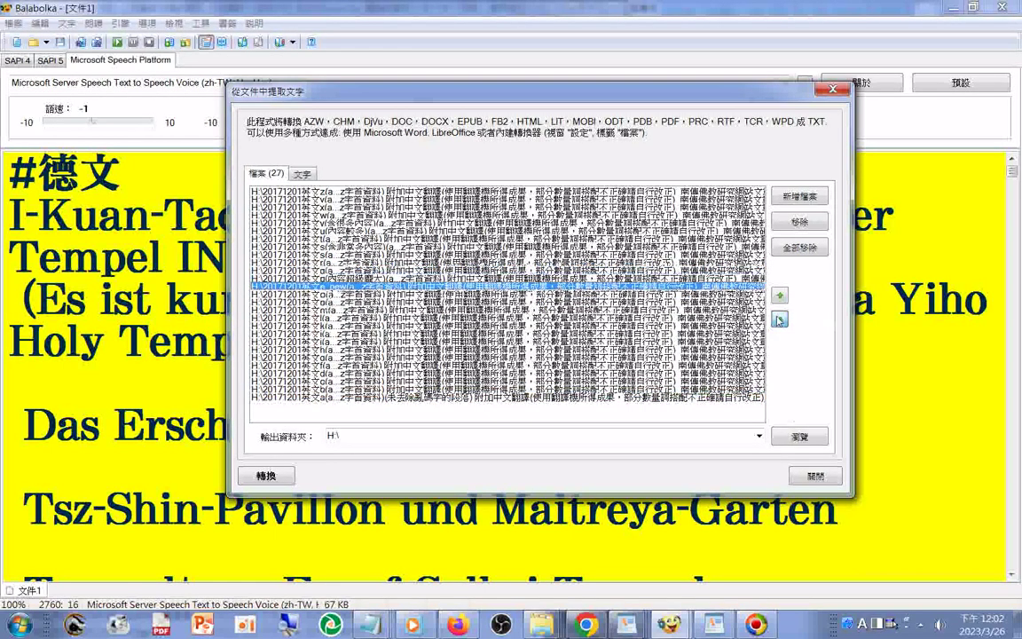
{"action": "left_click", "coordinate": [780, 319]}
{"action": "left_click", "coordinate": [780, 319]}
{"action": "left_click", "coordinate": [780, 319]}
{"action": "left_click", "coordinate": [780, 319]}
{"action": "left_click", "coordinate": [780, 320]}
{"action": "left_click", "coordinate": [781, 320]}
{"action": "left_click", "coordinate": [780, 319]}
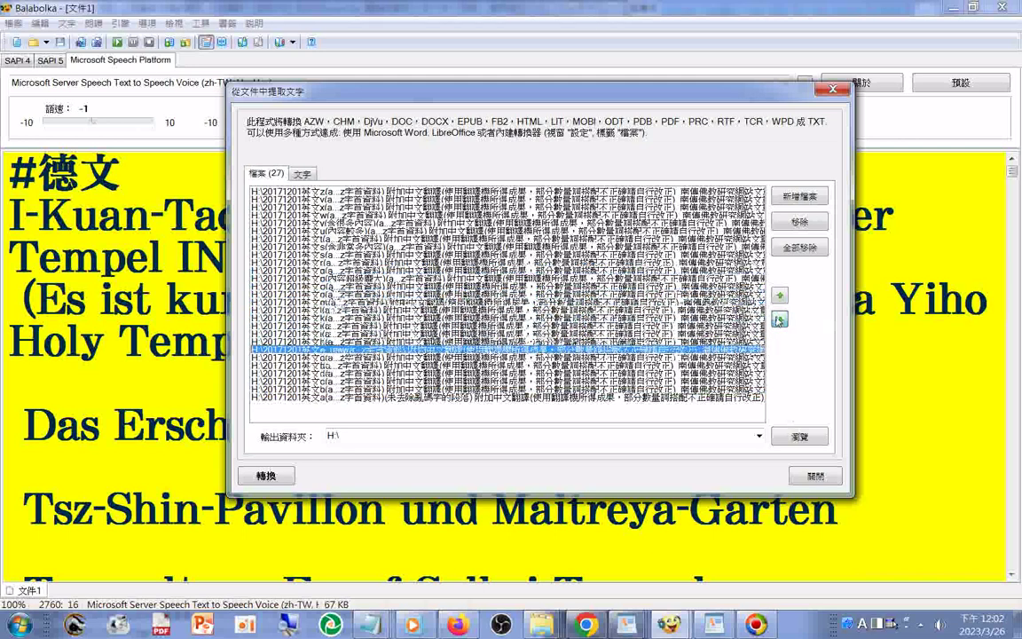
{"action": "left_click", "coordinate": [780, 320]}
{"action": "left_click", "coordinate": [780, 320]}
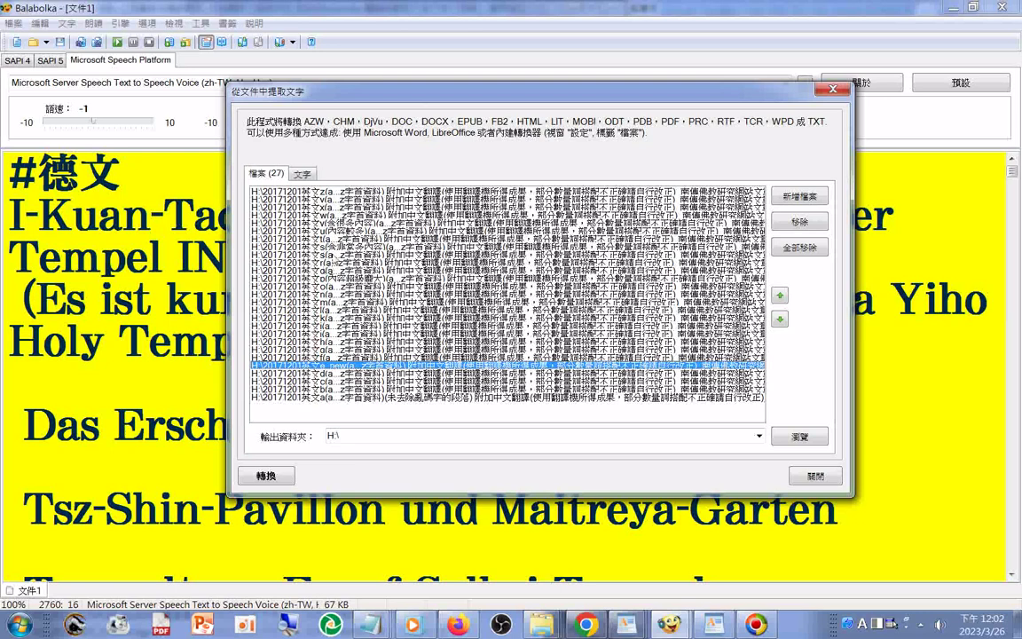
Remove the s file without the 含非常多內容 note from the list and convert the remaining files into the combined file 20230326.
{"action": "left_click", "coordinate": [328, 254]}
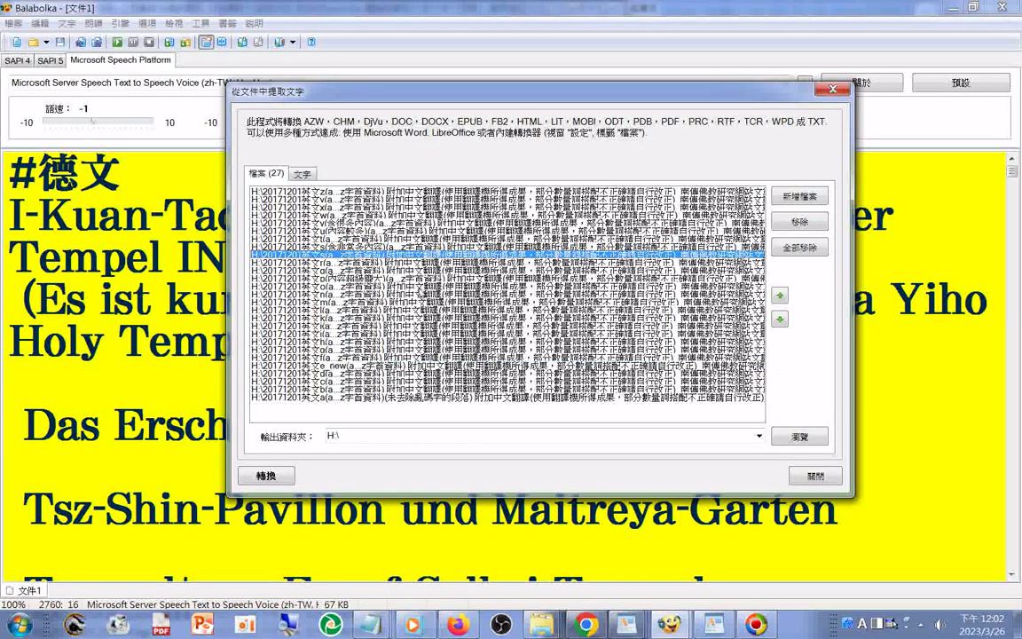
{"action": "left_click", "coordinate": [801, 222]}
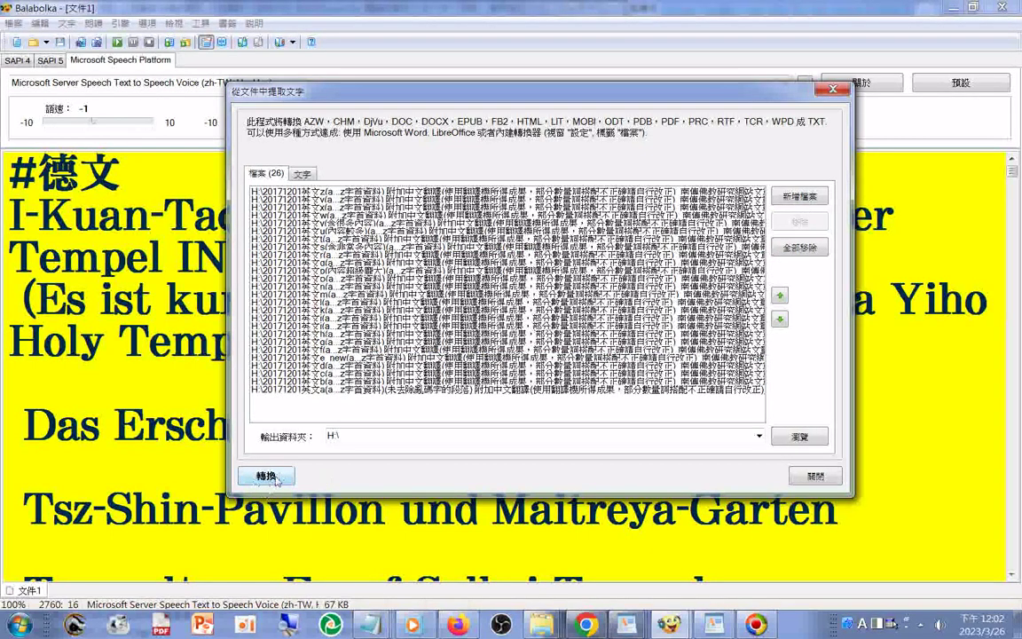
{"action": "left_click", "coordinate": [277, 481]}
{"action": "left_click", "coordinate": [304, 174]}
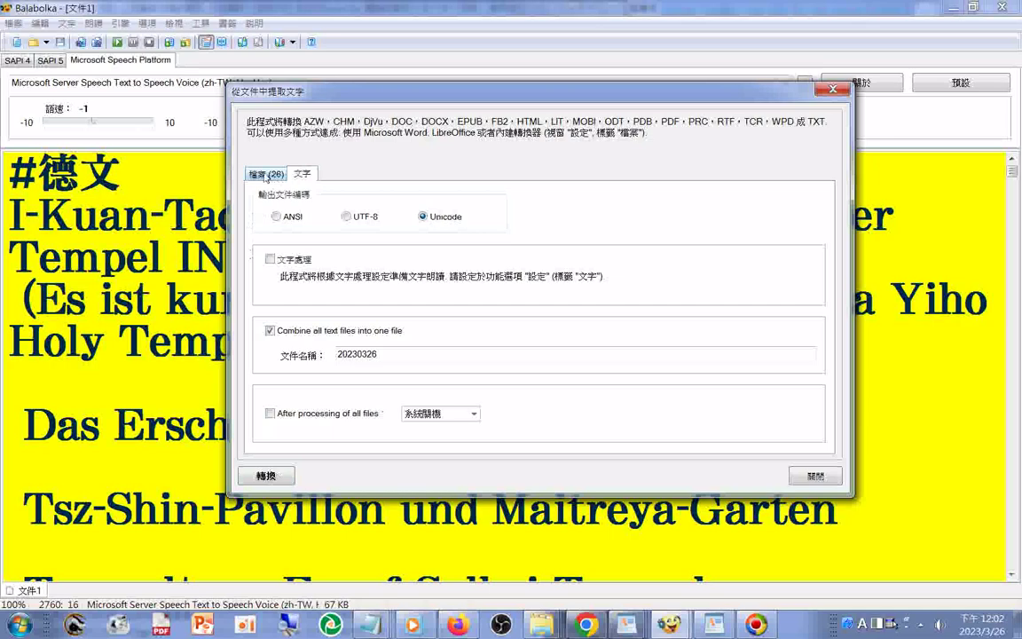
{"action": "left_click", "coordinate": [266, 174]}
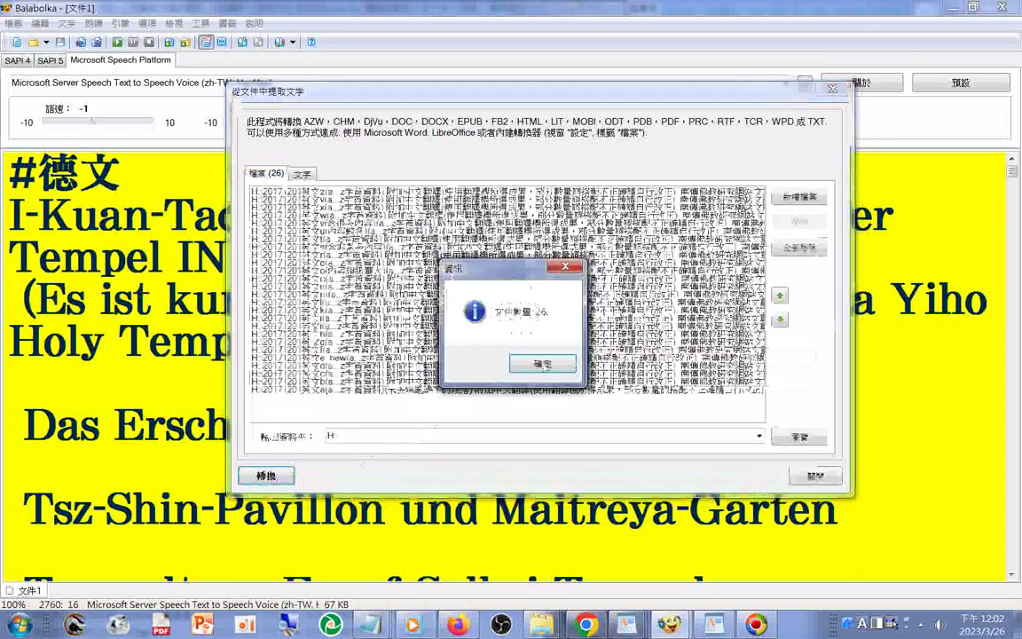
{"action": "left_click", "coordinate": [543, 364]}
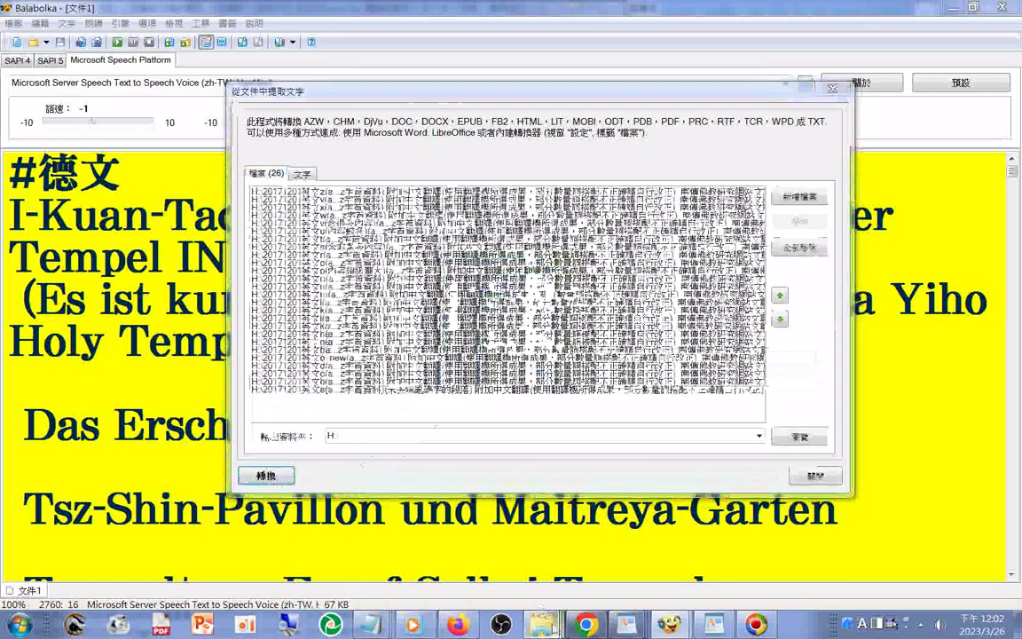
Open the combined 20230326.txt from drive H: in WordPad and look through its contents.
{"action": "mouse_move", "coordinate": [550, 627]}
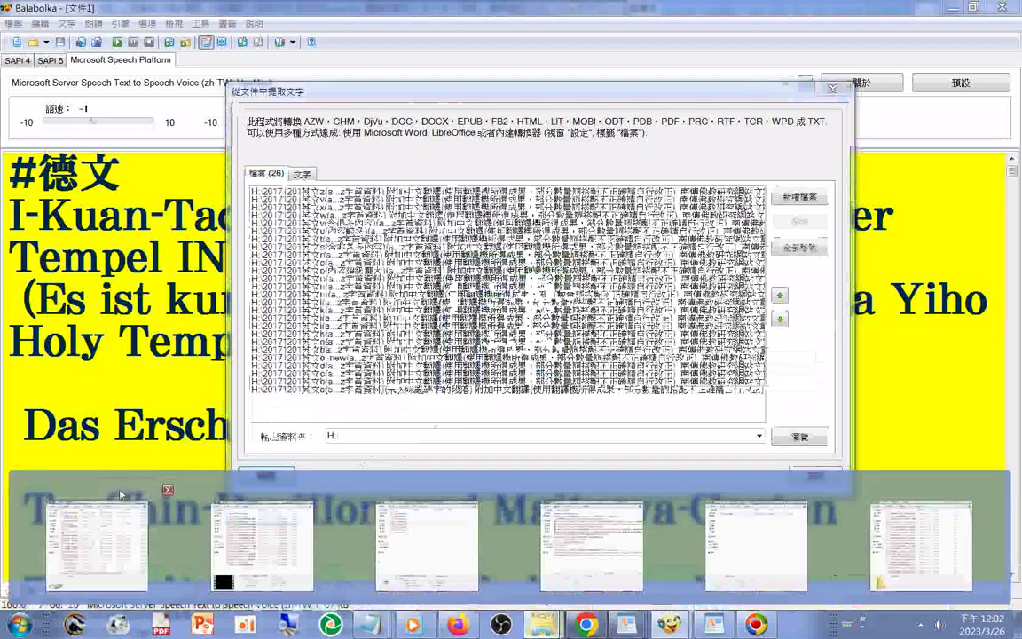
{"action": "left_click", "coordinate": [121, 494]}
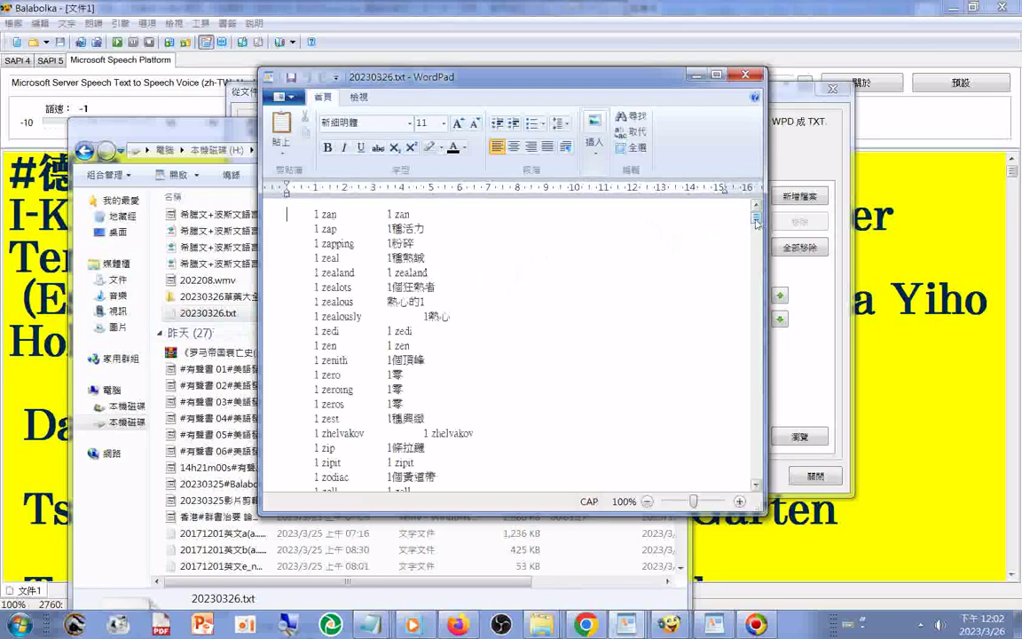
{"action": "left_click_drag", "start_coordinate": [756, 218], "coordinate": [748, 503]}
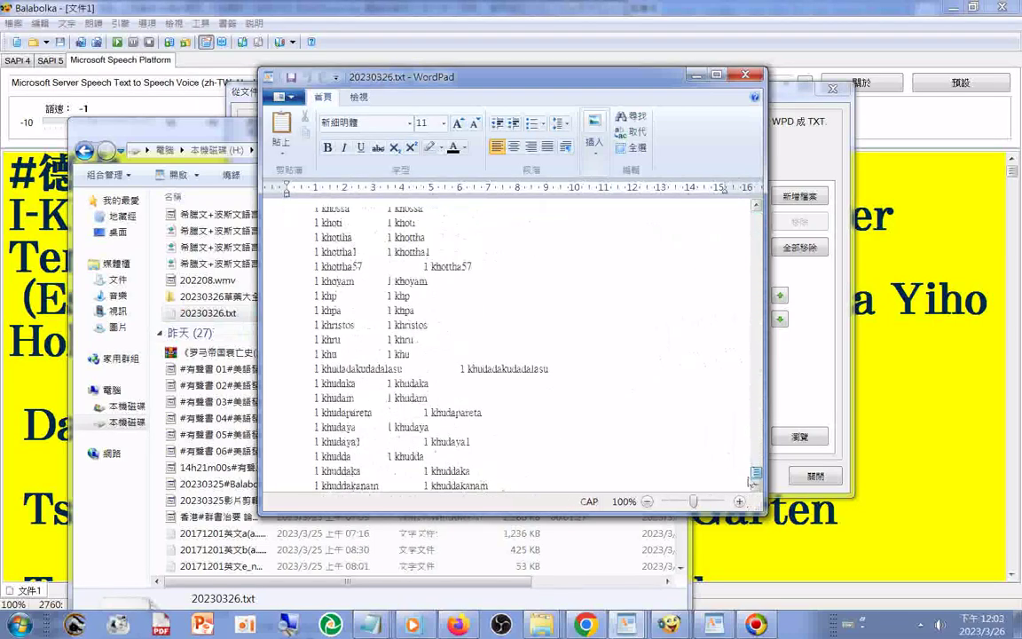
Check the entry for 20230326.txt in the drive H: folder and maximize the WordPad window showing the file.
{"action": "scroll", "coordinate": [571, 216], "scroll_direction": "up", "scroll_amount": 3}
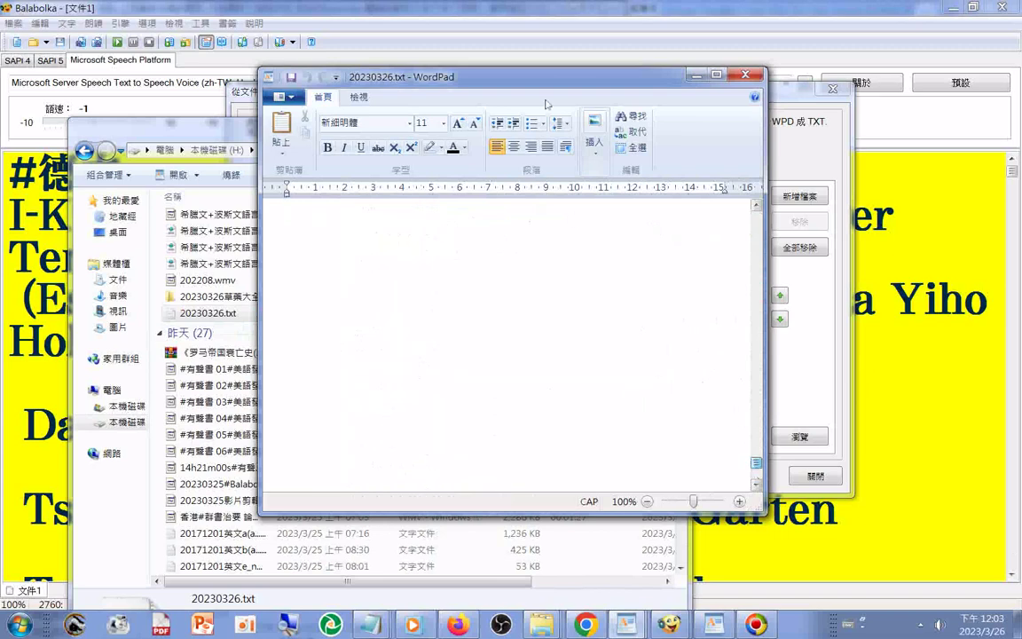
{"action": "left_click_drag", "start_coordinate": [547, 103], "coordinate": [661, 79]}
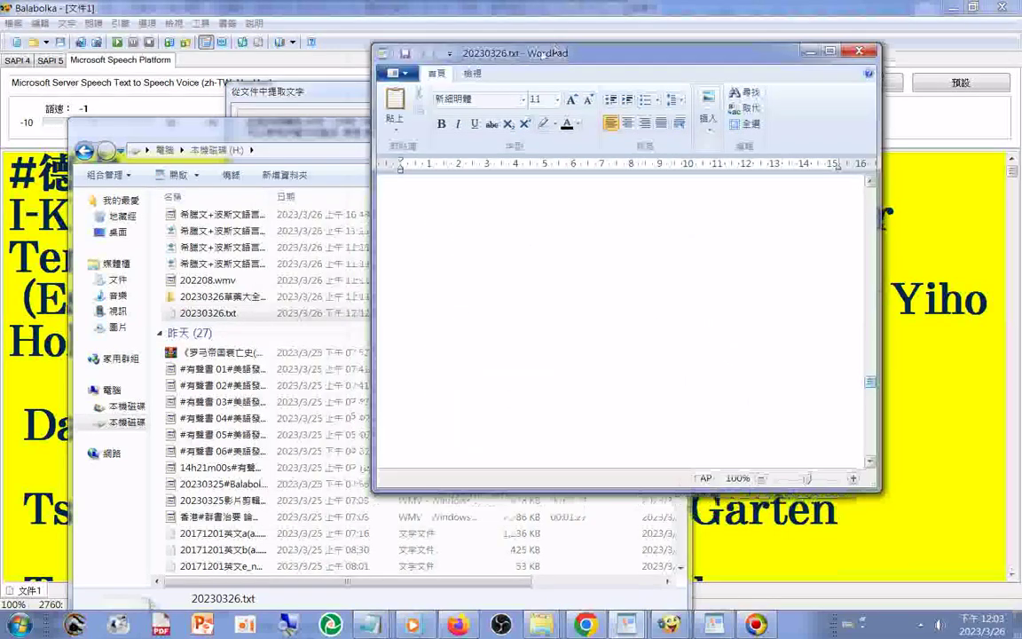
{"action": "left_click", "coordinate": [219, 317]}
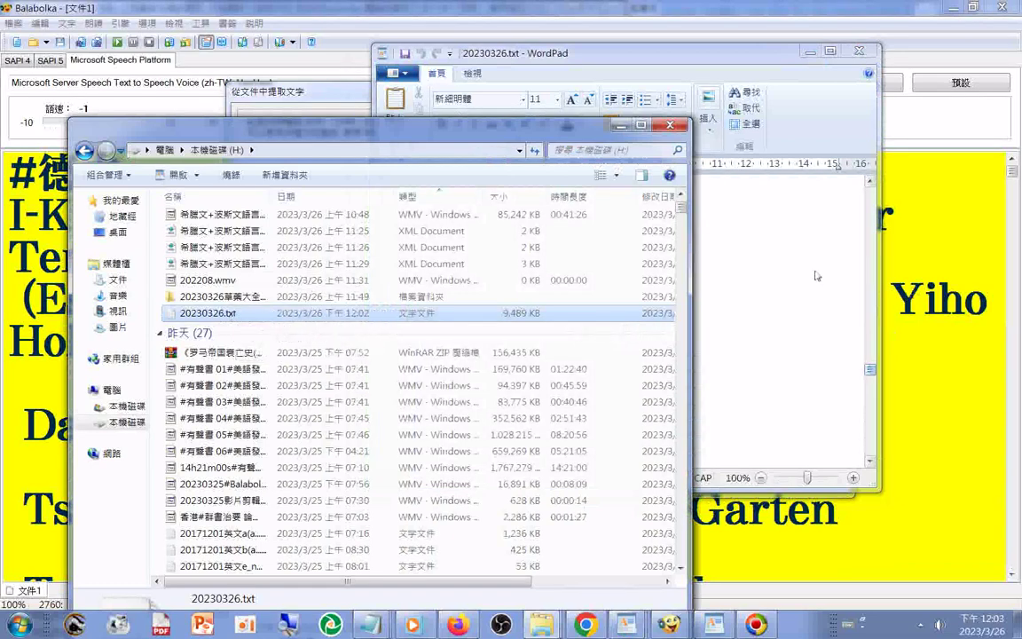
{"action": "left_click", "coordinate": [726, 247]}
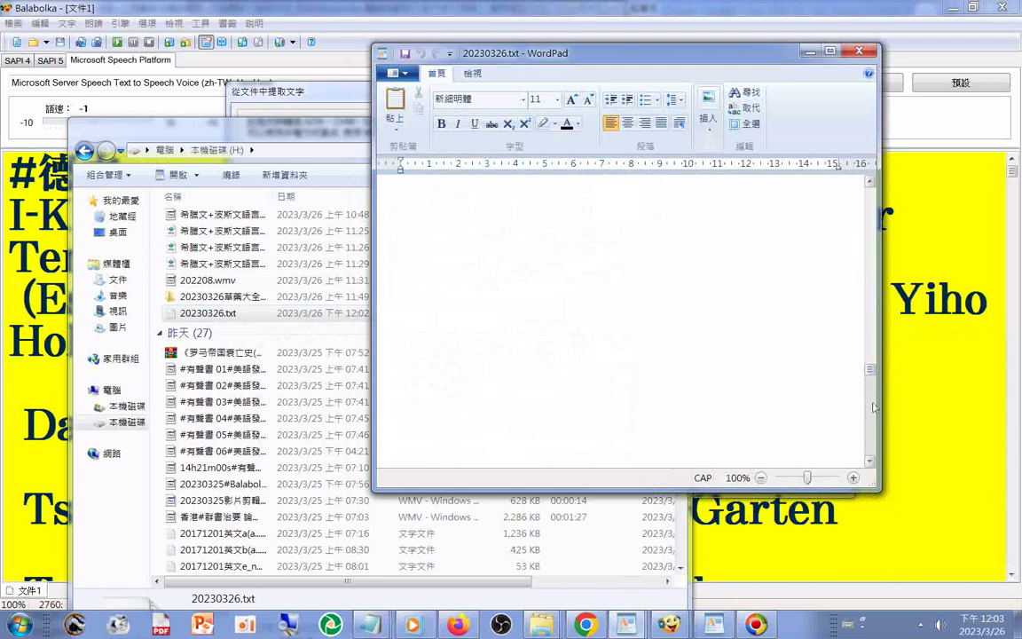
{"action": "left_click_drag", "start_coordinate": [614, 49], "coordinate": [629, 20]}
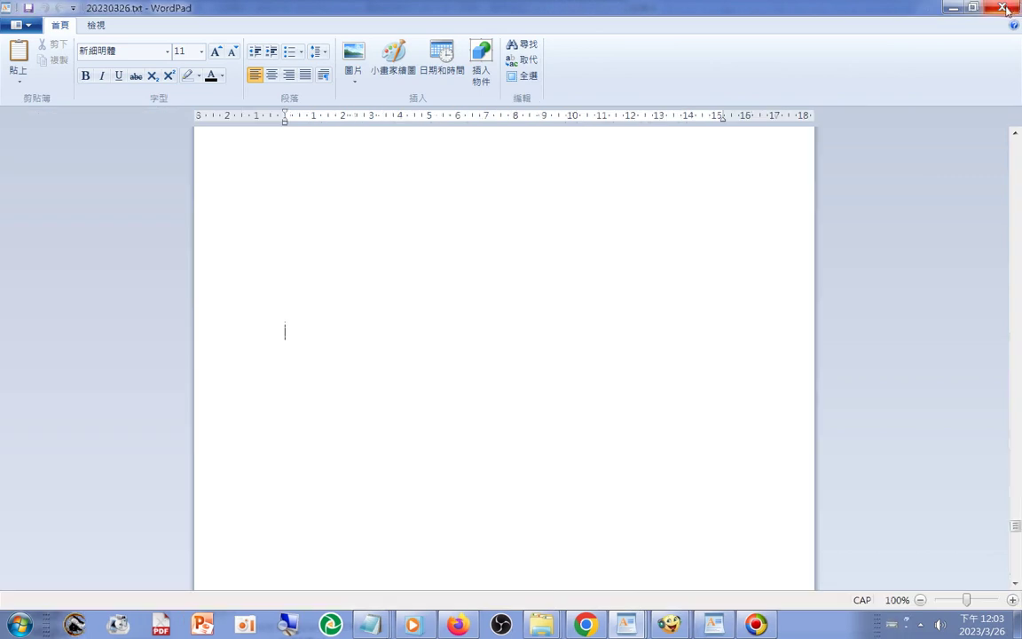
{"action": "key", "text": "Return"}
{"action": "key", "text": "Return"}
{"action": "key", "text": "Return"}
{"action": "key", "text": "Return"}
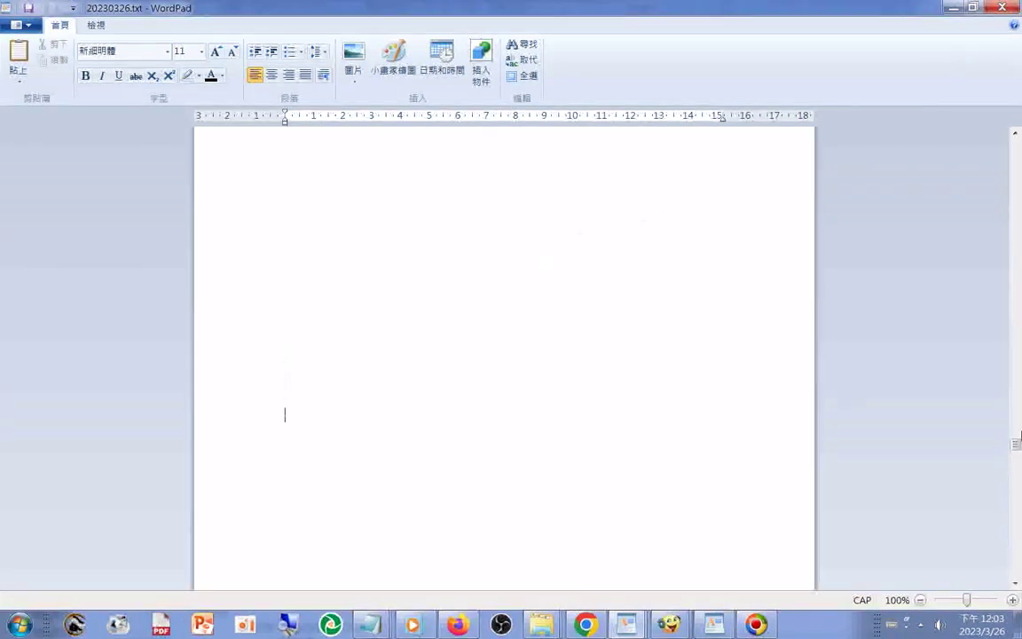
Examine the middle of the combined 20230326.txt, from the entries beginning with dutiya down into the following a and b word list.
{"action": "left_click_drag", "start_coordinate": [1016, 440], "coordinate": [1018, 297]}
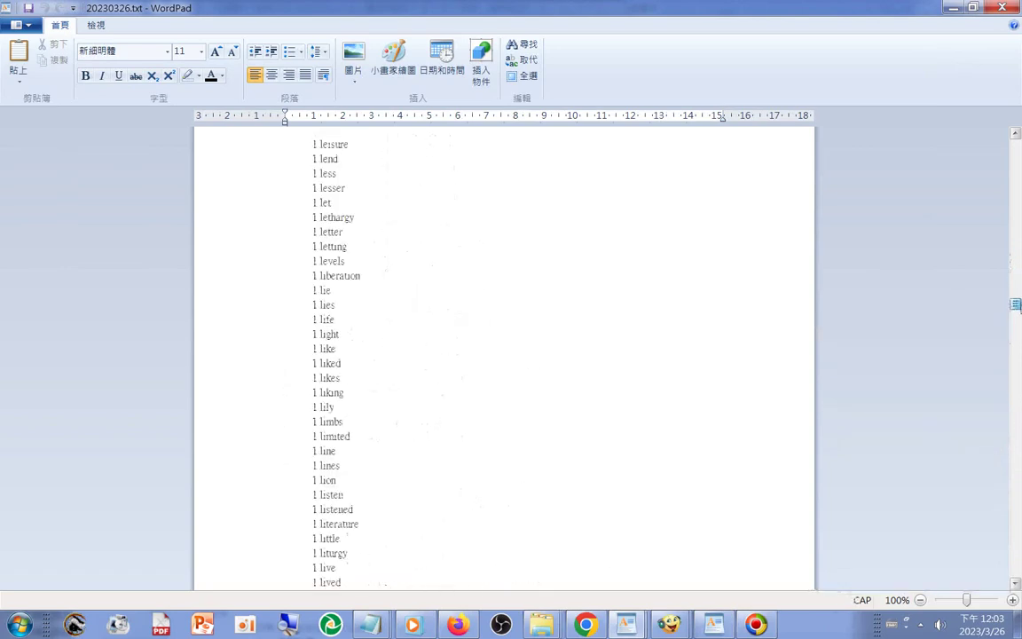
{"action": "mouse_move", "coordinate": [1016, 304]}
{"action": "left_mouse_down"}
{"action": "mouse_move", "coordinate": [1019, 317]}
{"action": "mouse_move", "coordinate": [1017, 231]}
{"action": "mouse_move", "coordinate": [997, 156]}
{"action": "mouse_move", "coordinate": [1011, 304]}
{"action": "left_mouse_up"}
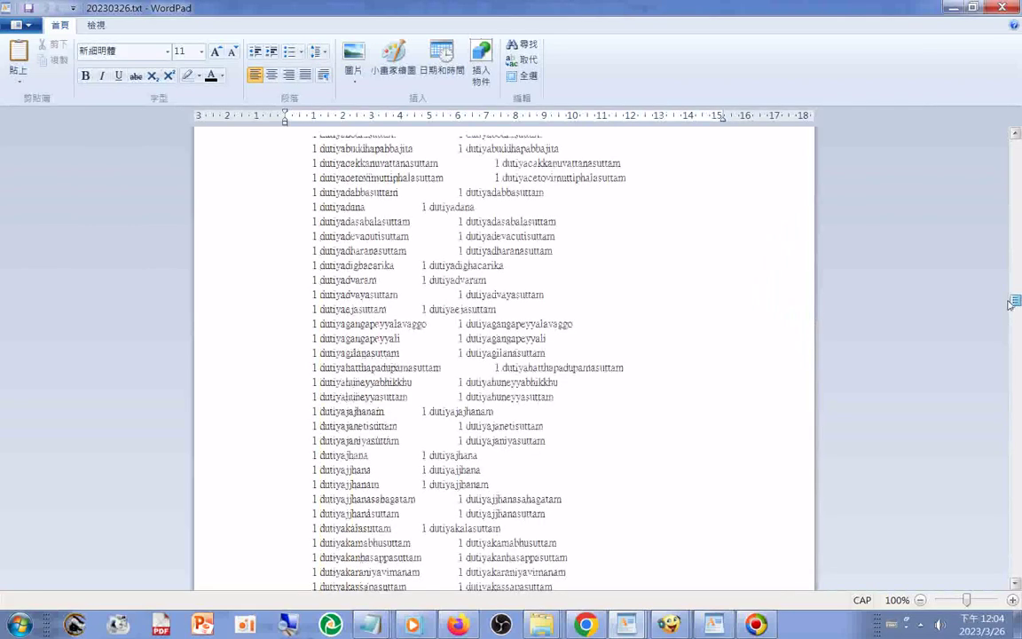
{"action": "scroll", "coordinate": [849, 327], "scroll_direction": "down", "scroll_amount": 6}
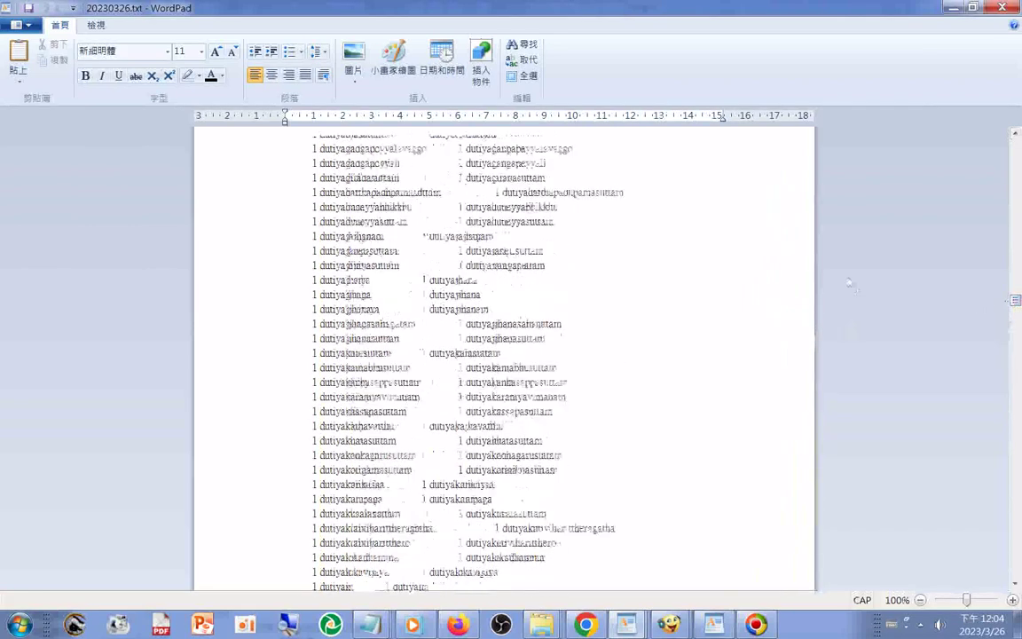
{"action": "scroll", "coordinate": [789, 376], "scroll_direction": "down", "scroll_amount": 2}
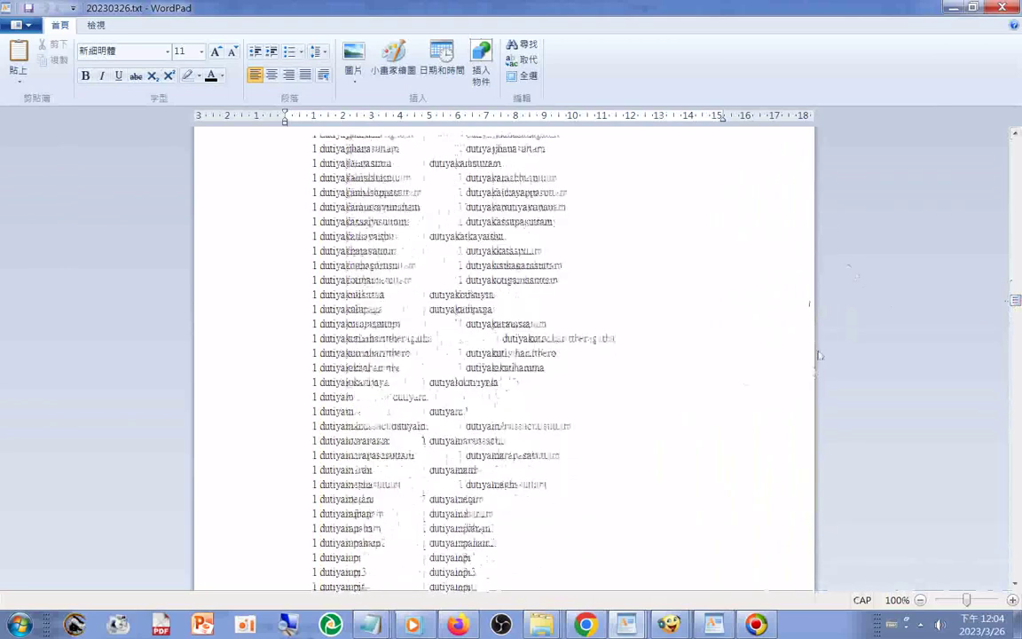
{"action": "scroll", "coordinate": [819, 355], "scroll_direction": "down", "scroll_amount": 20}
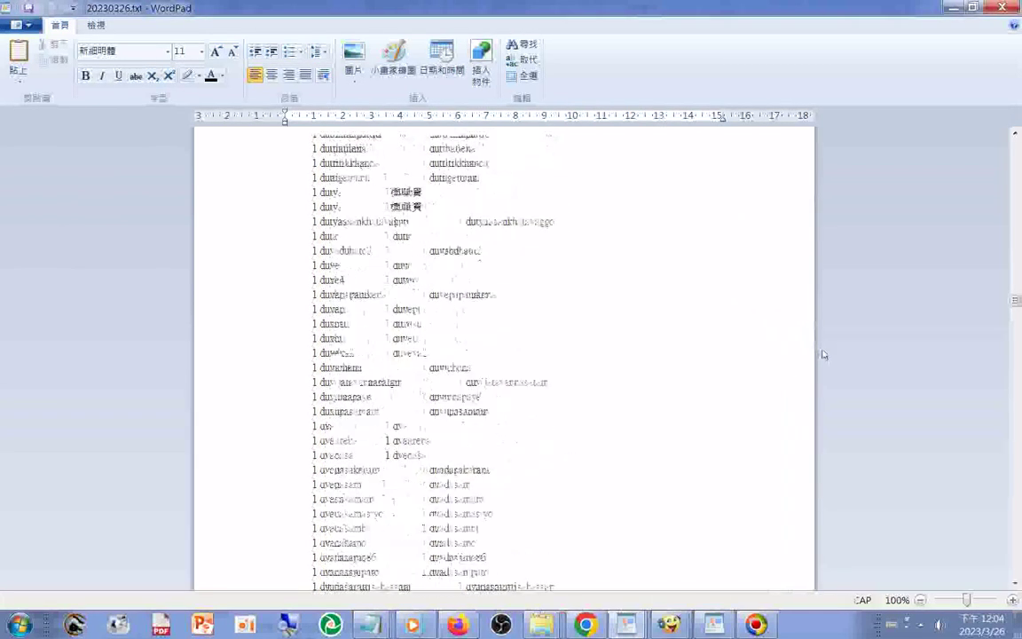
{"action": "scroll", "coordinate": [822, 354], "scroll_direction": "down", "scroll_amount": 20}
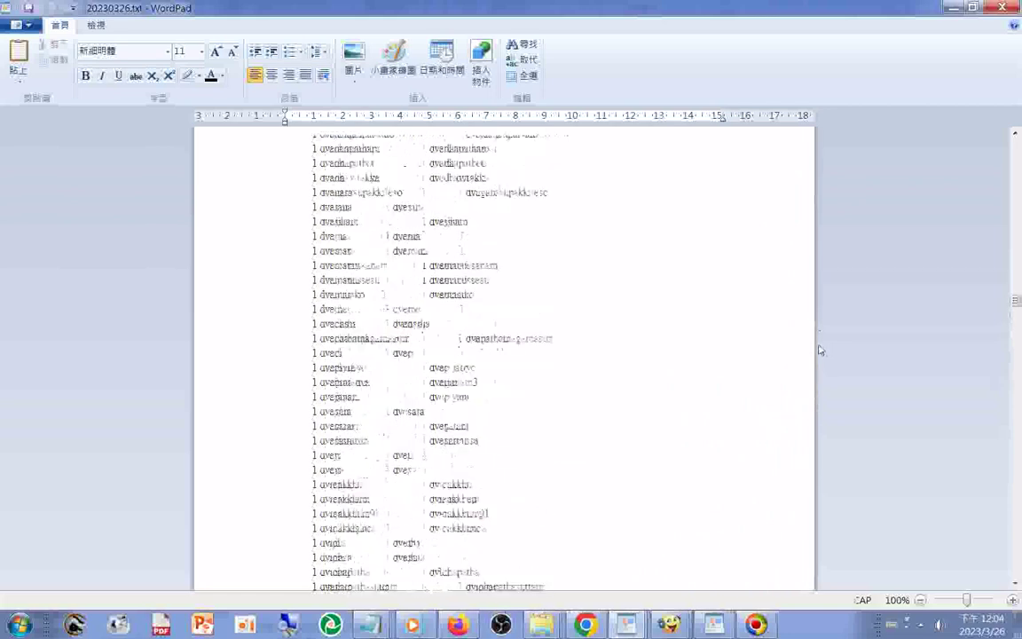
{"action": "scroll", "coordinate": [822, 350], "scroll_direction": "down", "scroll_amount": 20}
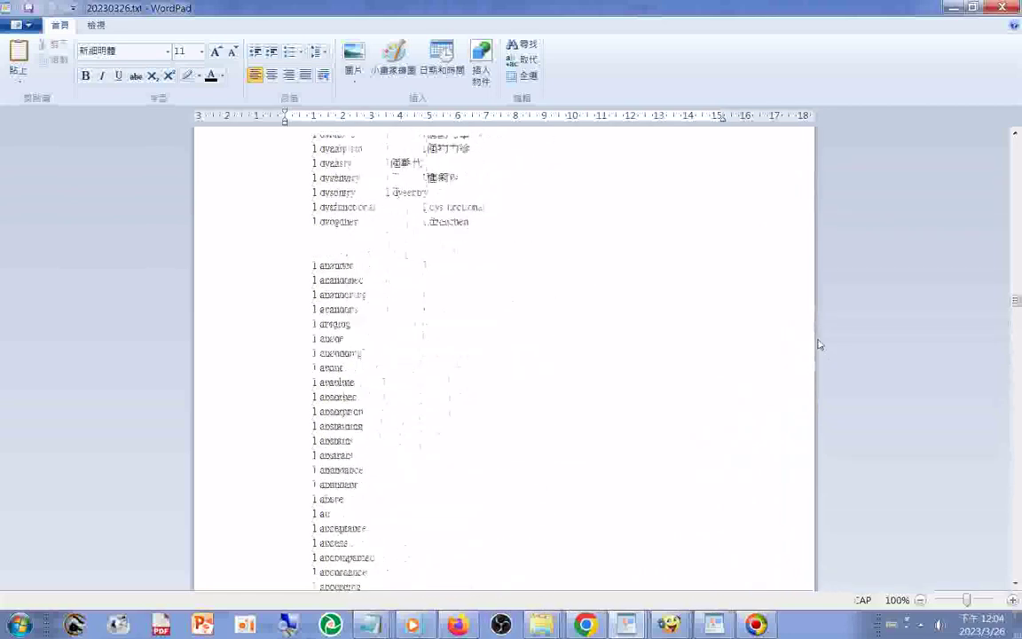
{"action": "scroll", "coordinate": [819, 343], "scroll_direction": "down", "scroll_amount": 5}
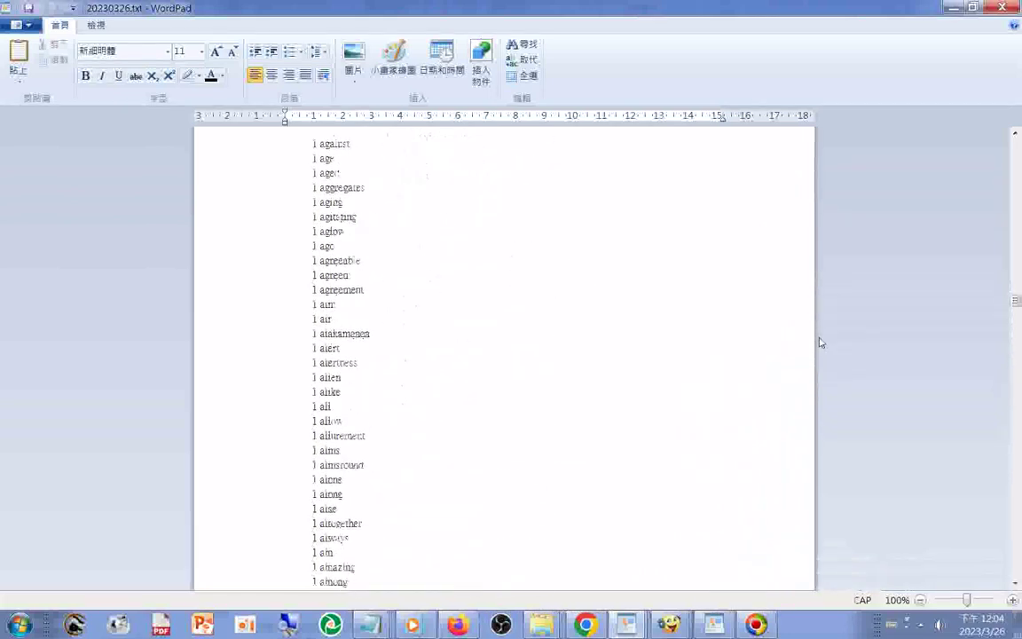
{"action": "scroll", "coordinate": [822, 343], "scroll_direction": "down", "scroll_amount": 2}
{"action": "scroll", "coordinate": [822, 342], "scroll_direction": "down", "scroll_amount": 8}
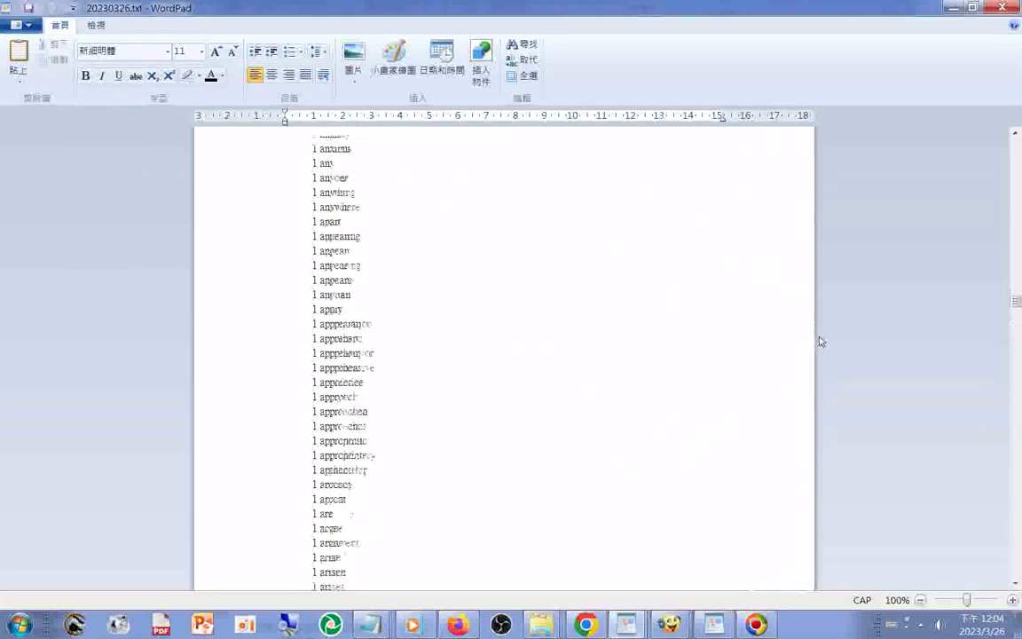
{"action": "scroll", "coordinate": [821, 342], "scroll_direction": "down", "scroll_amount": 4}
{"action": "scroll", "coordinate": [821, 342], "scroll_direction": "down", "scroll_amount": 20}
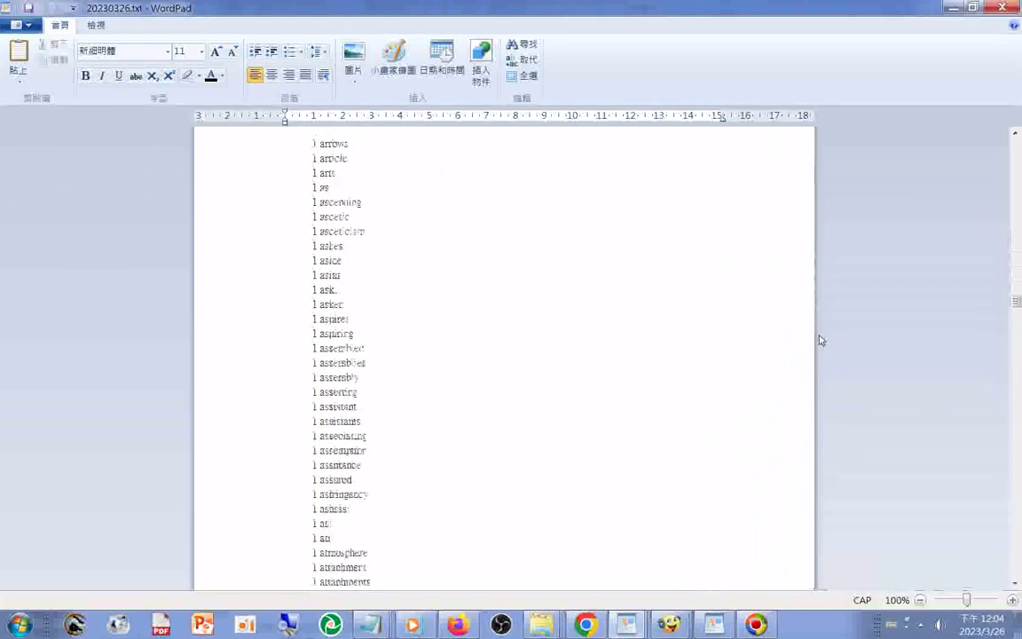
{"action": "scroll", "coordinate": [821, 339], "scroll_direction": "down", "scroll_amount": 3}
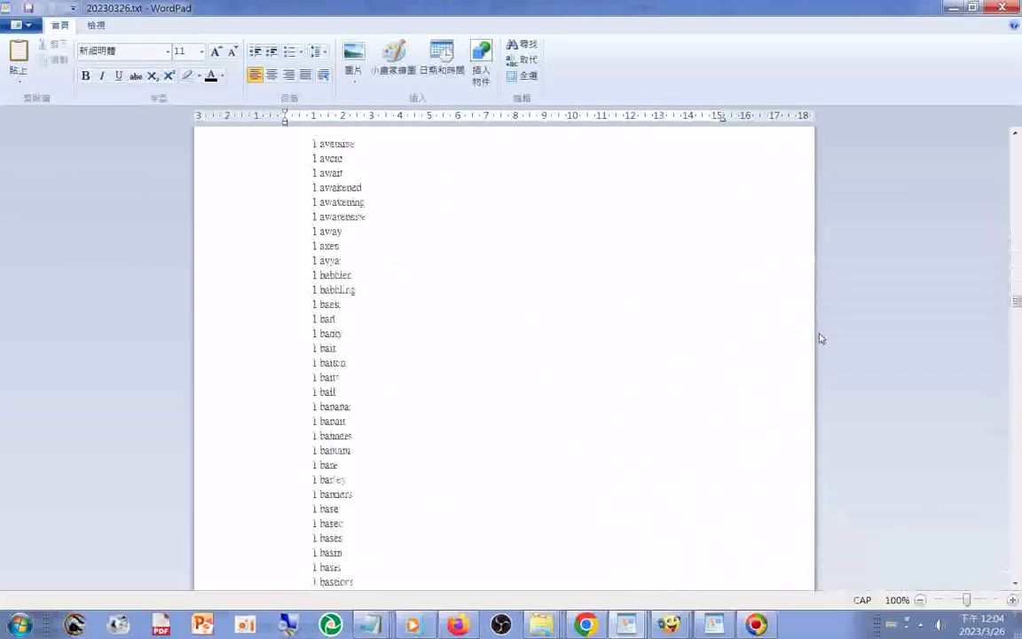
{"action": "scroll", "coordinate": [821, 338], "scroll_direction": "down", "scroll_amount": 11}
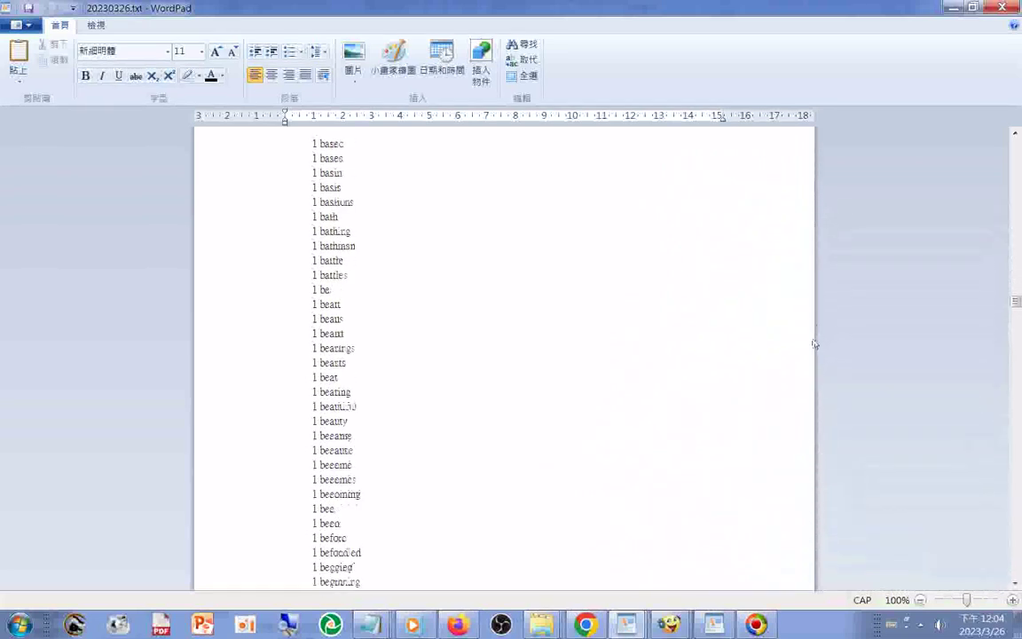